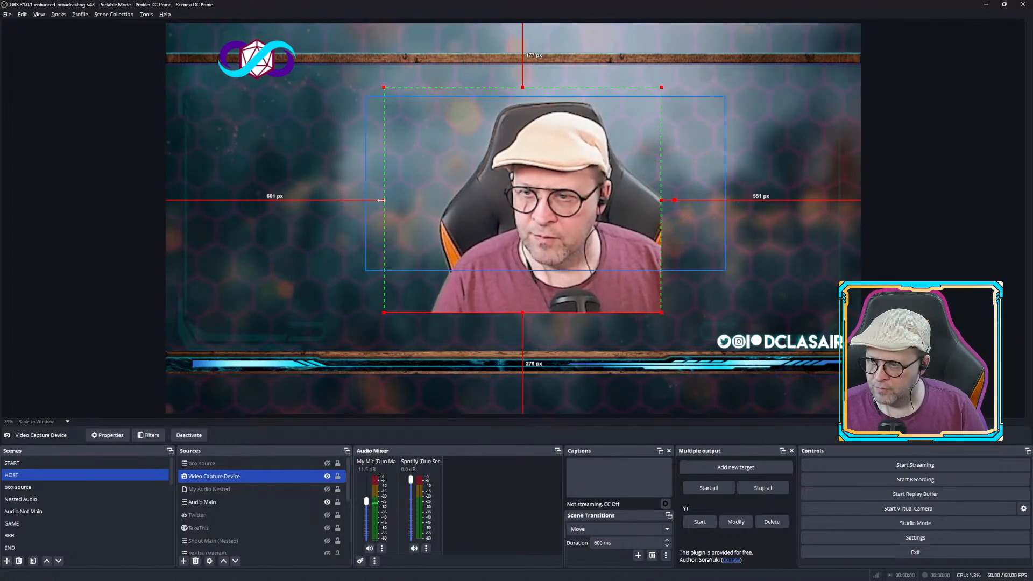
Crop the webcam source's left side and reposition it toward the centre of the scene.
left_click_drag(384, 201, 409, 199)
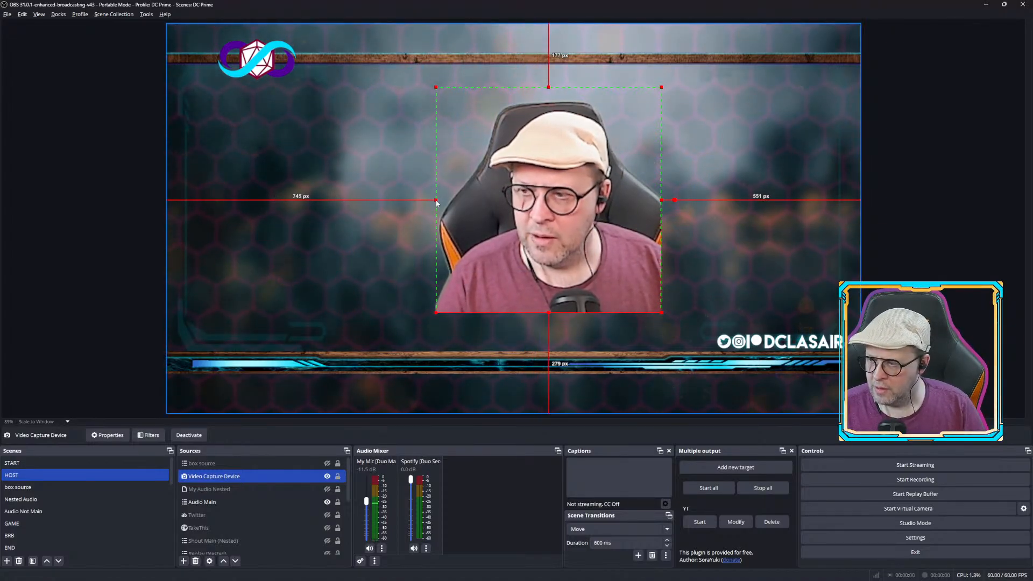
left_click_drag(573, 210, 532, 212)
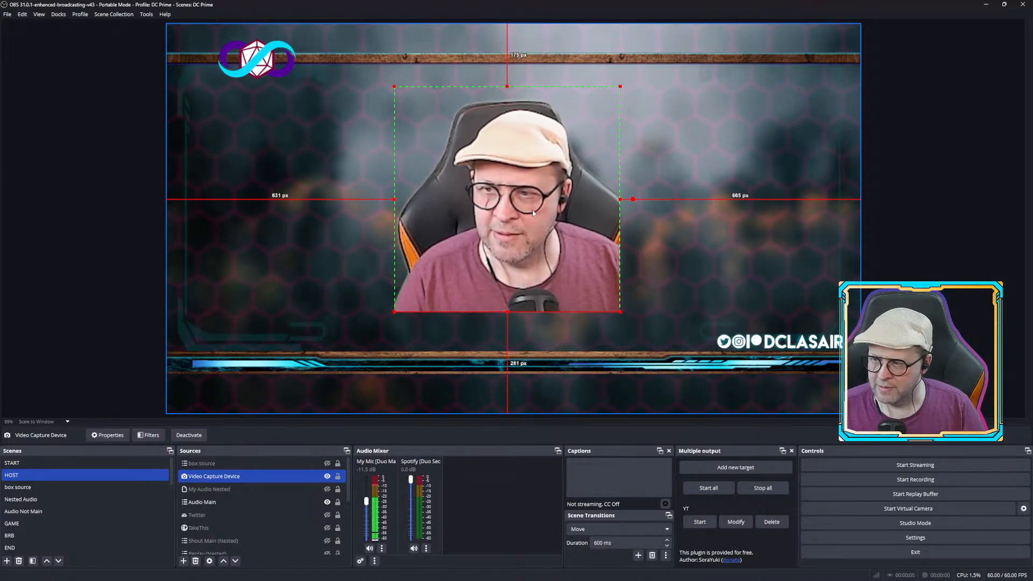
left_click(125, 238)
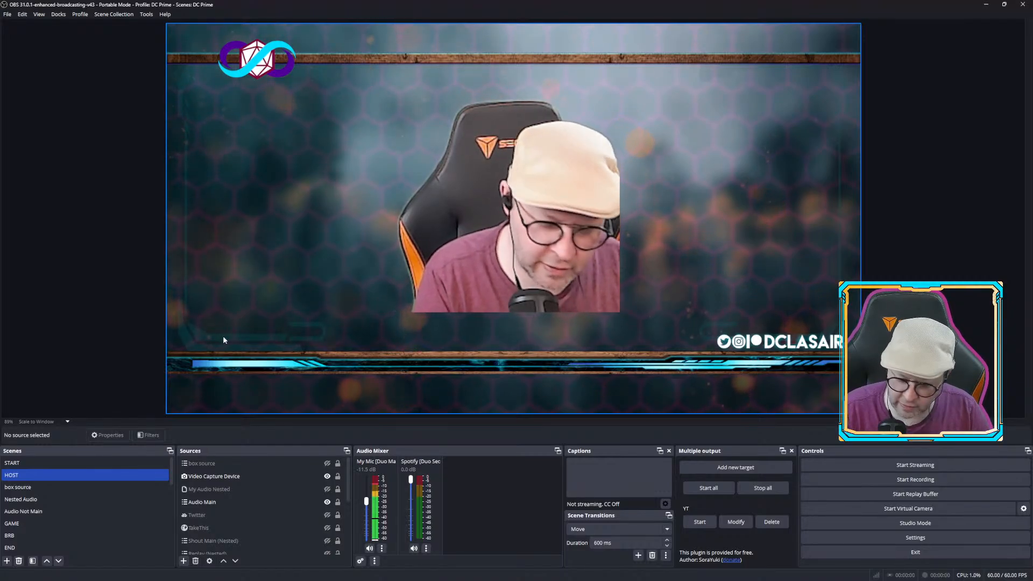
key("alt")
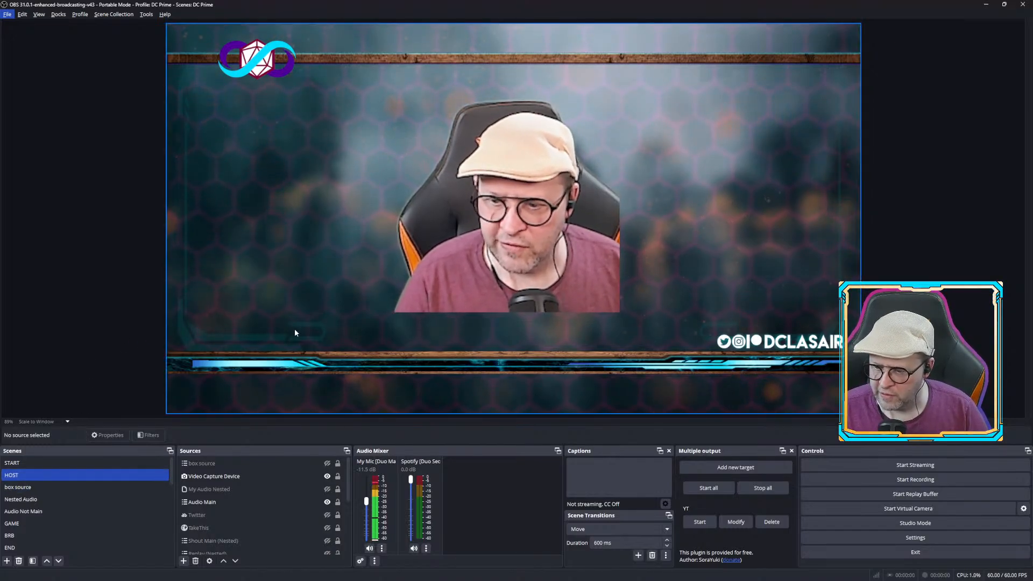
Open the filters of the Video Capture Device source and select its Chroma Key filter.
left_click(223, 477)
right_click(223, 477)
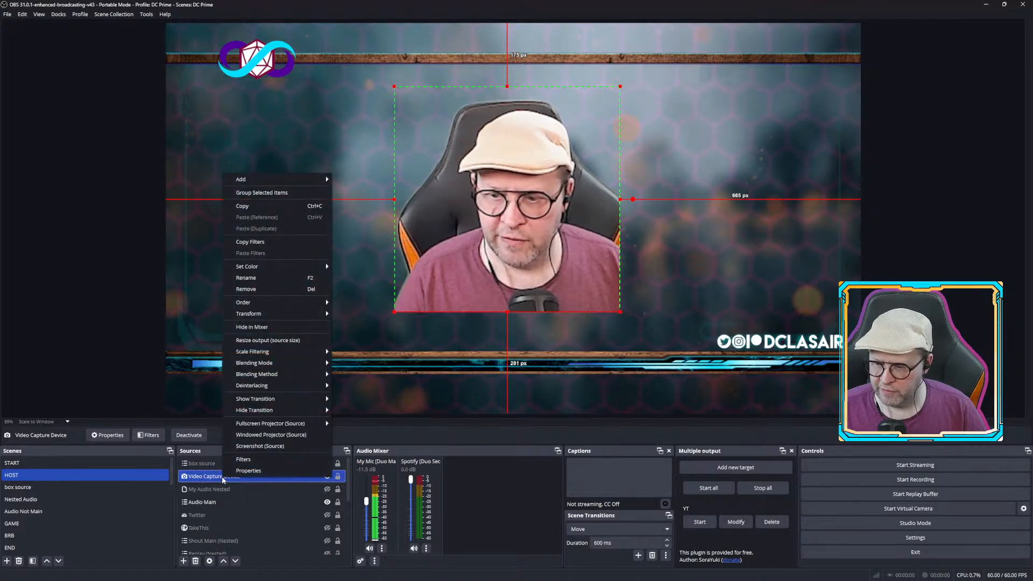
left_click(243, 459)
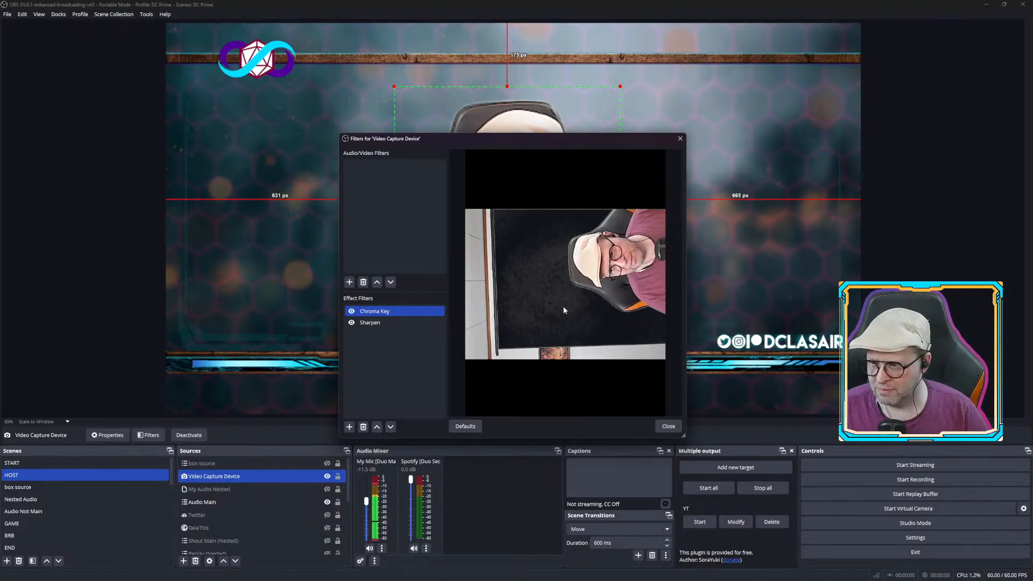
left_click_drag(533, 141, 823, 49)
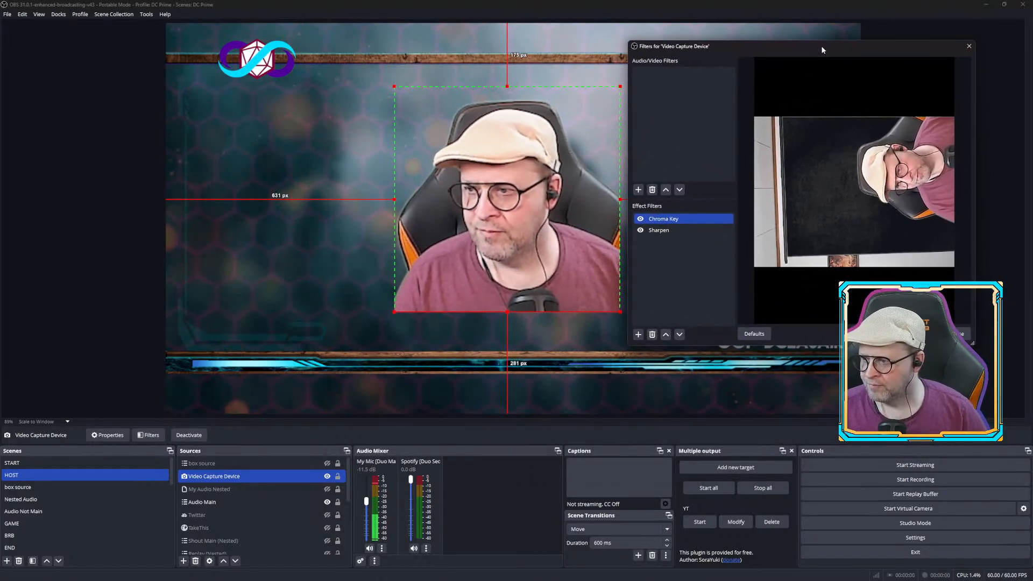
left_click(660, 228, "ctrl")
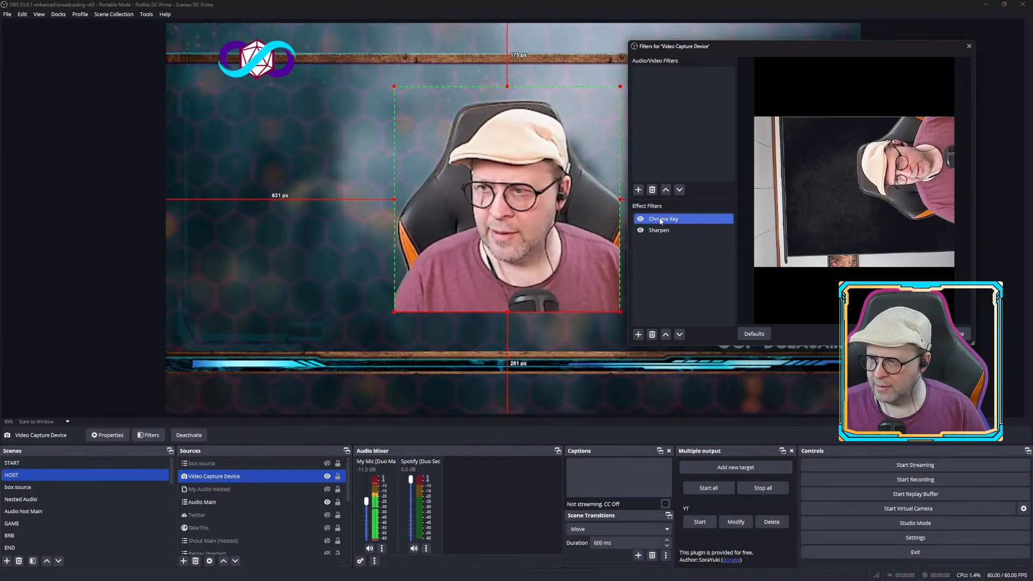
left_click(661, 231, "ctrl")
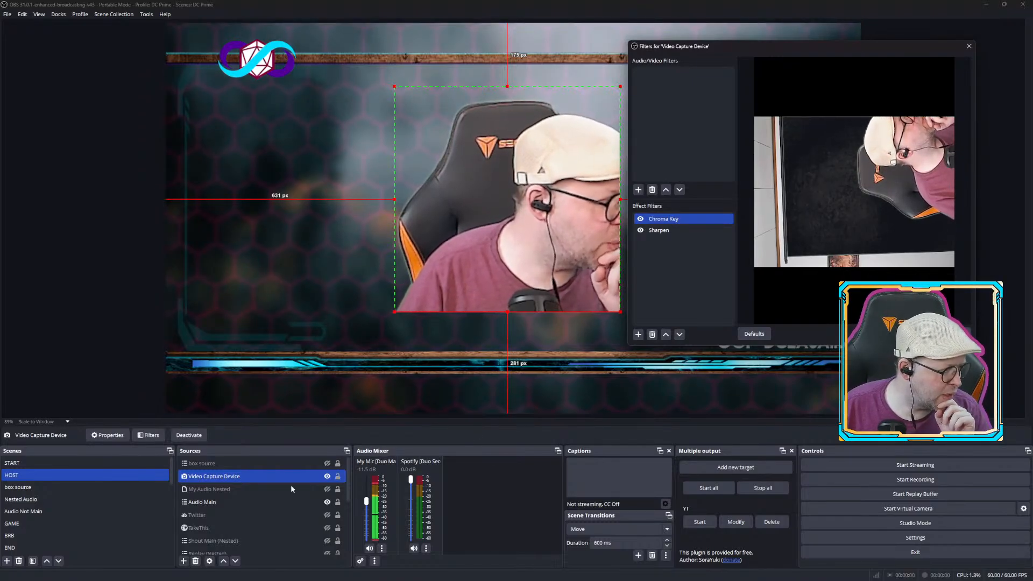
mouse_move(285, 580)
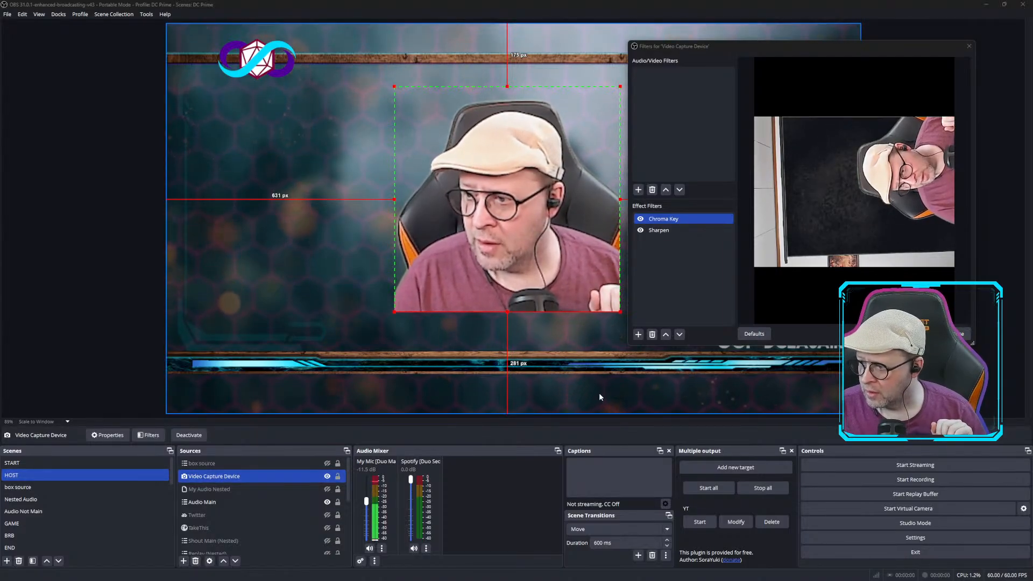
Add a Glow effect filter to the Video Capture Device with the default name Glow.
left_click(638, 335)
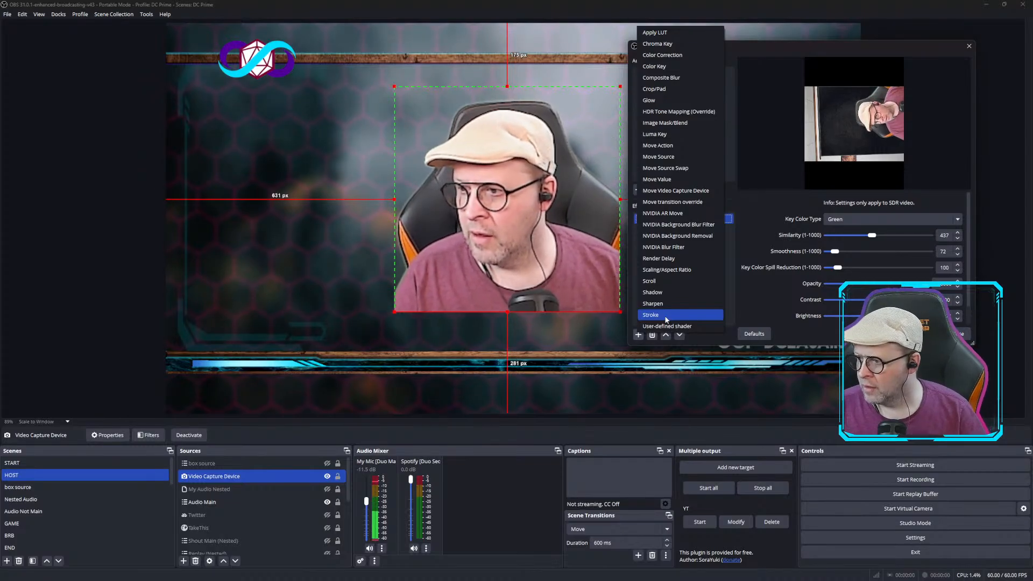
left_click(666, 101)
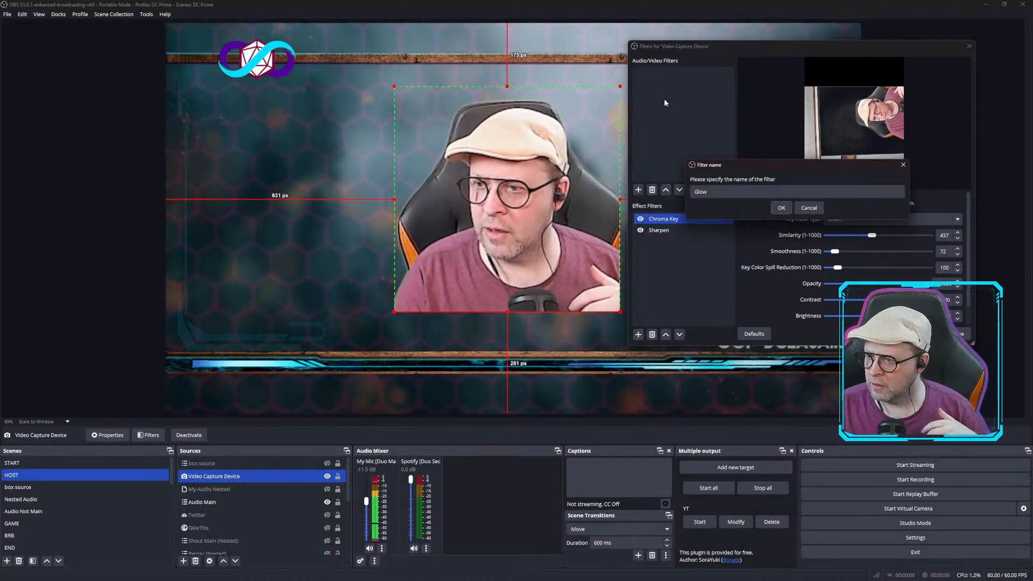
left_click(780, 209)
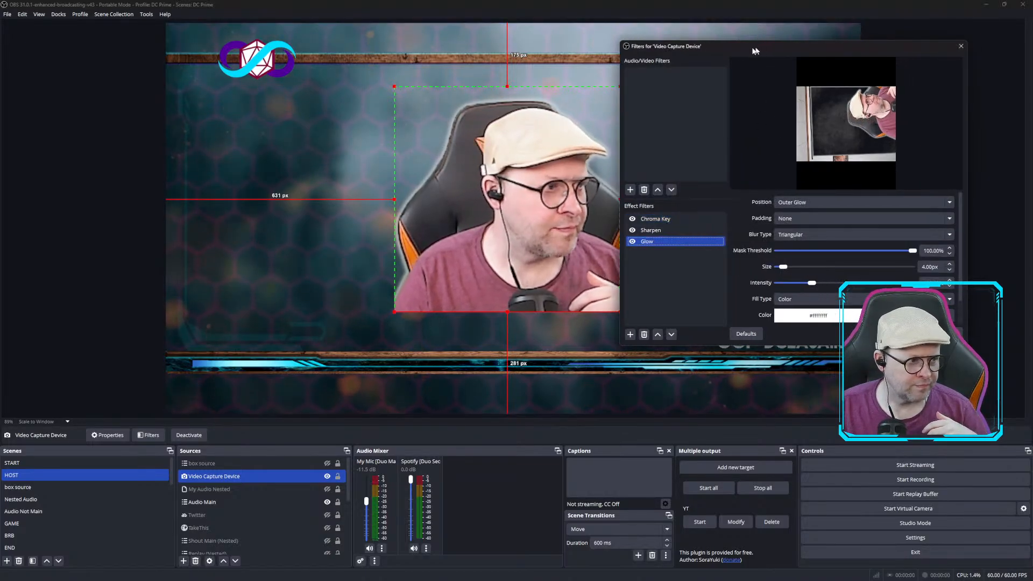
Set the Glow filter's blur type to Dual Kawase.
left_click_drag(763, 46, 200, 66)
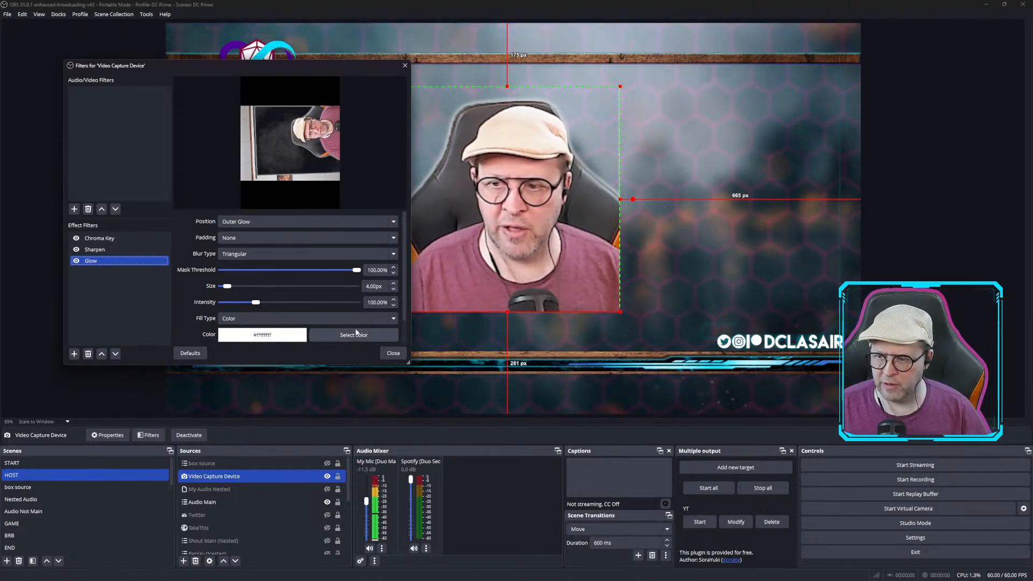
left_click(274, 222)
left_click(274, 220)
left_click(273, 253)
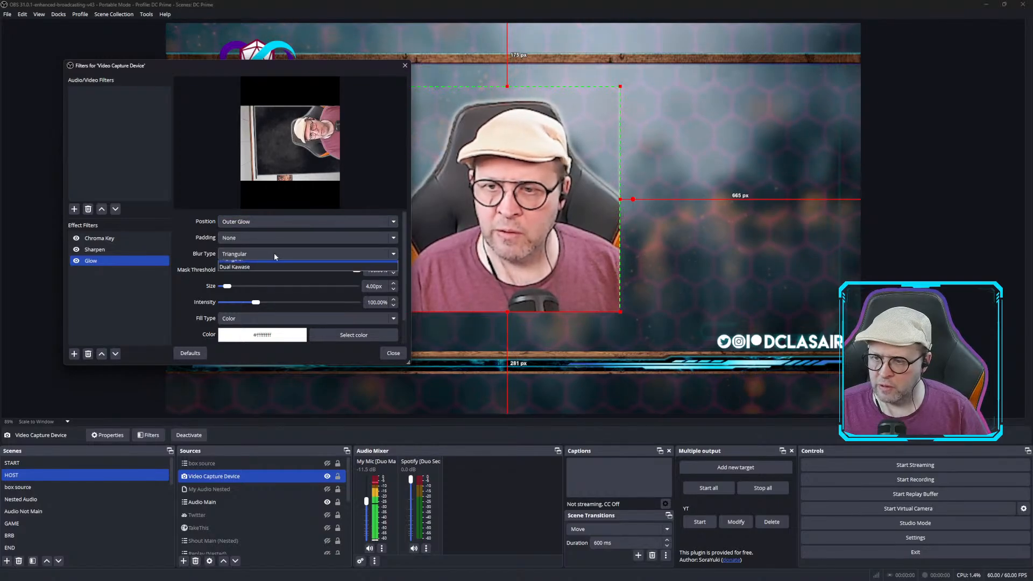
left_click(245, 273)
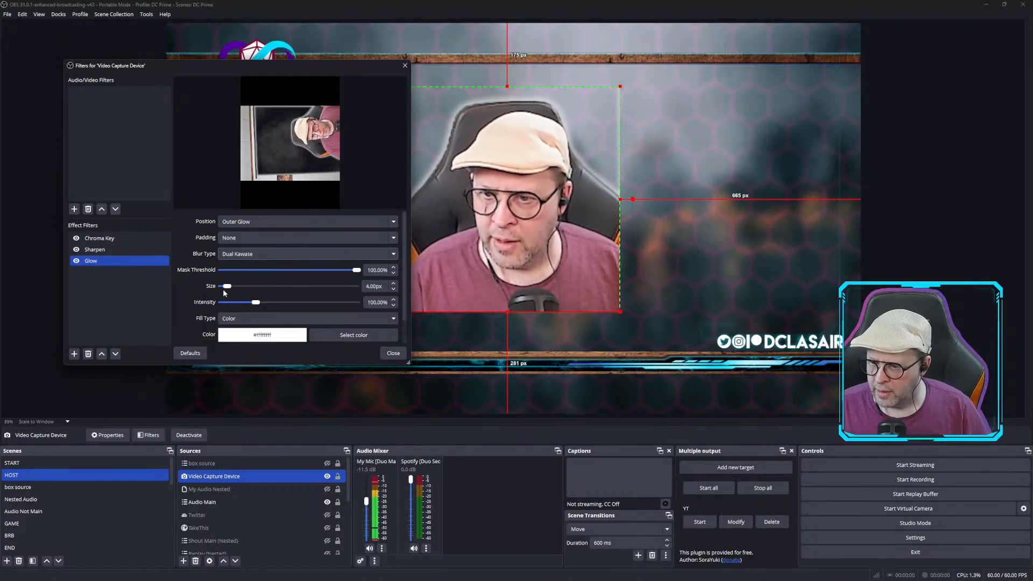
Set the glow size to 7.00 px and its colour to #aa55ff.
mouse_move(235, 291)
left_mouse_down()
mouse_move(257, 290)
mouse_move(232, 288)
left_mouse_up()
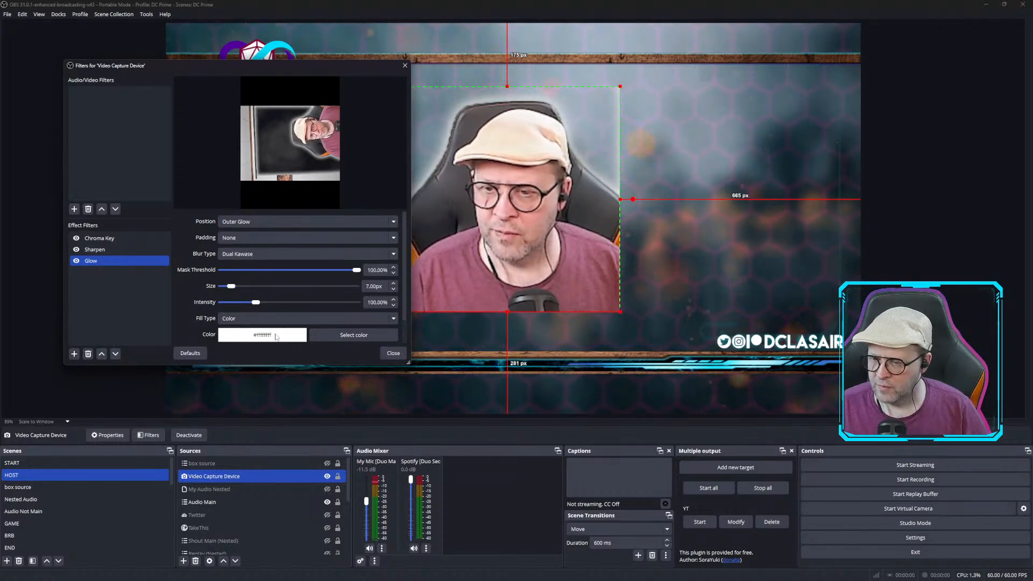
left_click(341, 335)
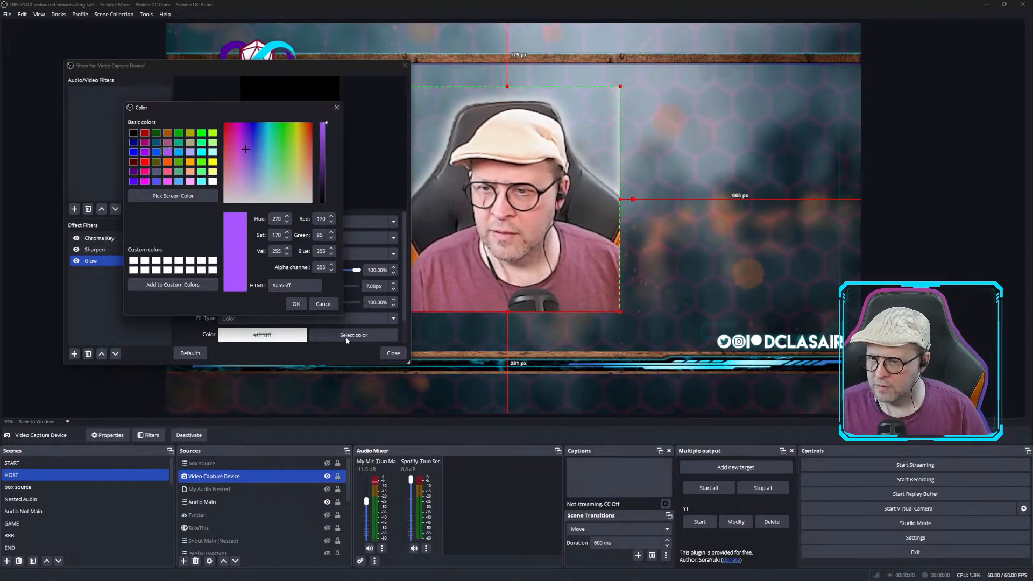
left_click(295, 304)
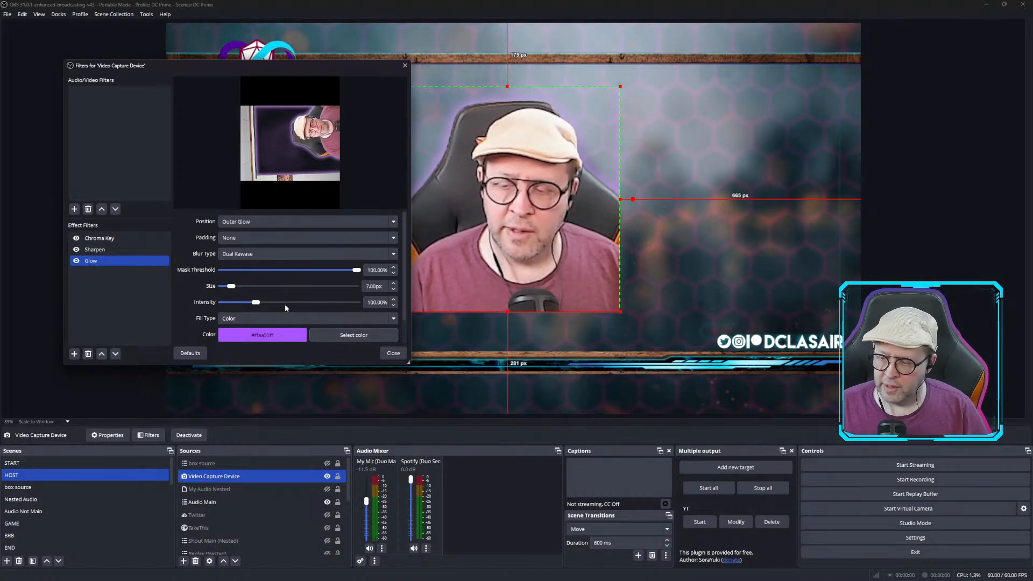
Switch the glow fill type to Source using BI LINE GRADIENT, then close the filters window.
left_click(393, 320)
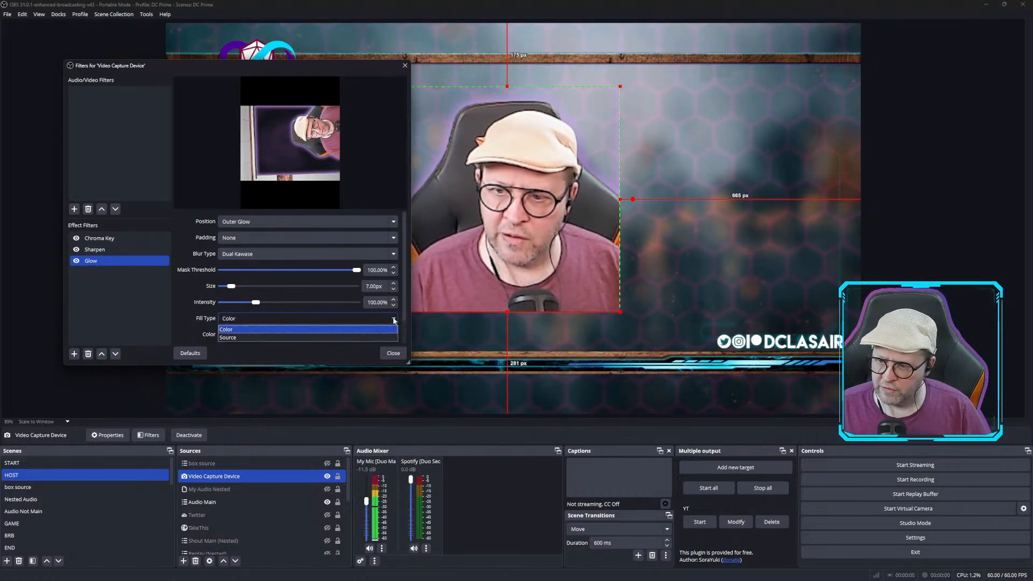
left_click(239, 338)
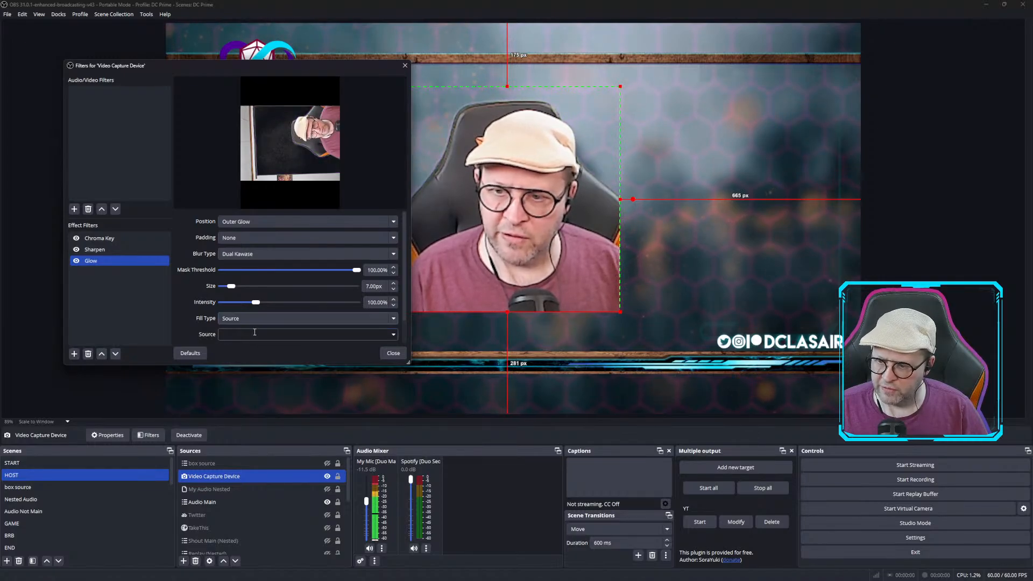
left_click(393, 336)
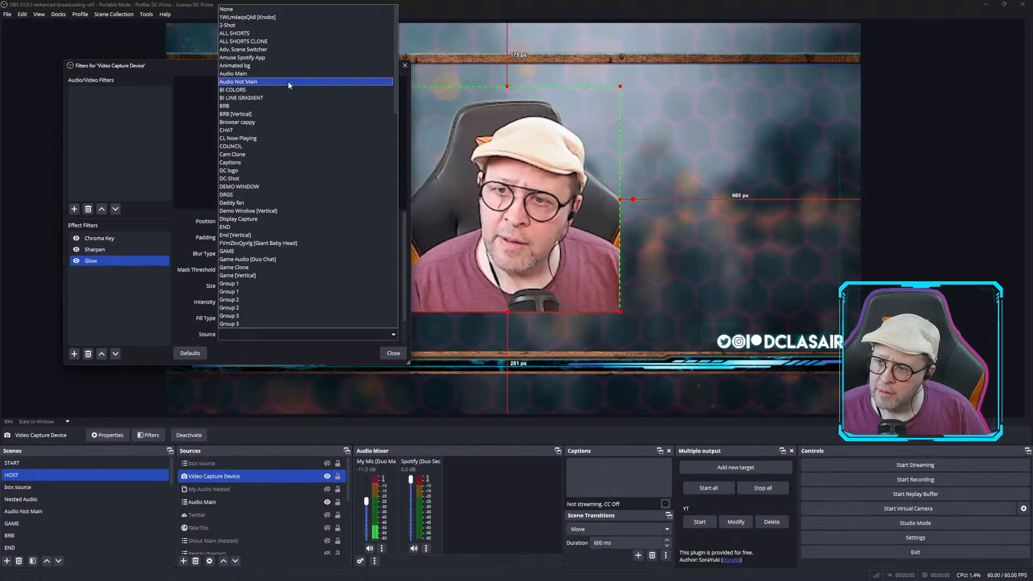
left_click(262, 98)
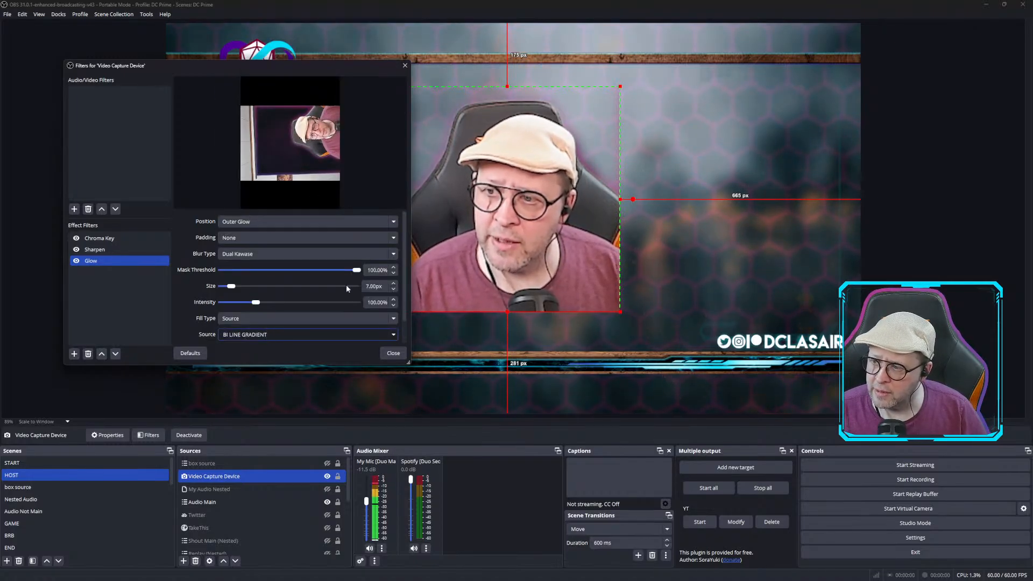
left_click(388, 356)
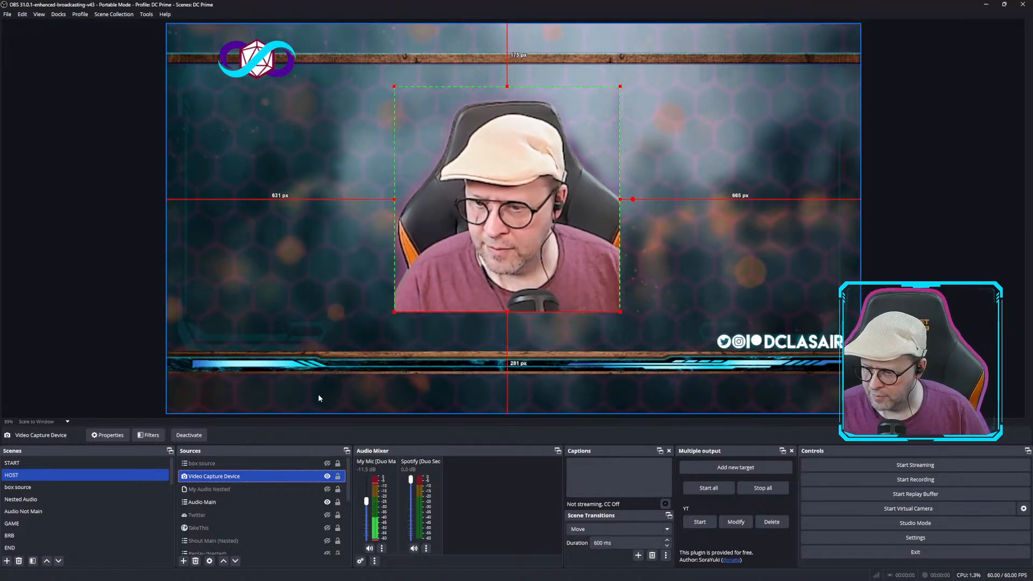
Reopen the Video Capture Device filters and add a Shadow effect filter named Shadow.
right_click(211, 477)
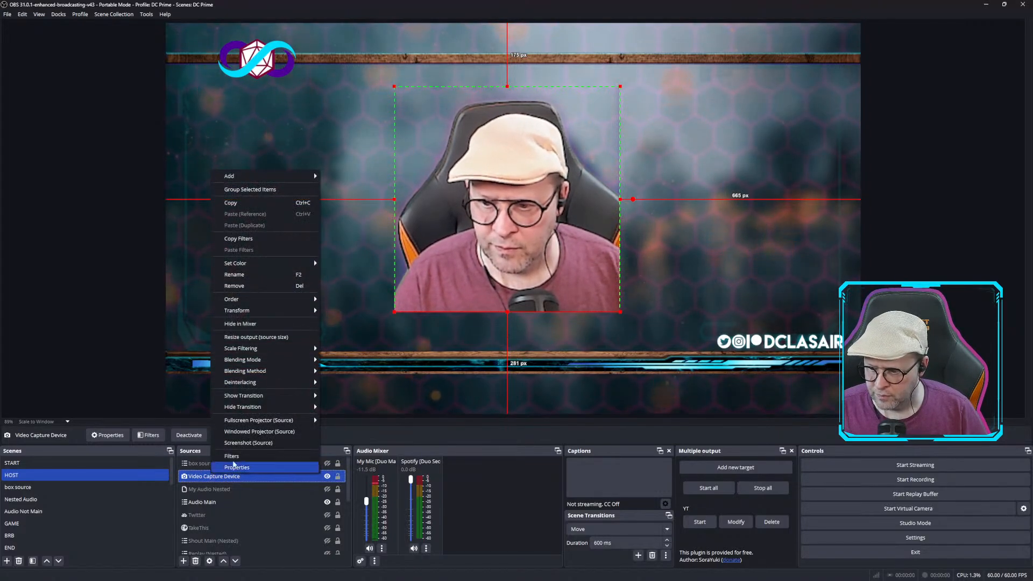
left_click(236, 457)
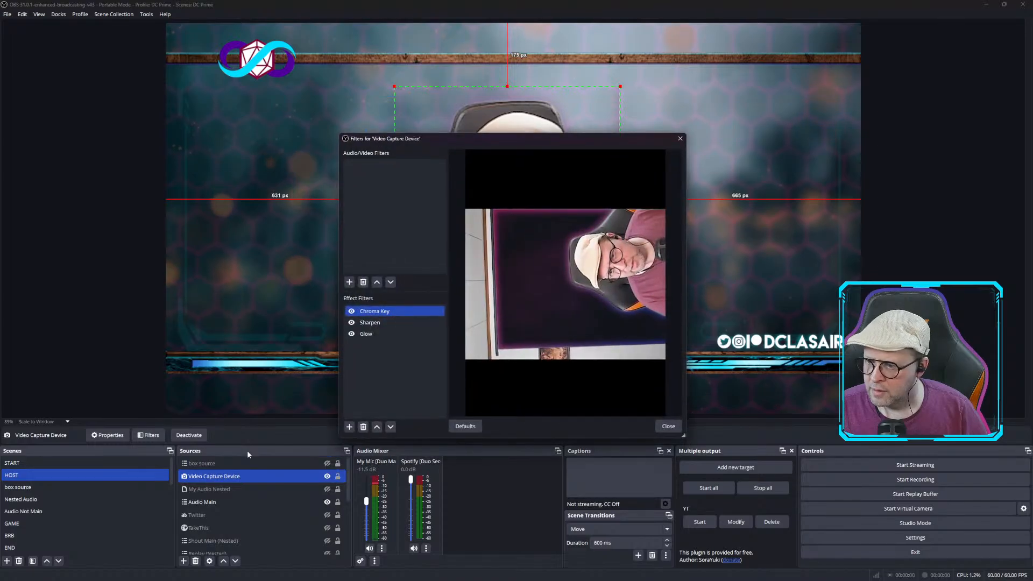
left_click(363, 335)
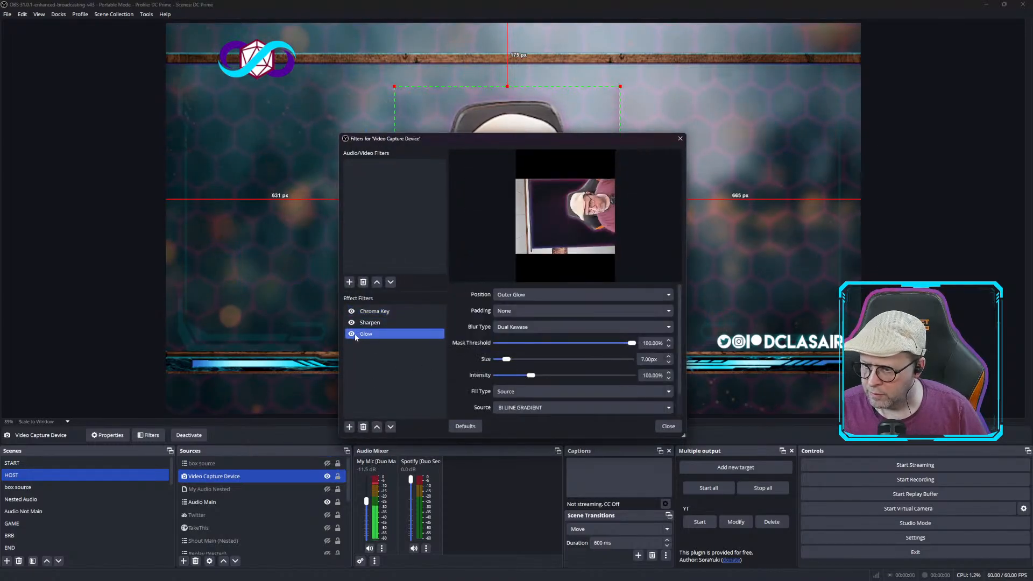
left_click(350, 427)
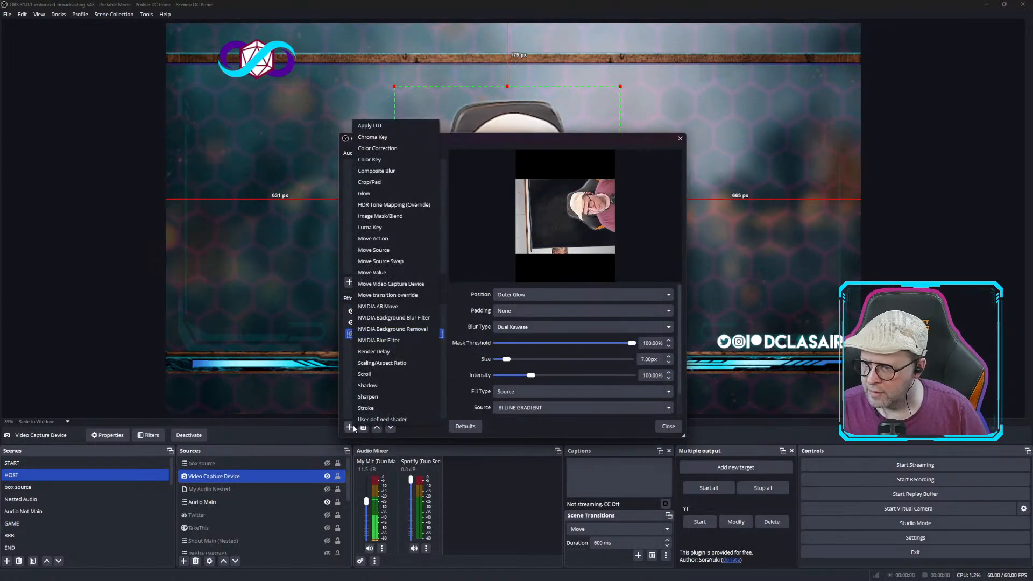
left_click(398, 385)
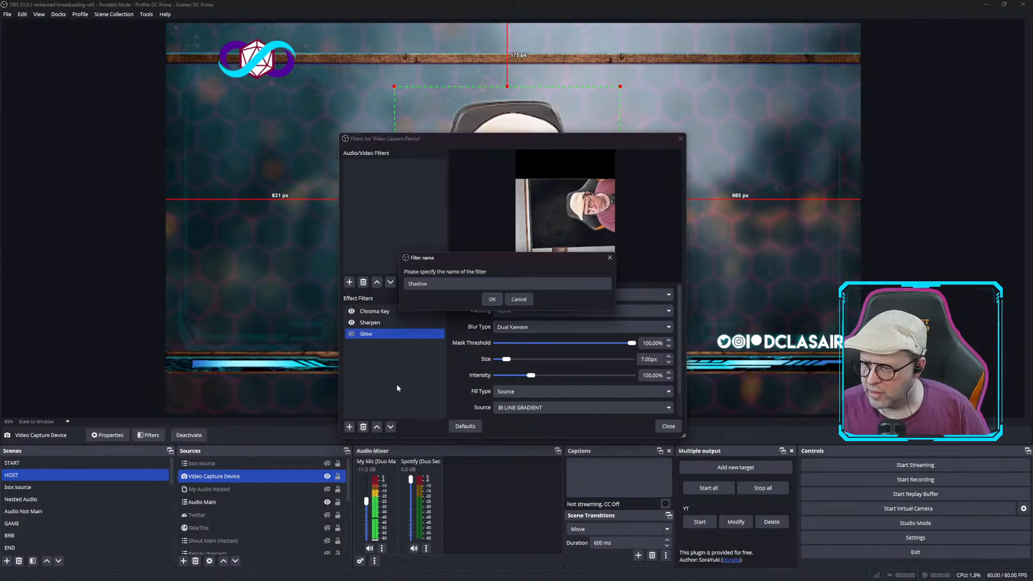
left_click(486, 300)
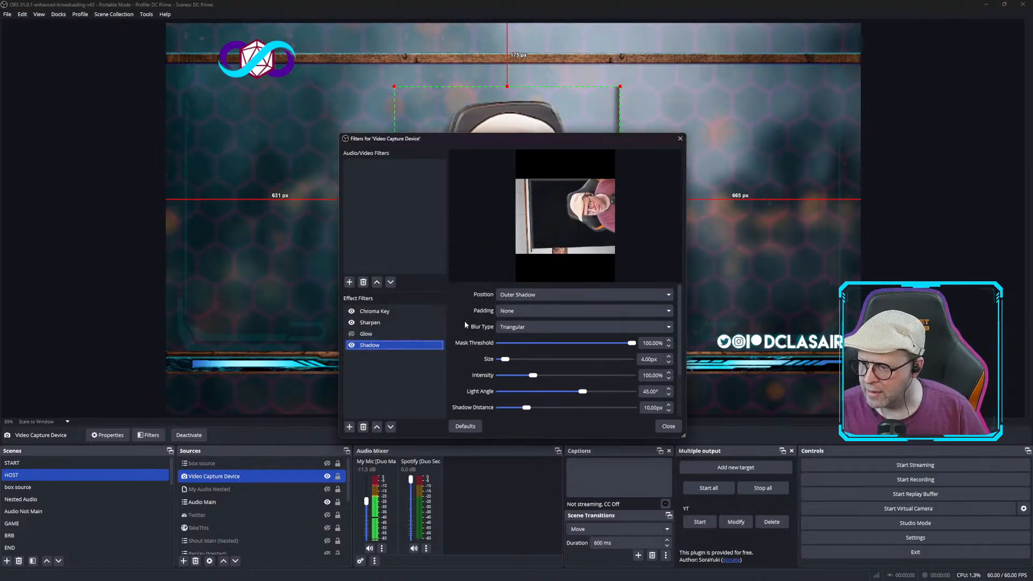
Set the Shadow filter's colour to the light purple swatch #ffaaaaff.
left_click_drag(505, 139, 172, 35)
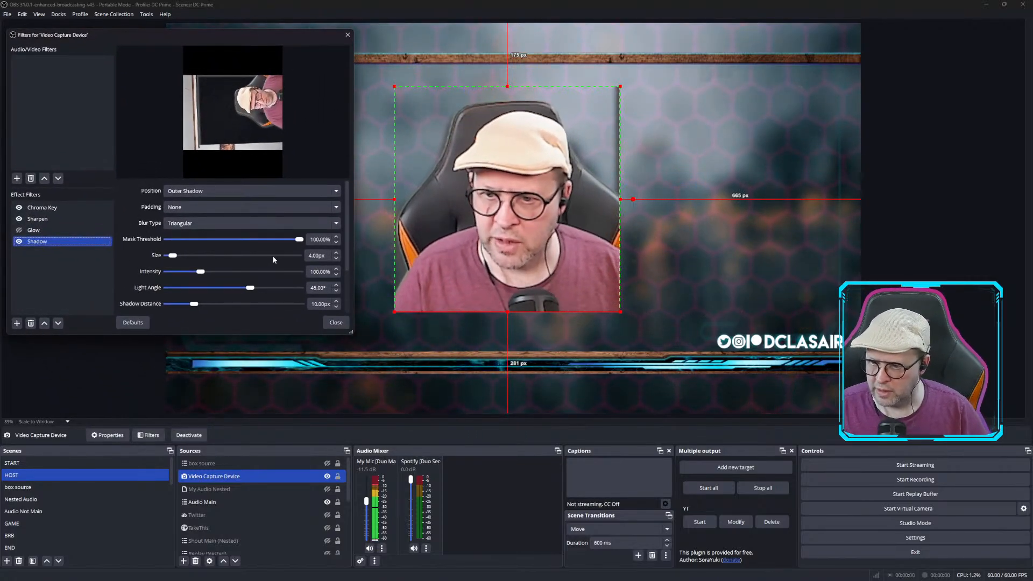
scroll(264, 275, "down", 2)
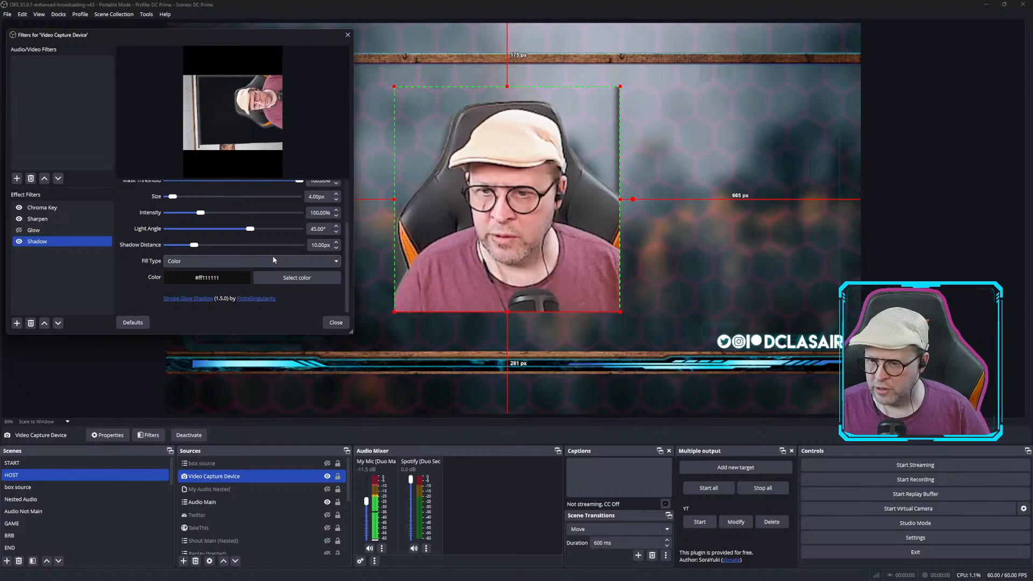
left_click(301, 277)
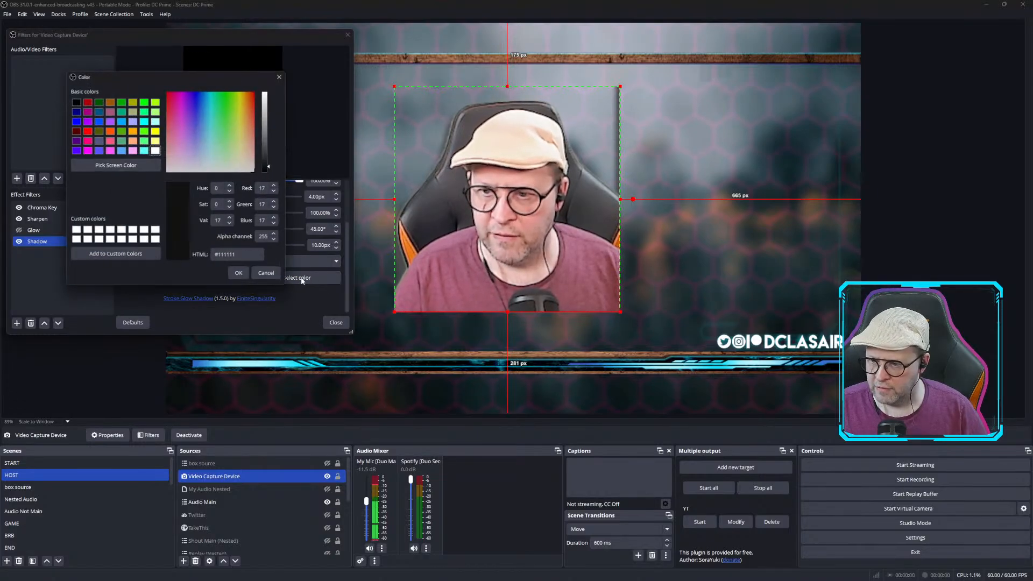
left_click(133, 123)
left_click(238, 273)
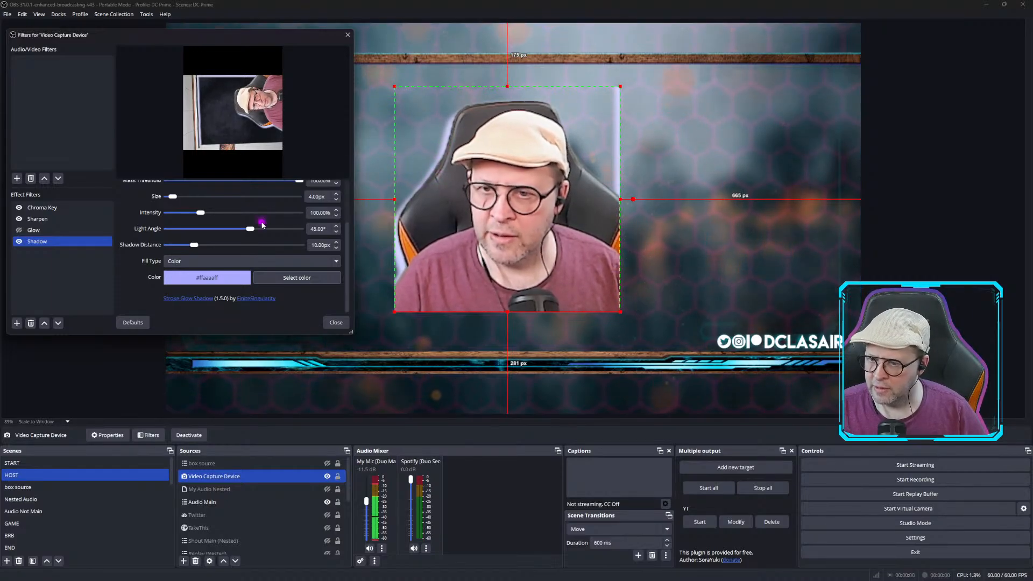
Set the Shadow filter's blur type to Dual Kawase, intensity to 192.00% and size to about 17.00 px.
scroll(262, 224, "up", 3)
left_click(223, 214)
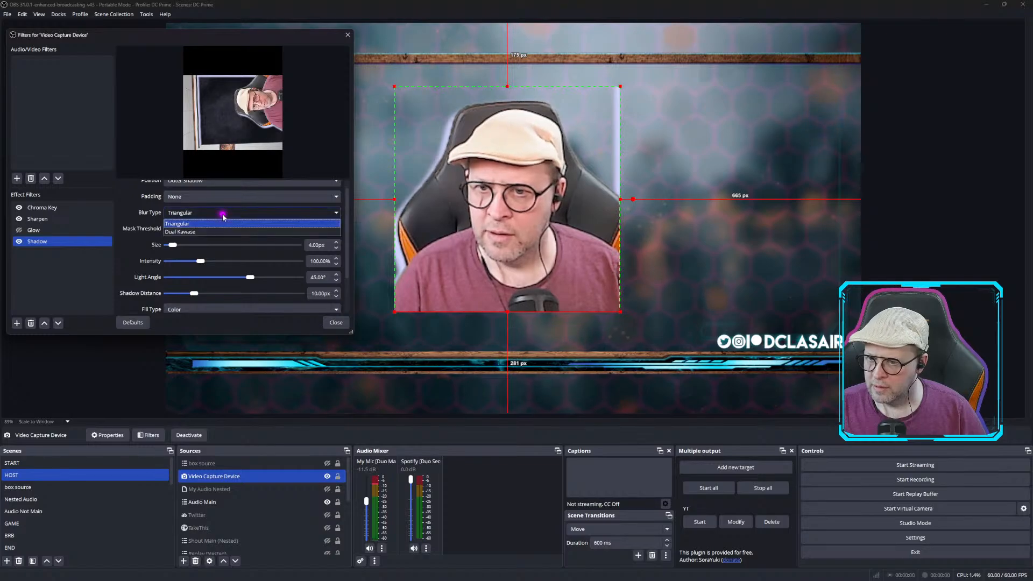
left_click(207, 232)
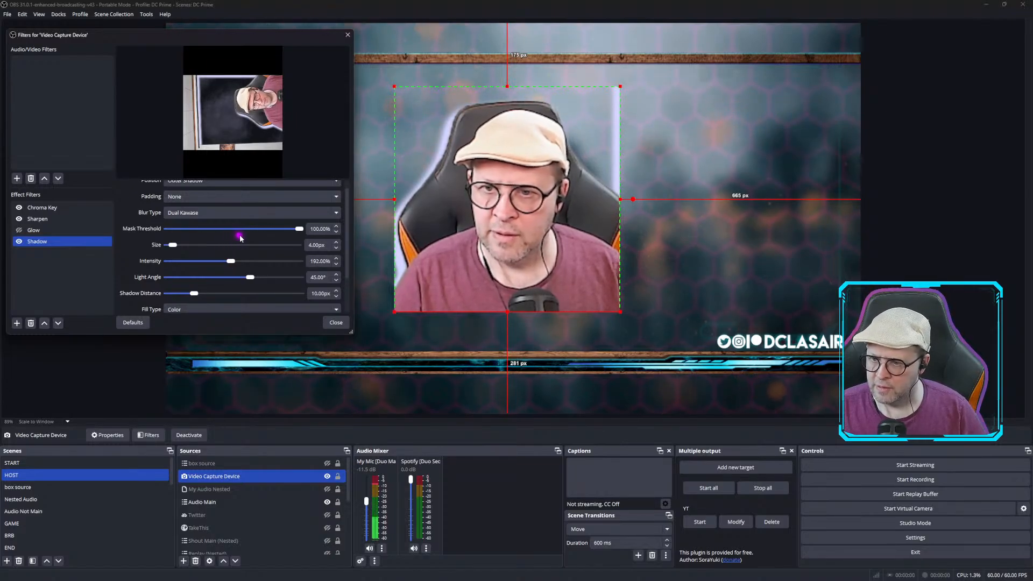
left_click_drag(174, 246, 196, 246)
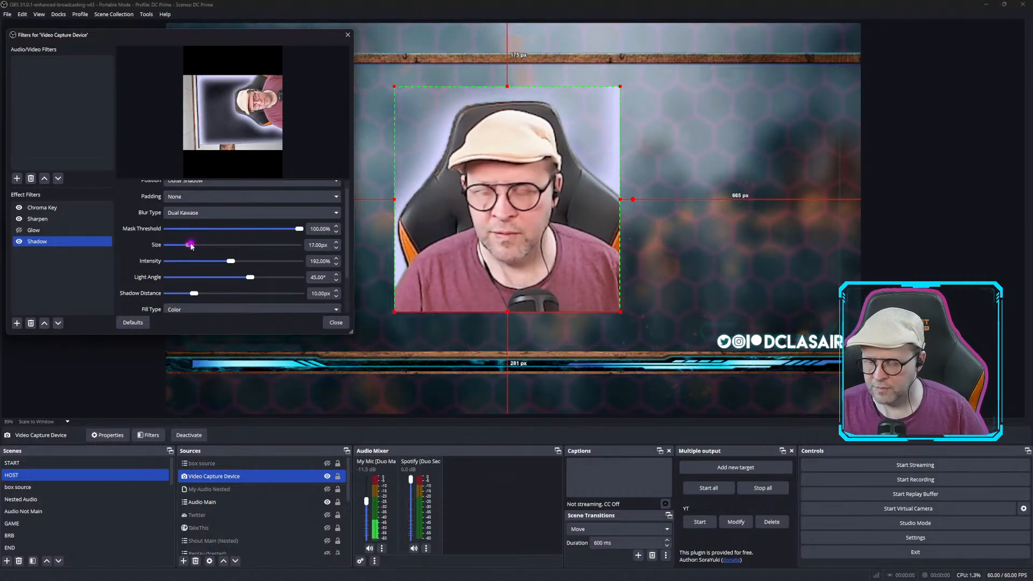
Switch the Shadow filter's fill type to Source.
scroll(260, 288, "down", 2)
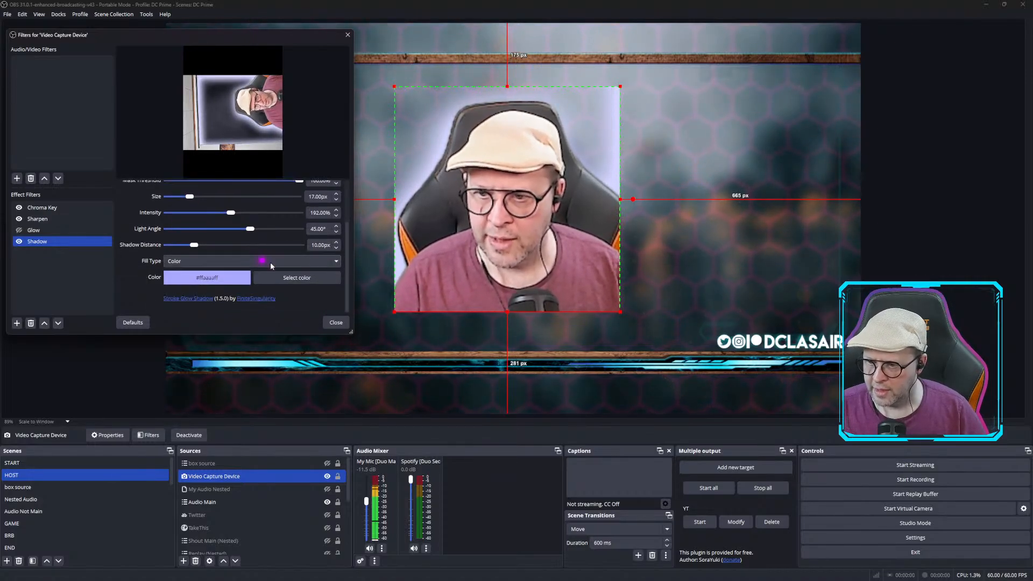
left_click(334, 262)
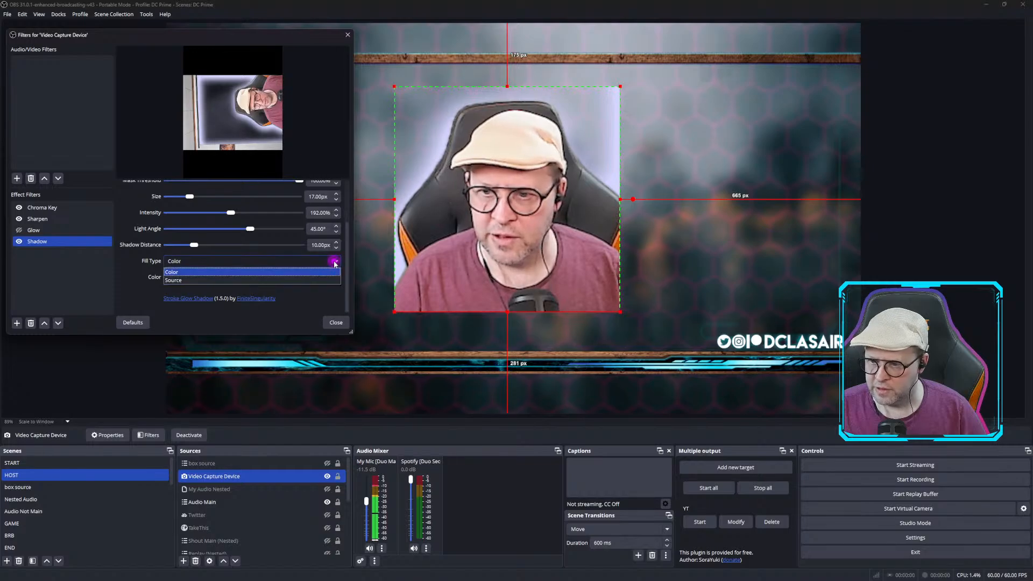
left_click(212, 280)
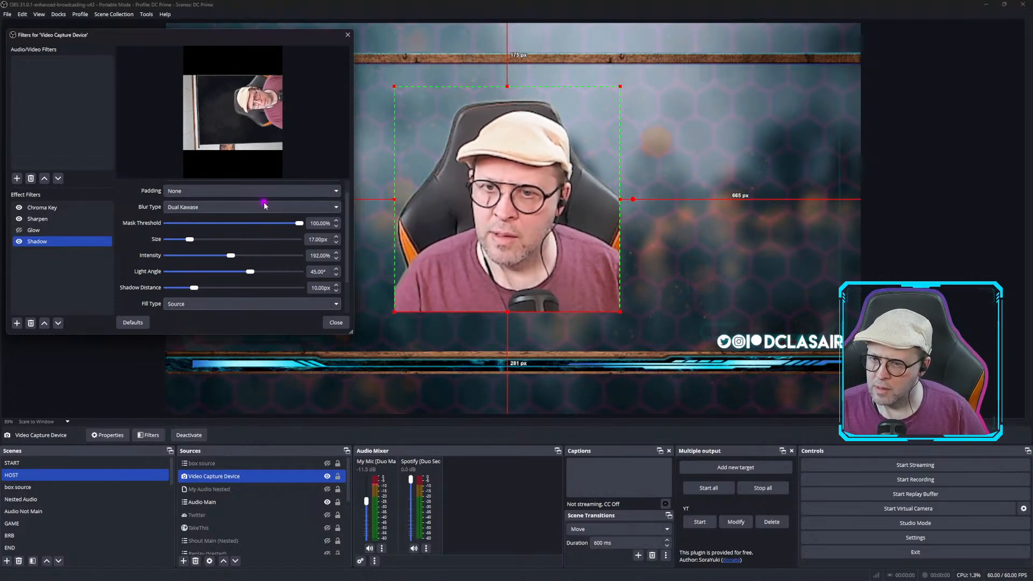
Choose Square frame gradient as the Shadow filter's fill source.
scroll(348, 266, "down", 1)
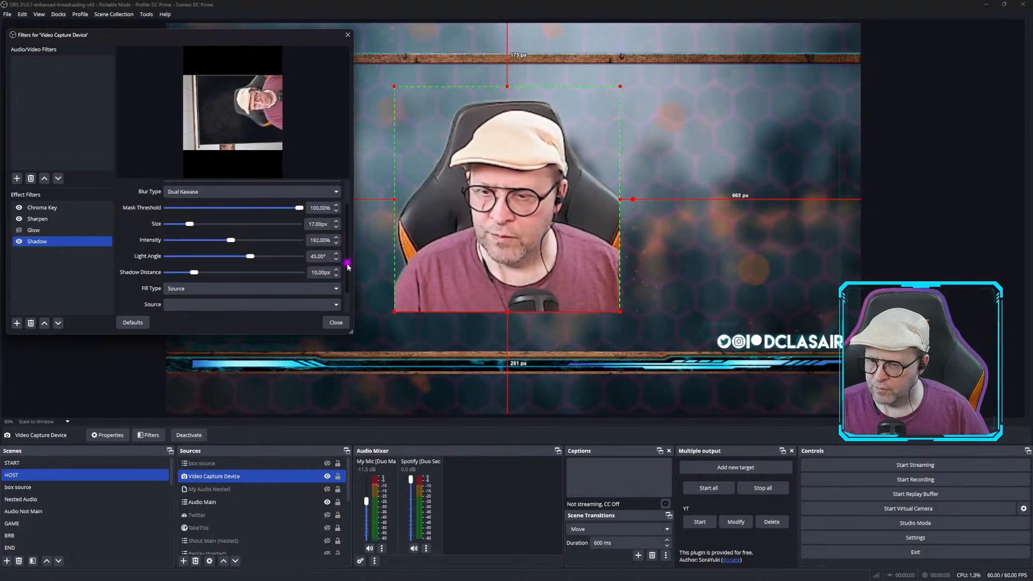
scroll(348, 266, "down", 1)
left_click(334, 278)
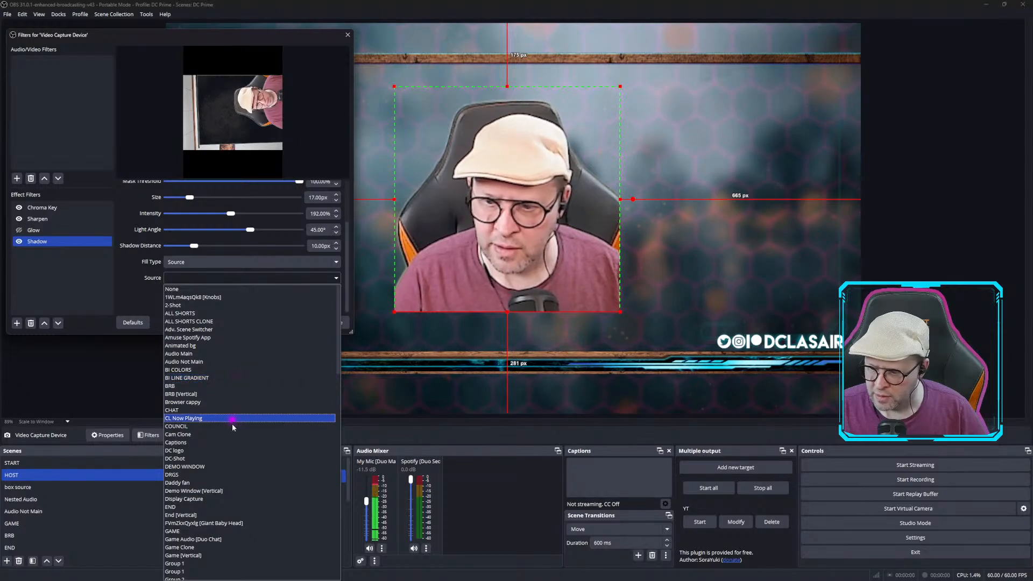
scroll(232, 428, "down", 3)
scroll(233, 431, "down", 7)
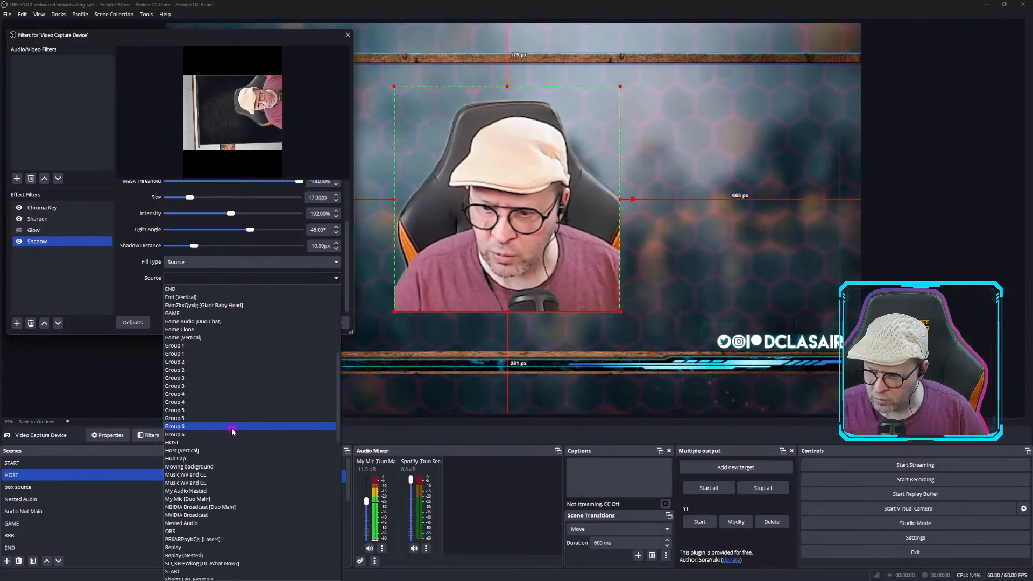
scroll(233, 430, "down", 2)
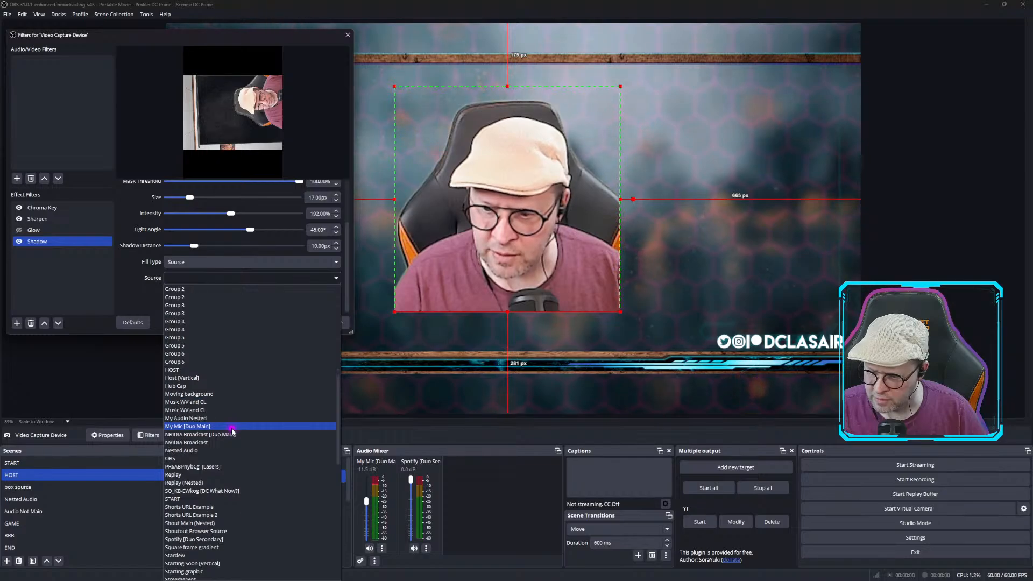
scroll(232, 431, "down", 3)
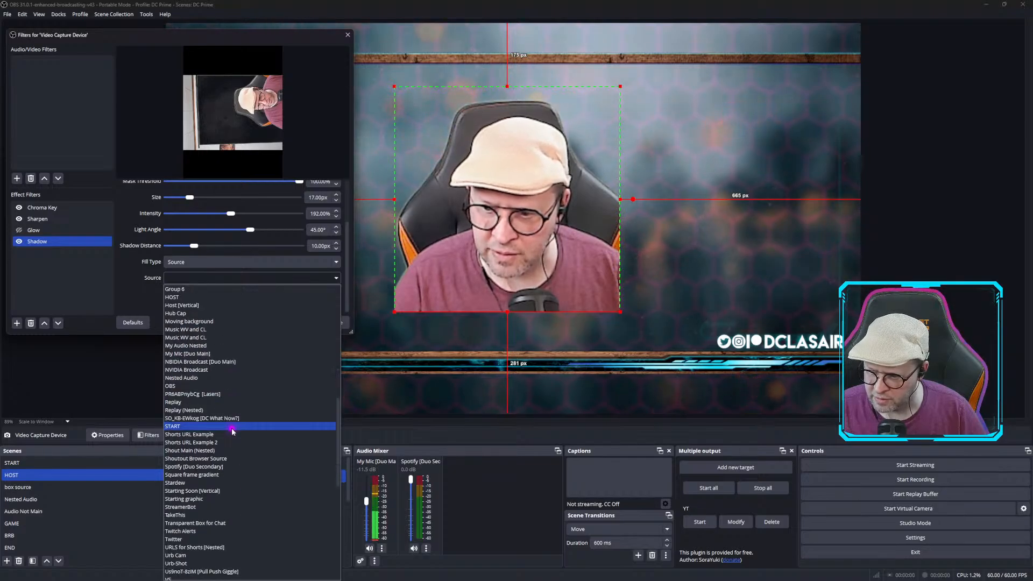
left_click(233, 474)
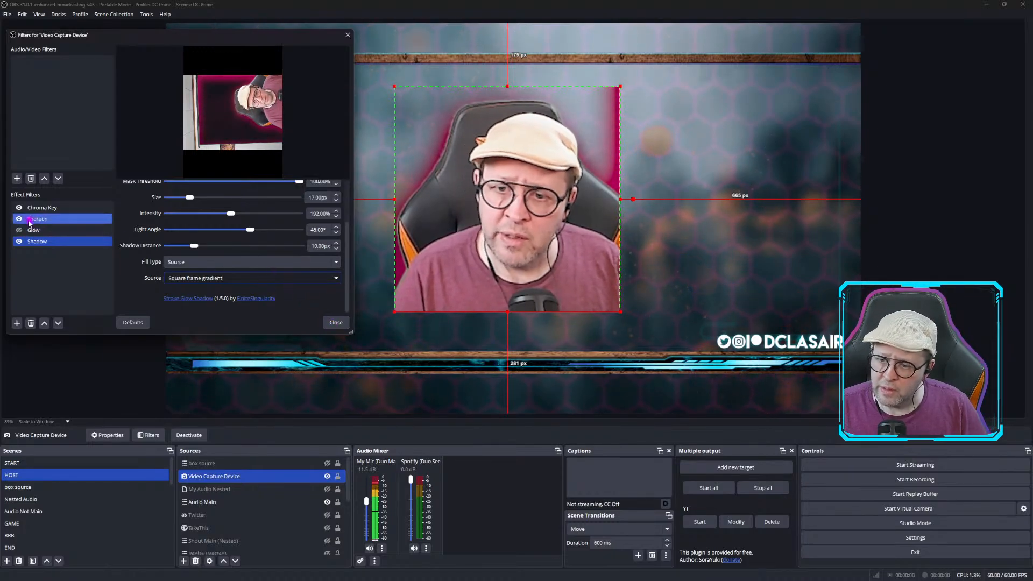
Disable the Shadow filter and close the filters window.
left_click(19, 242)
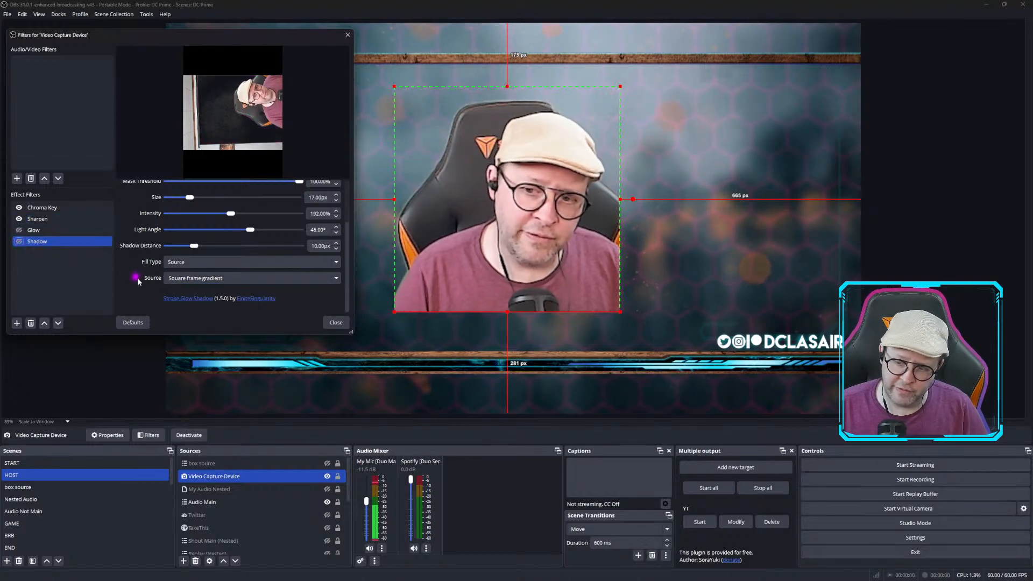
left_click(336, 323)
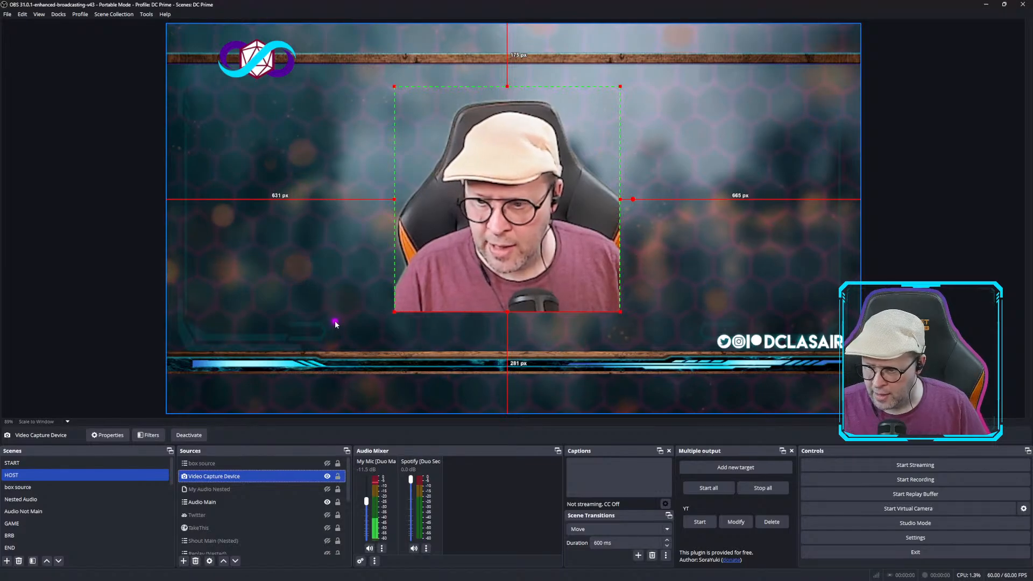
Show the box source, then shrink the webcam and move it to the centre of the box frame.
left_click(328, 464)
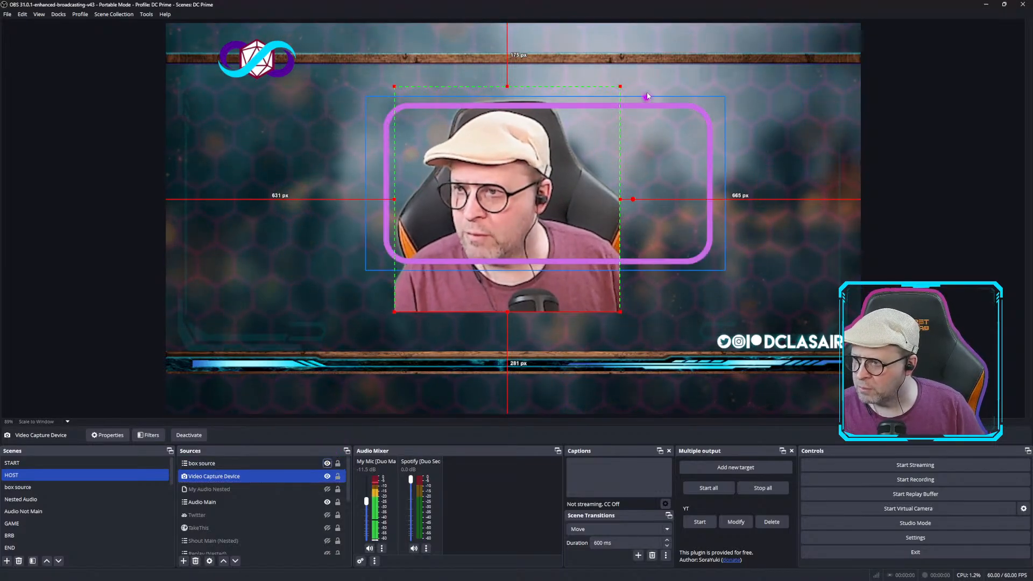
left_click_drag(625, 88, 523, 186)
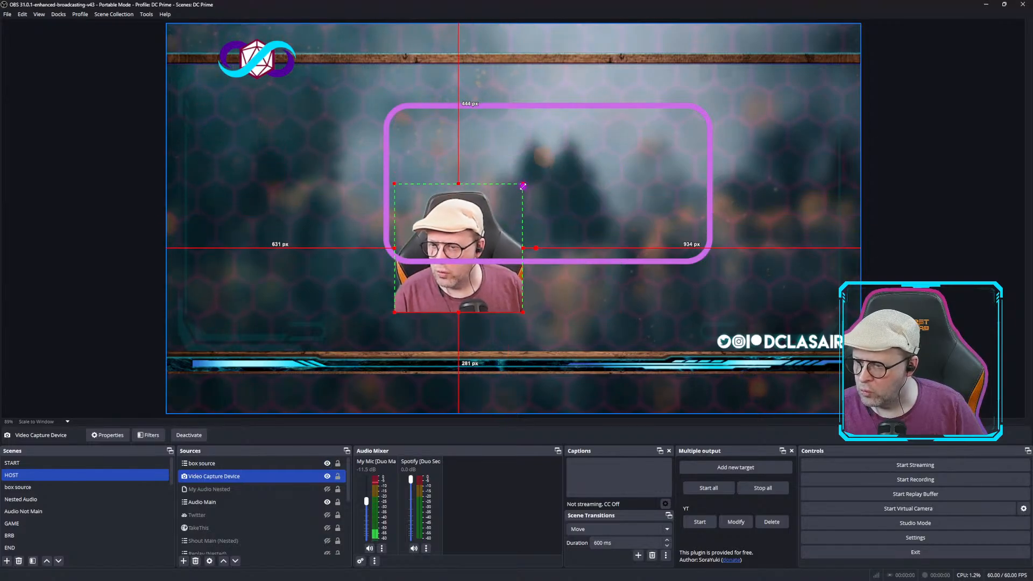
left_click_drag(473, 216, 565, 150)
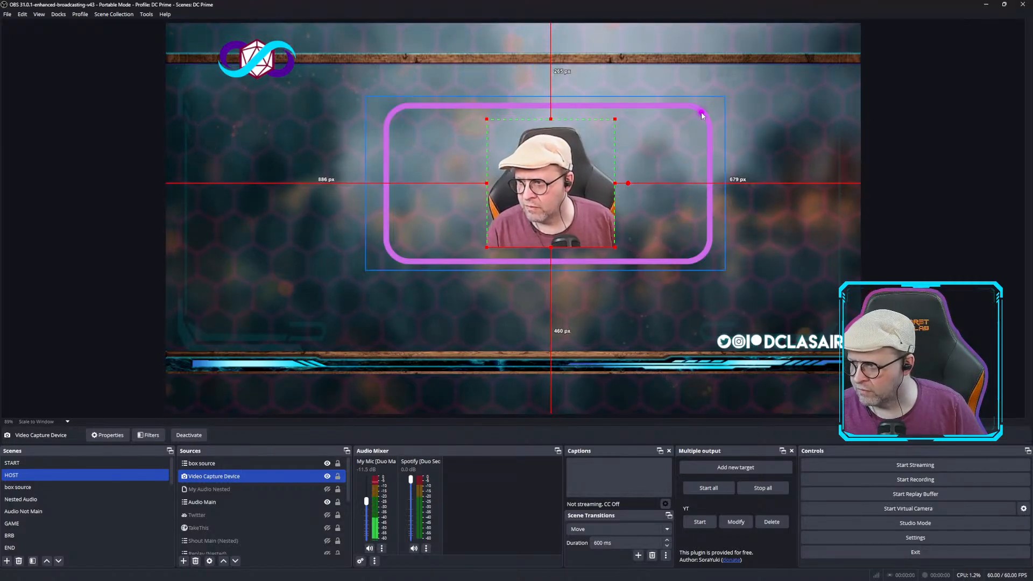
Resize the box frame to fit around the webcam and nudge the webcam into place.
left_click(727, 96)
left_click_drag(725, 95, 688, 114)
left_click_drag(572, 185, 593, 175)
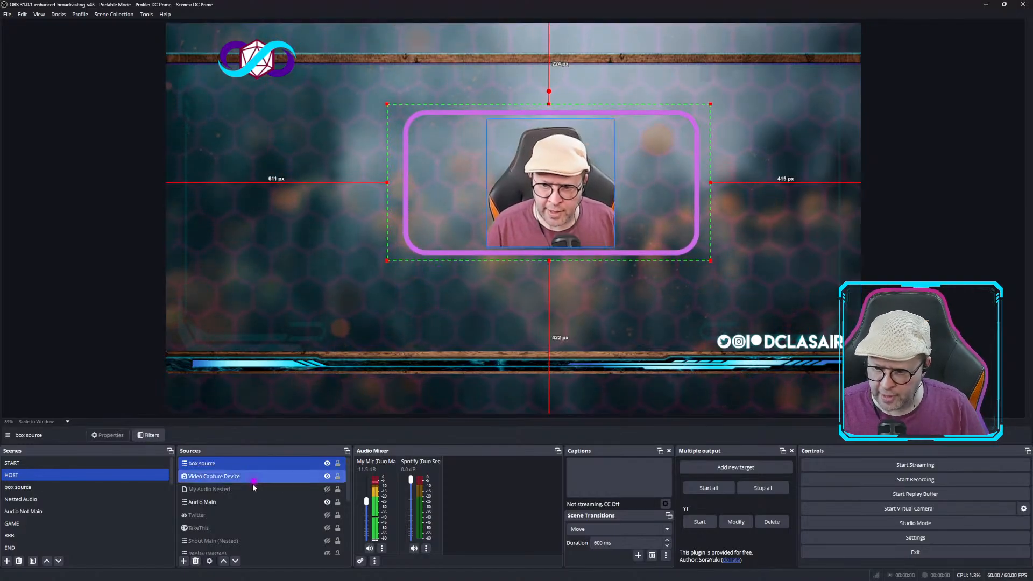
Open the box source's filters and toggle its Glow and Stroke filters on and off to compare them.
right_click(209, 464)
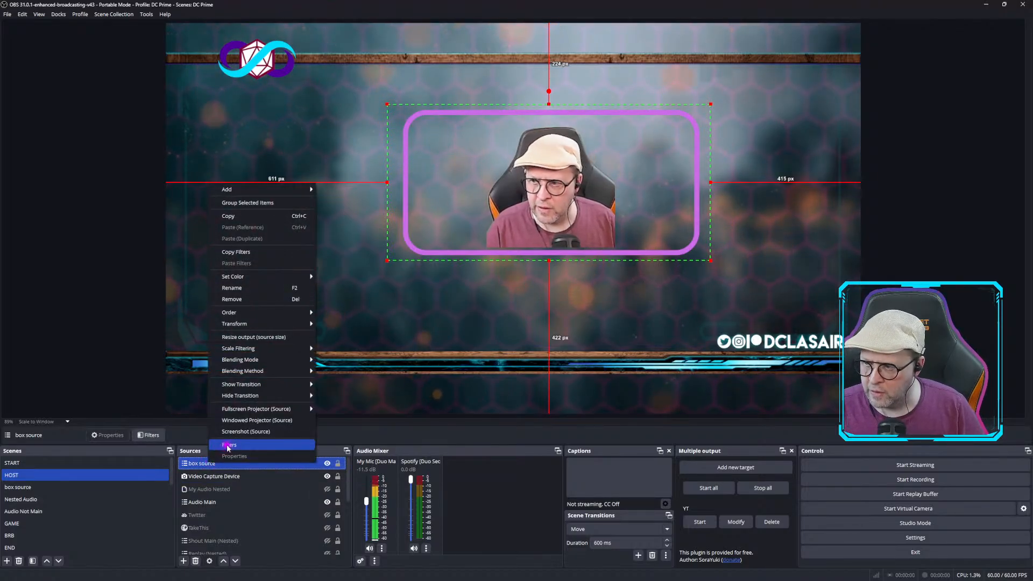
left_click(228, 446)
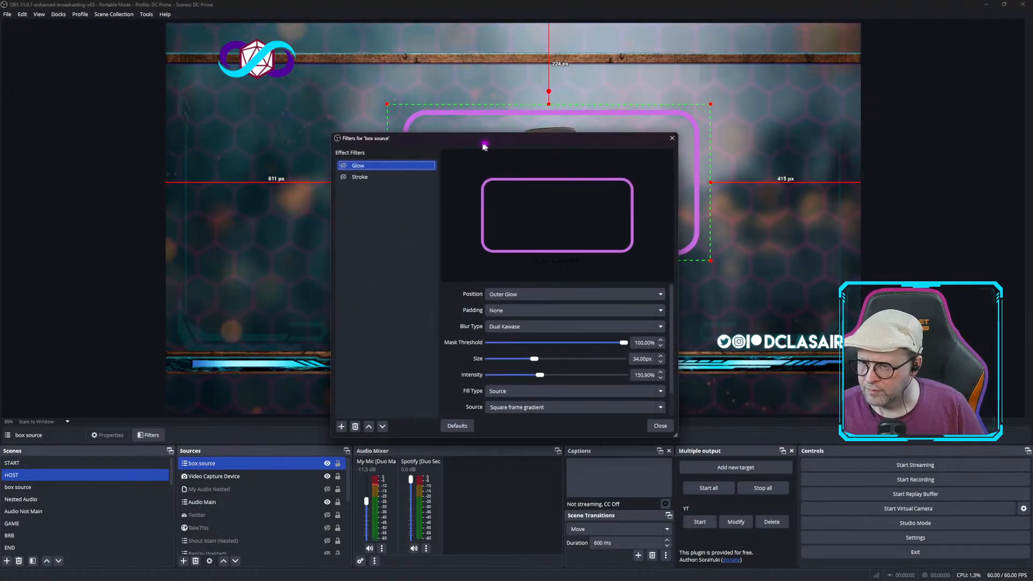
left_click_drag(493, 145, 196, 103)
left_click(129, 134)
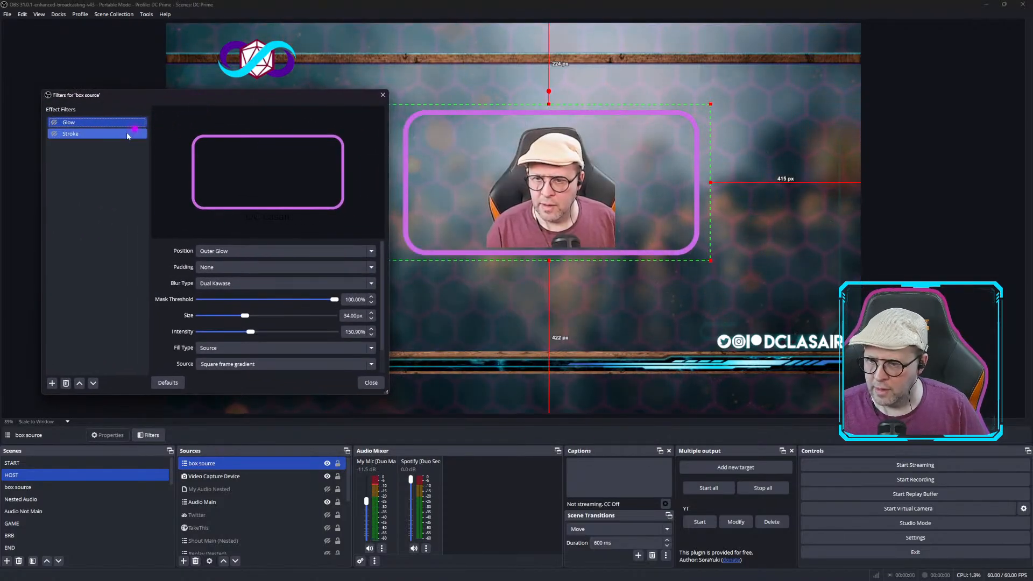
left_click(53, 135)
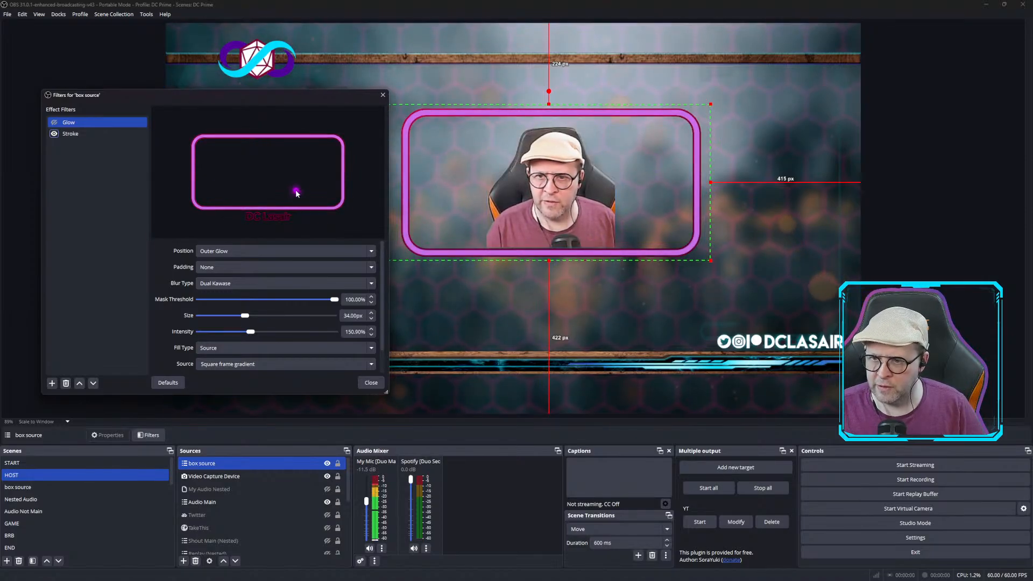
left_click(54, 133)
left_click(54, 123)
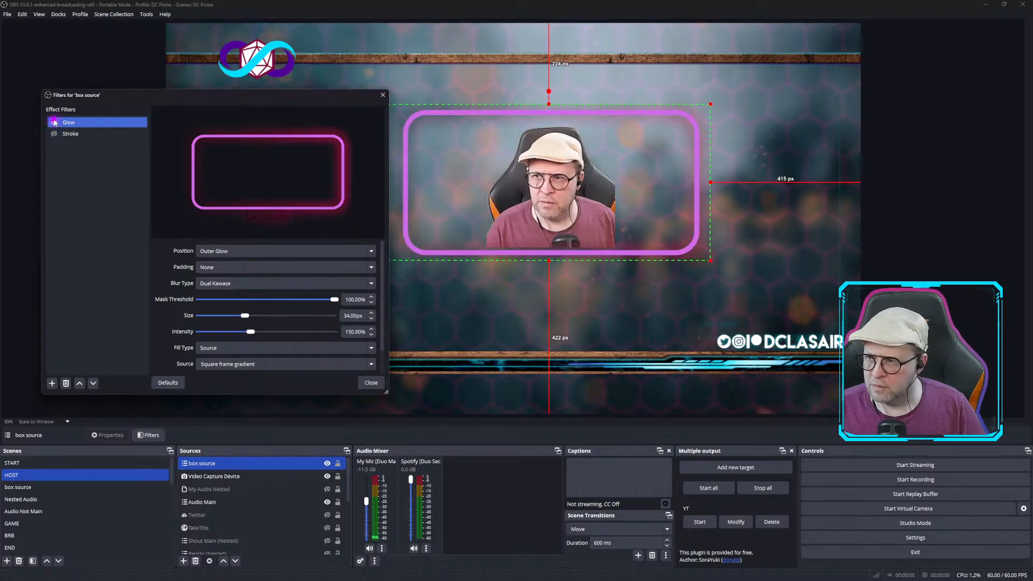
left_click(54, 123)
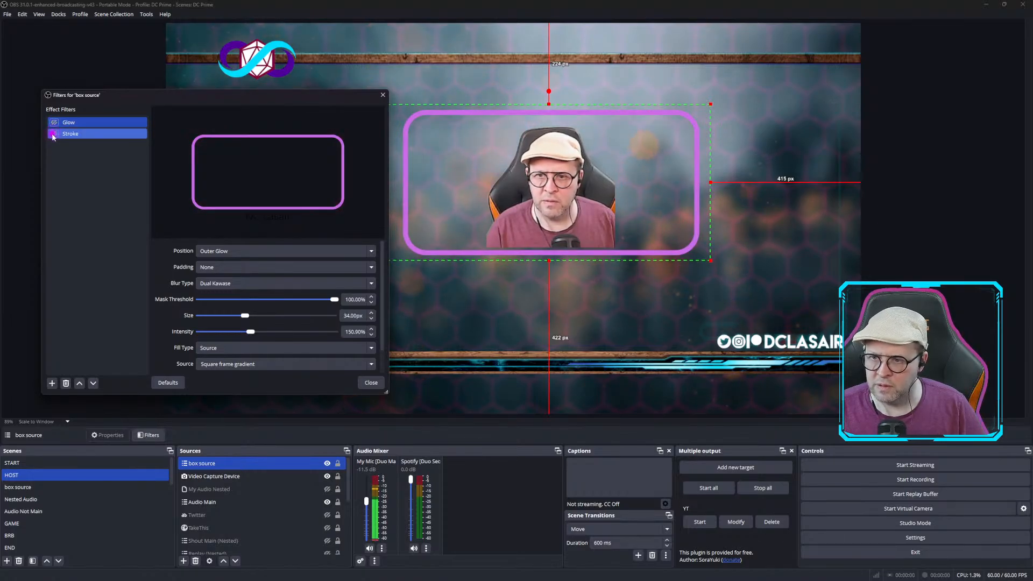
left_click(54, 134)
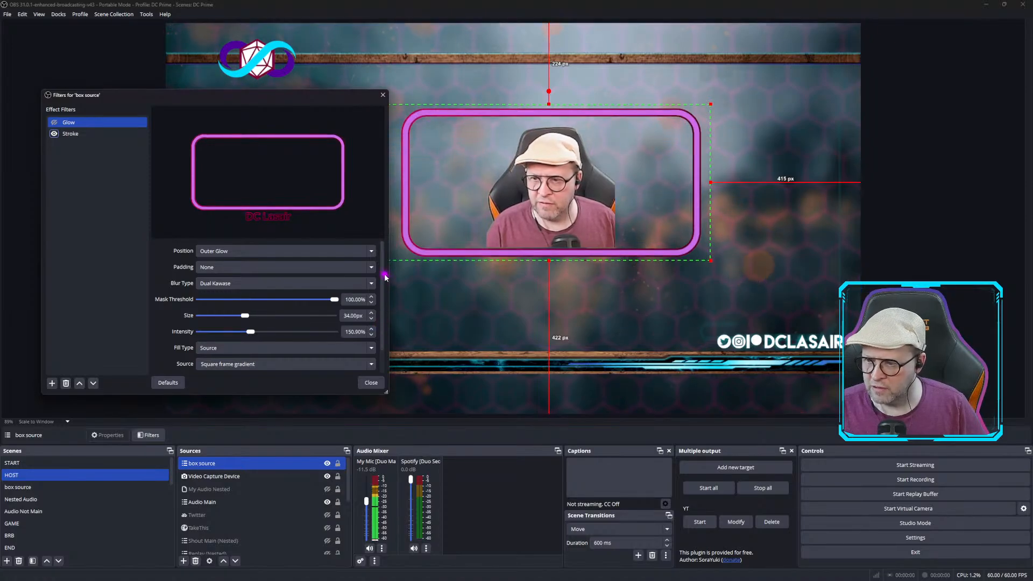
left_click(308, 364)
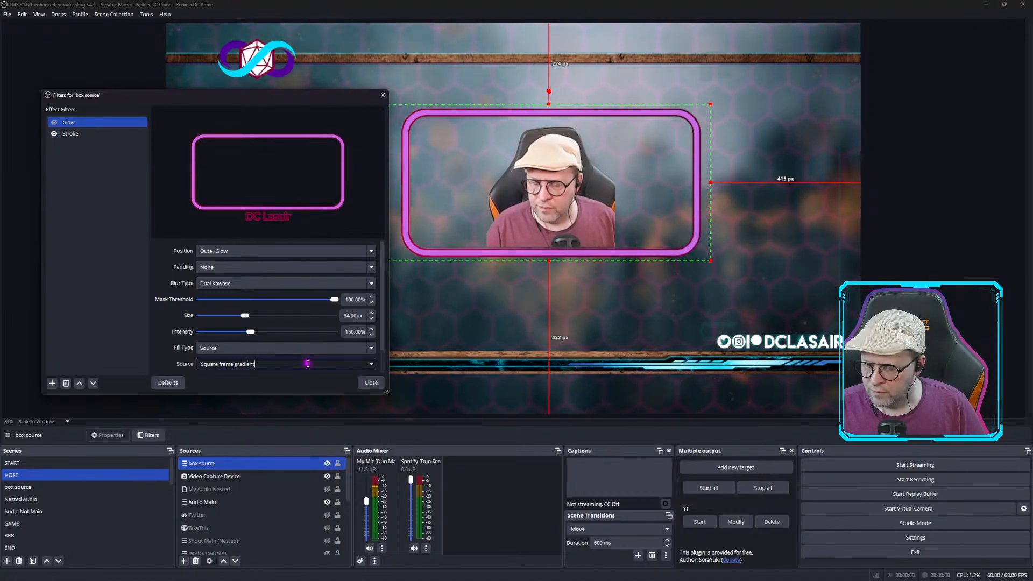
left_click(372, 364)
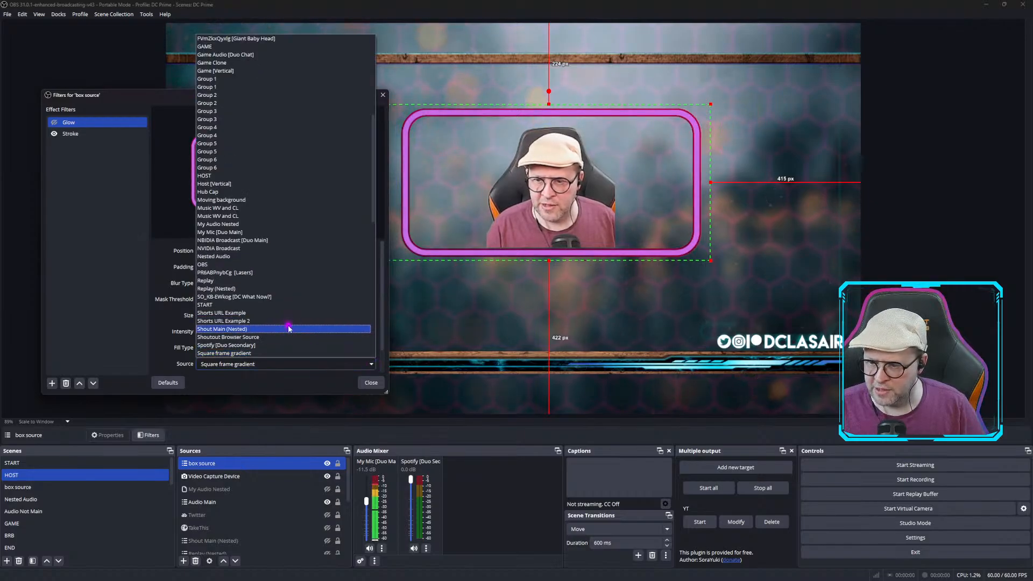
left_click(413, 36)
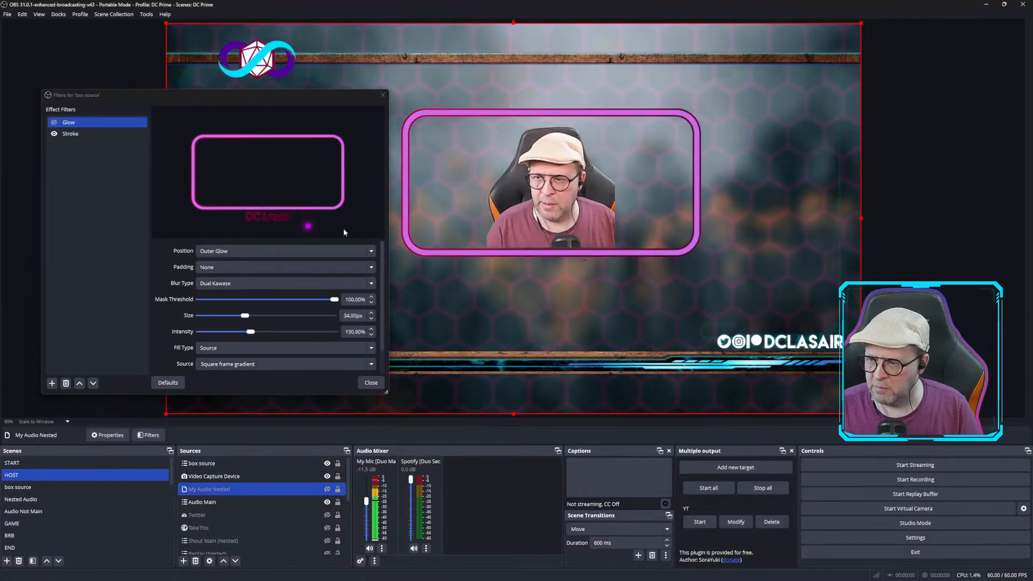
Close the filters window, select the box source and slightly raise its frame's bottom edge.
left_click(384, 96)
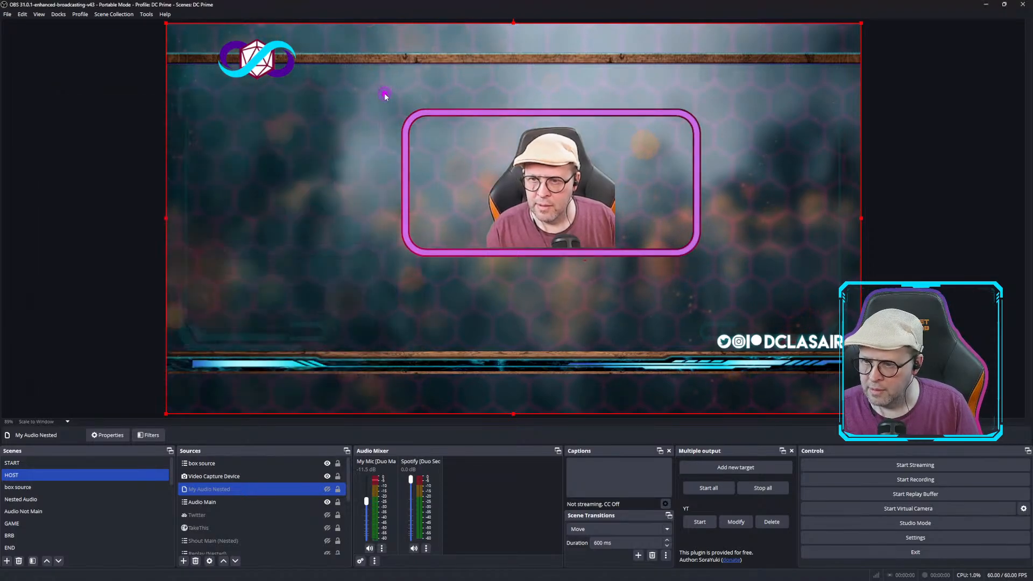
key("Down")
key("Down")
key("Down")
key("Down")
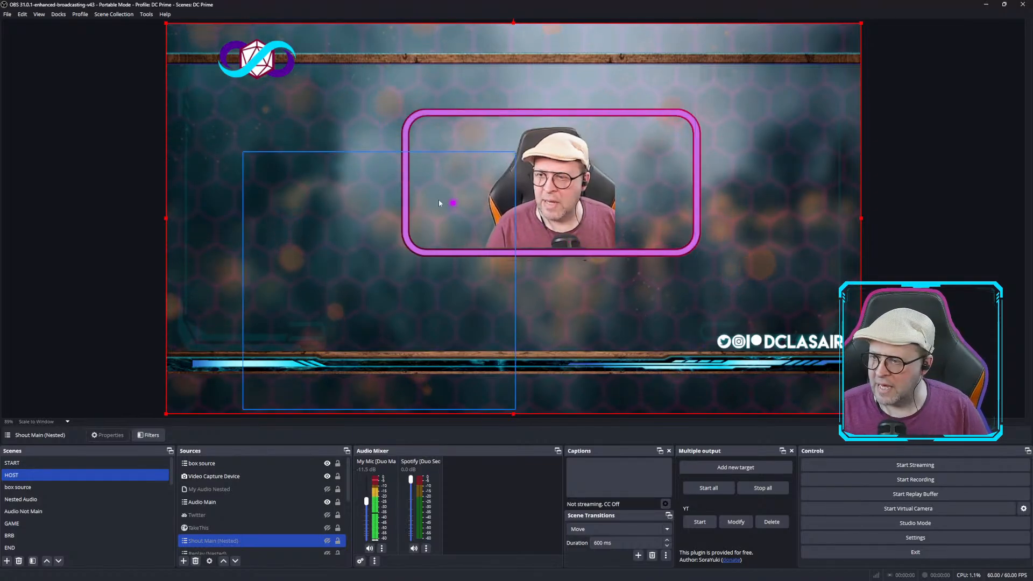
left_click(218, 465)
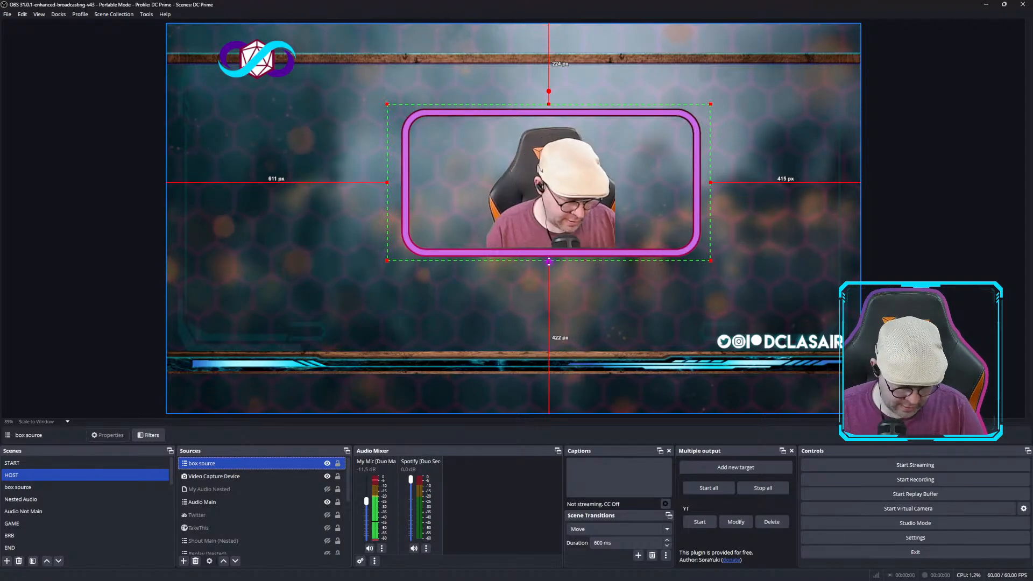
left_click_drag(549, 261, 550, 258)
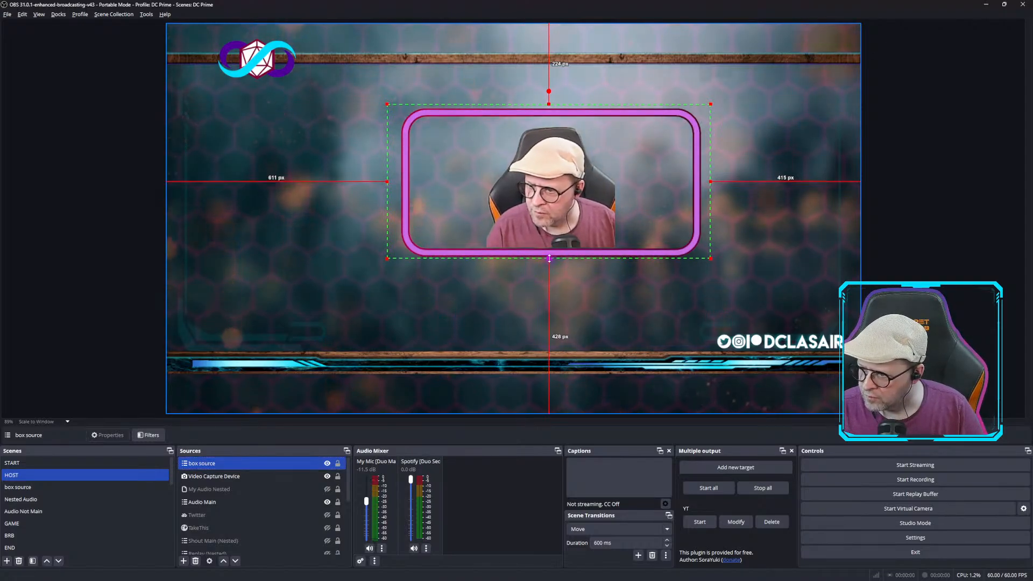
left_click(770, 86)
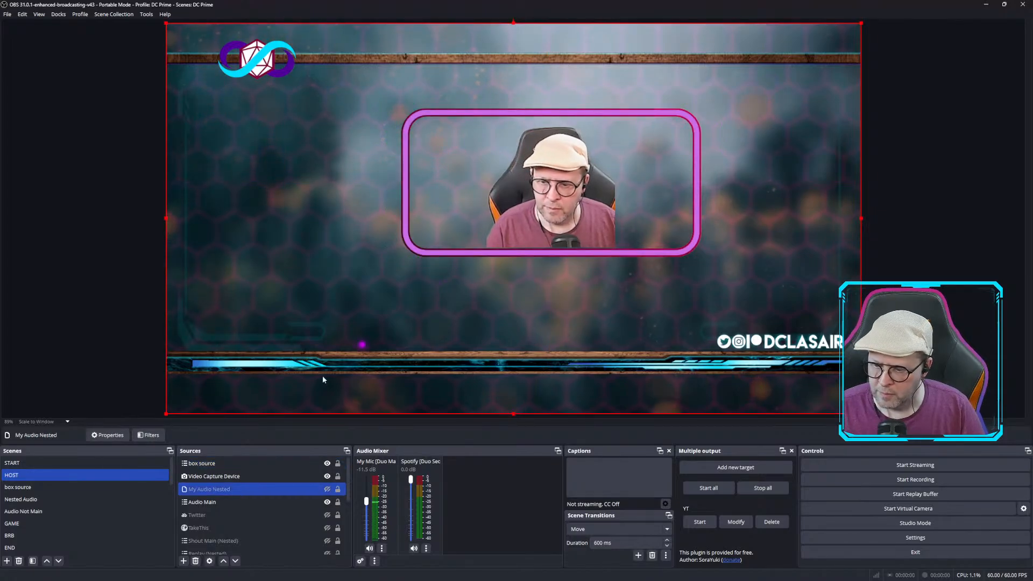
Reopen the filters of the box source.
left_click(212, 464)
right_click(212, 466)
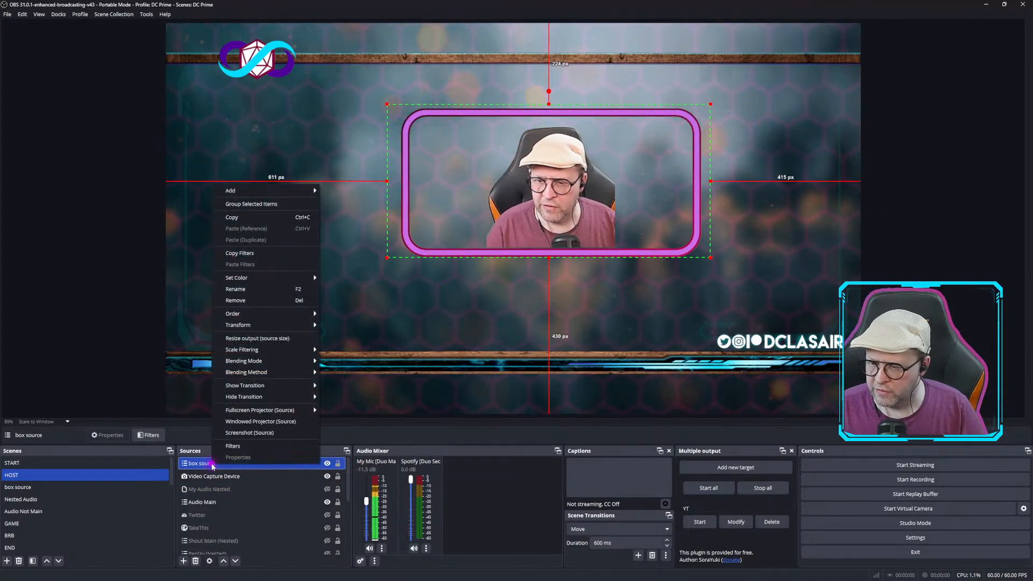
left_click(231, 446)
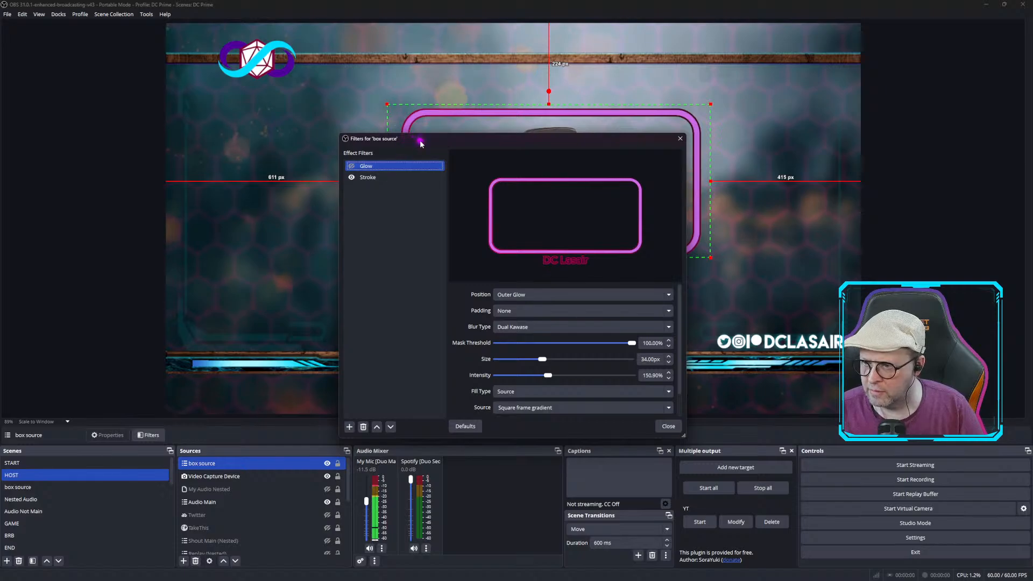
Select the box source's Stroke filter and switch its fill type to Color.
left_click_drag(421, 142, 68, 95)
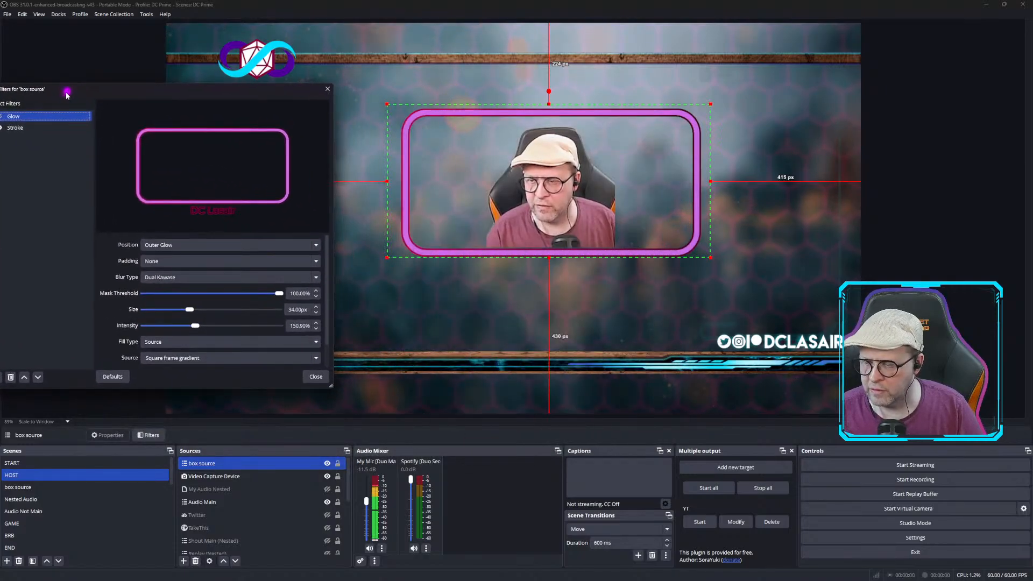
left_click(17, 129)
left_click_drag(66, 90, 149, 76)
left_click(81, 114)
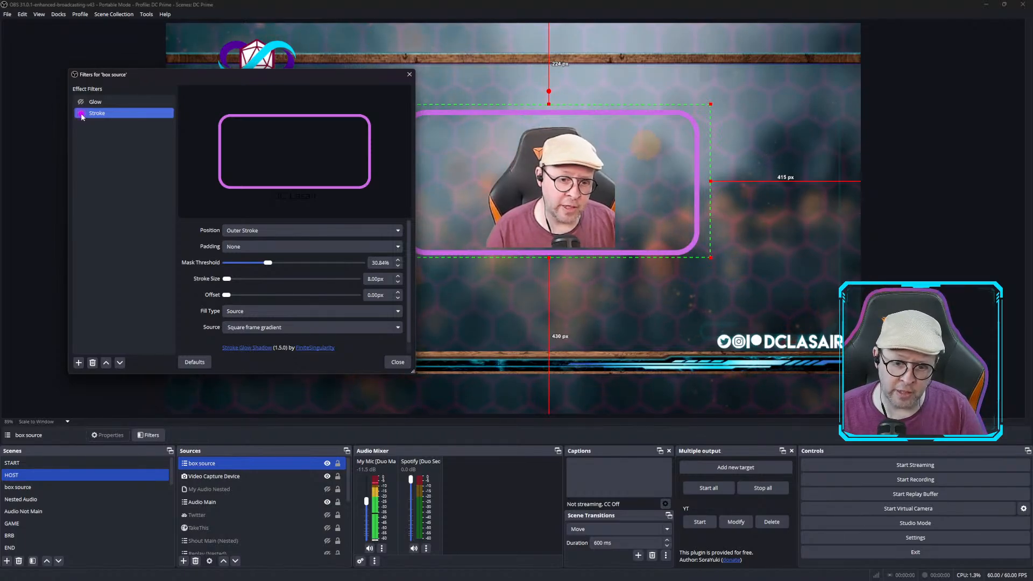
left_click(393, 312)
left_click(345, 322)
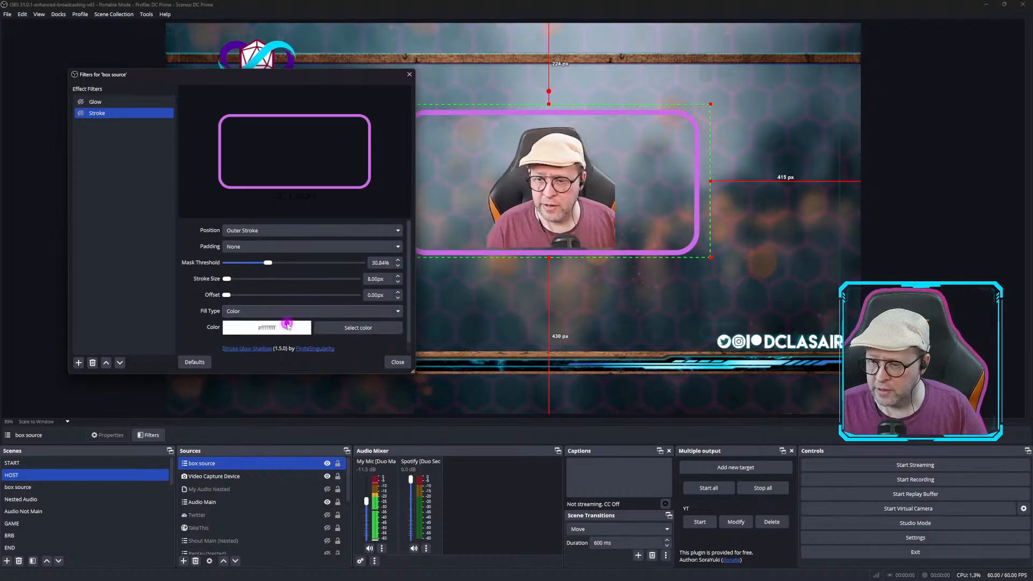
Rename the Stroke filter to posion and set its stroke colour to bright green #55ff00.
right_click(104, 118)
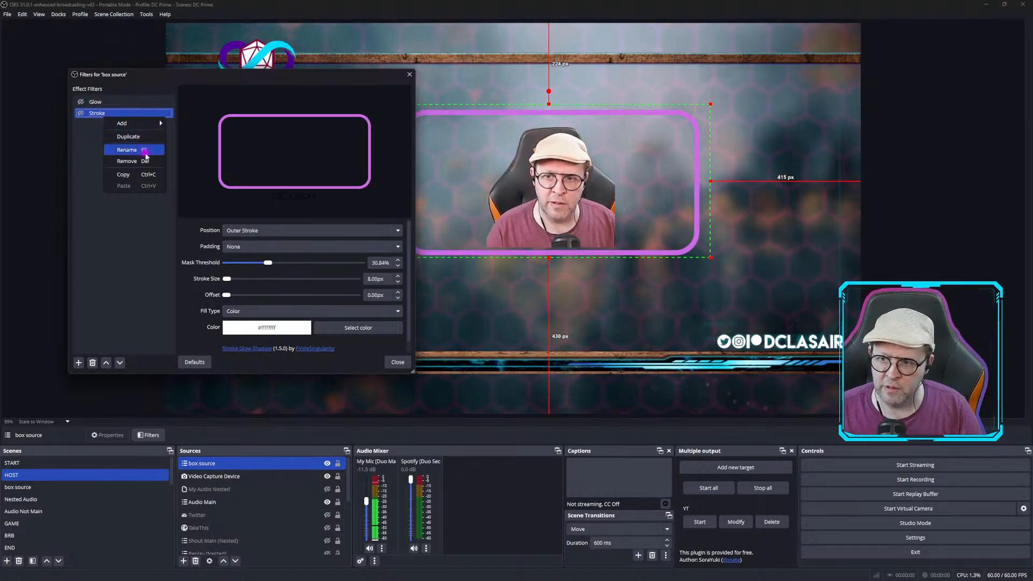
left_click(128, 150)
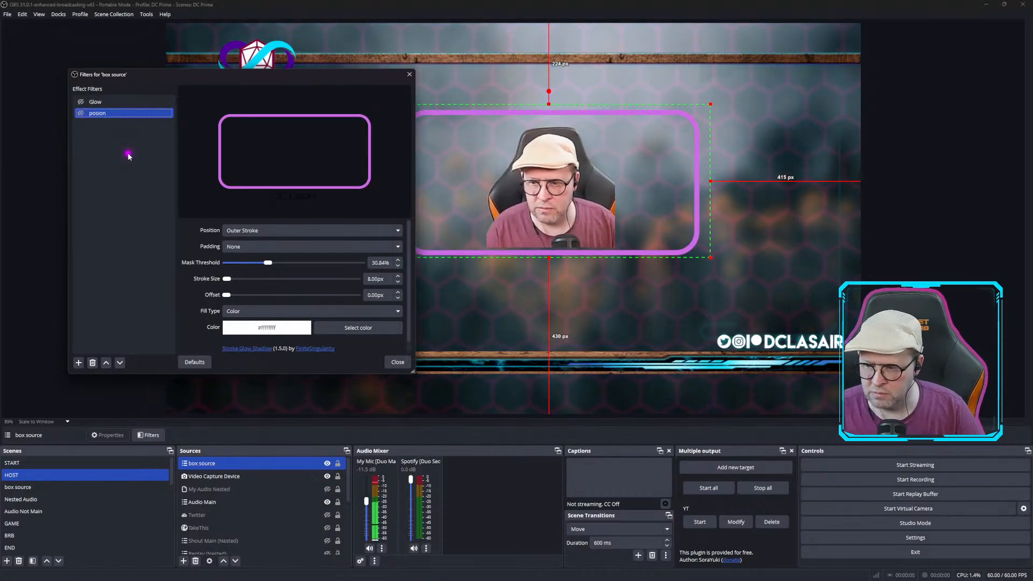
left_click(355, 329)
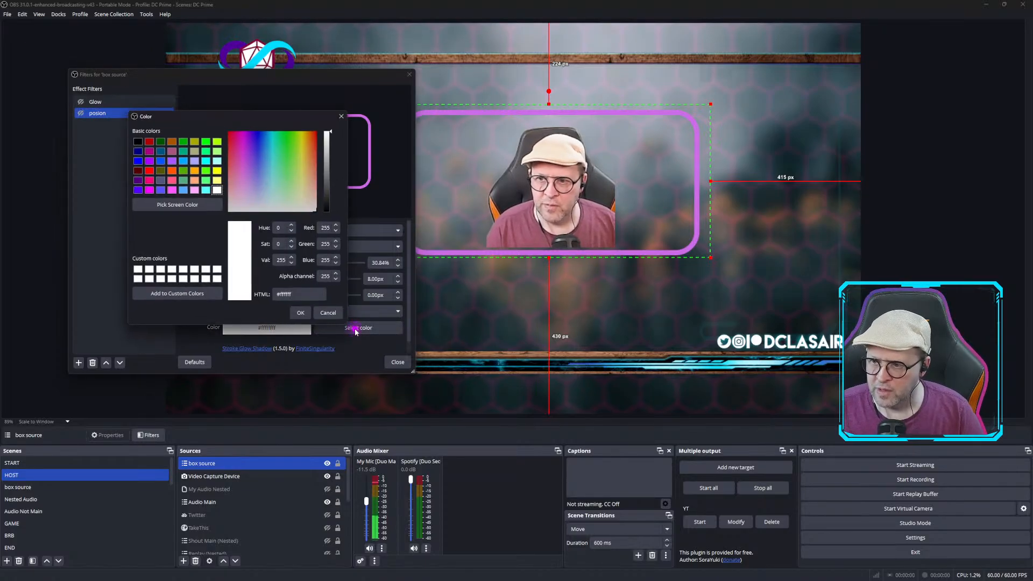
left_click(207, 171)
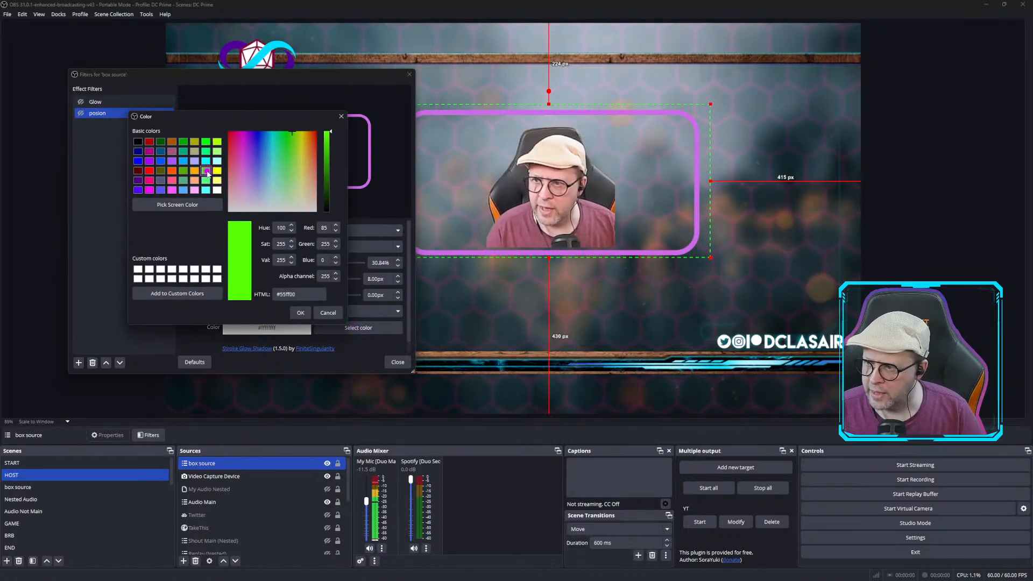
left_click(301, 313)
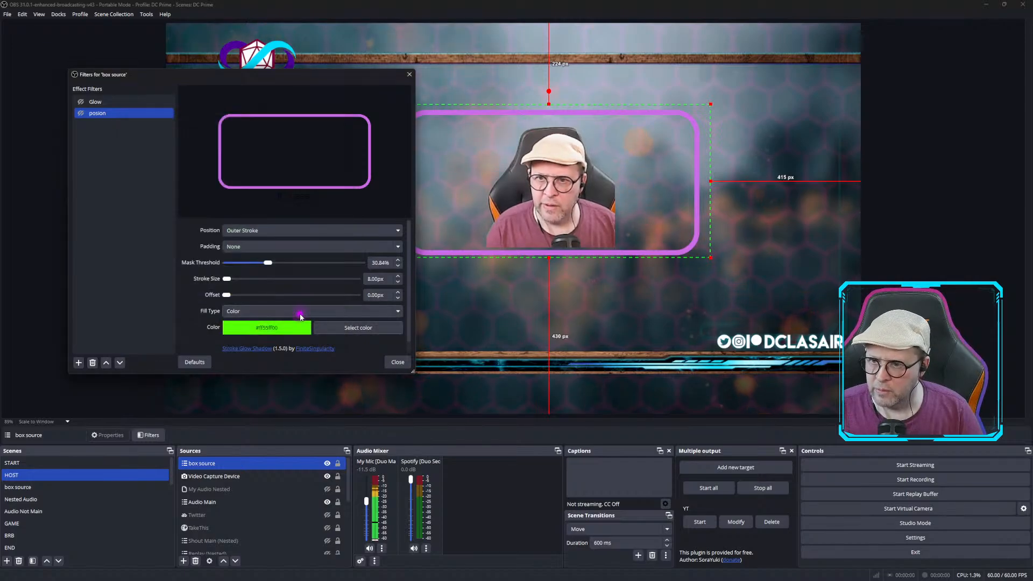
left_click(81, 115)
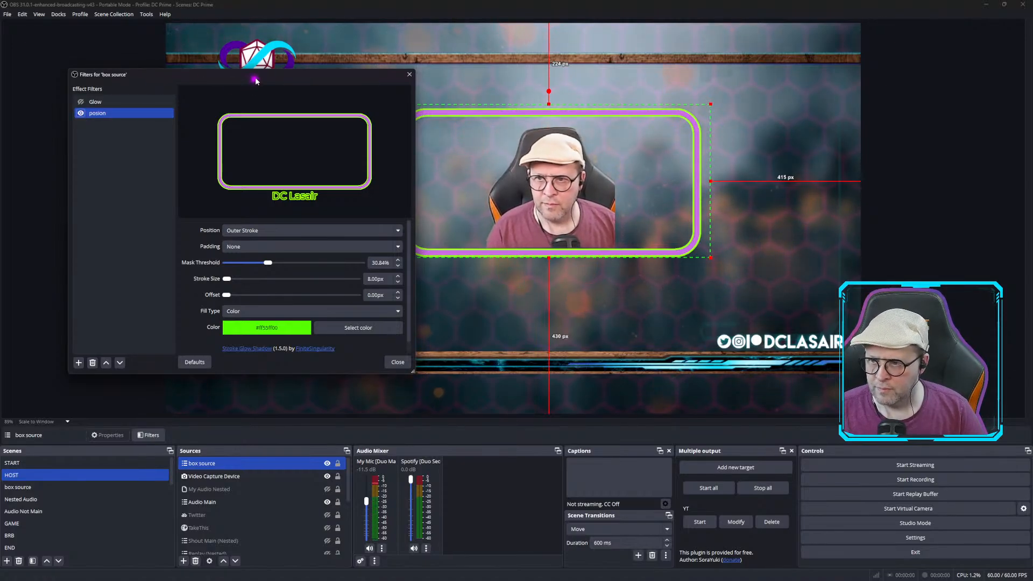
Close the box source's filters window.
left_click_drag(256, 80, 181, 87)
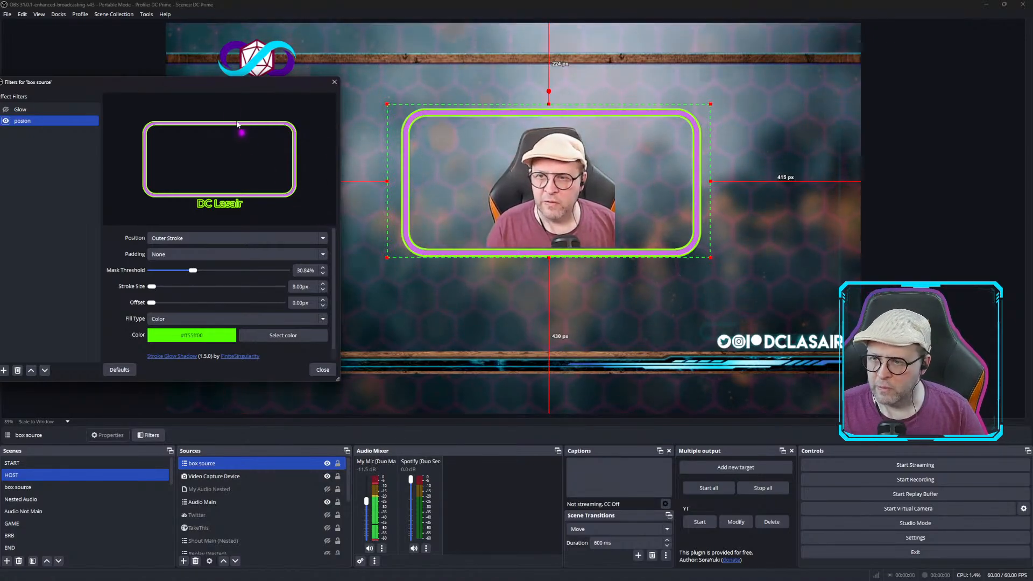
left_click_drag(184, 87, 264, 91)
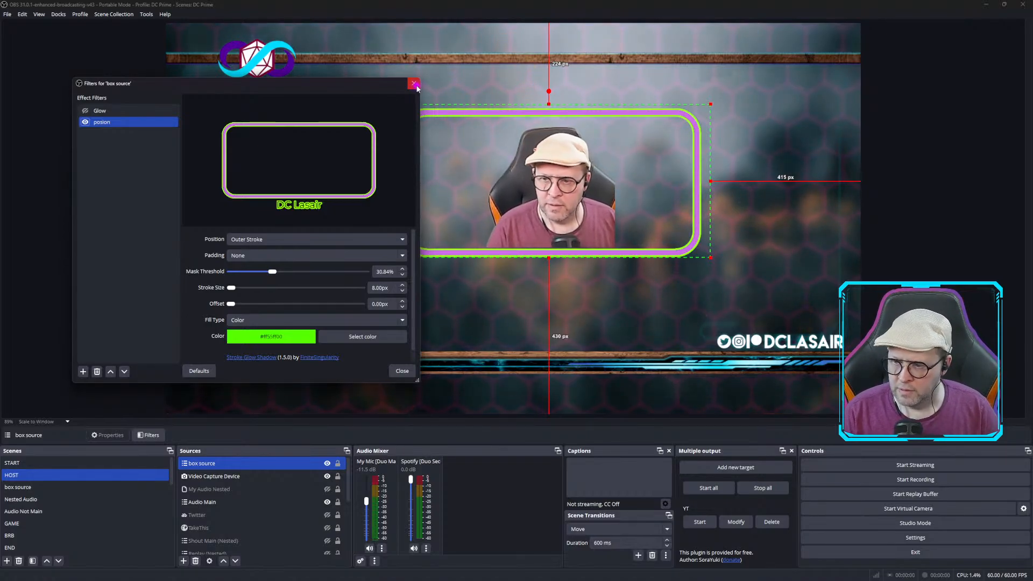
left_click(415, 85)
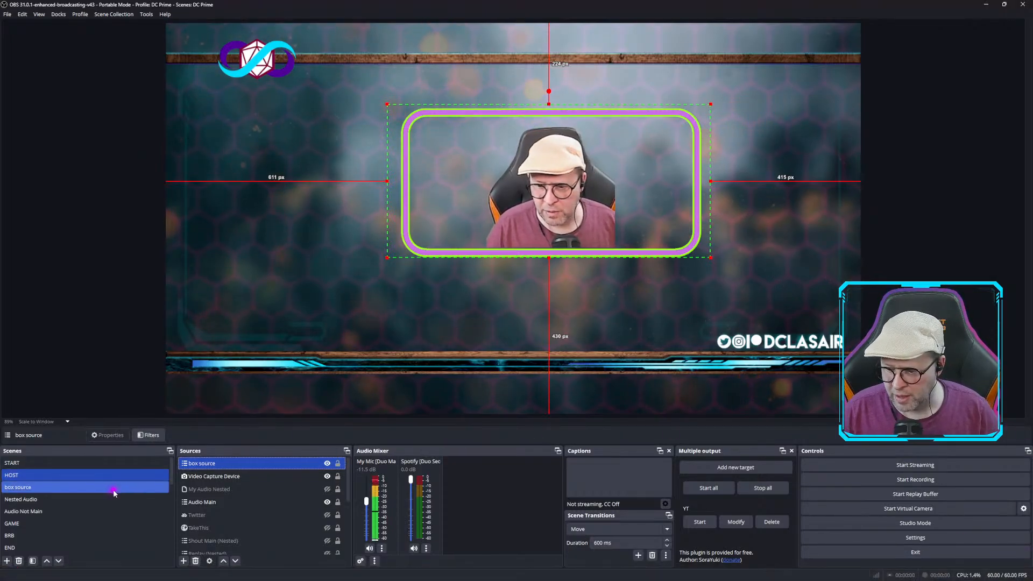
Switch to the BI LINE GRADIENT scene.
scroll(113, 493, "down", 5)
scroll(113, 493, "down", 2)
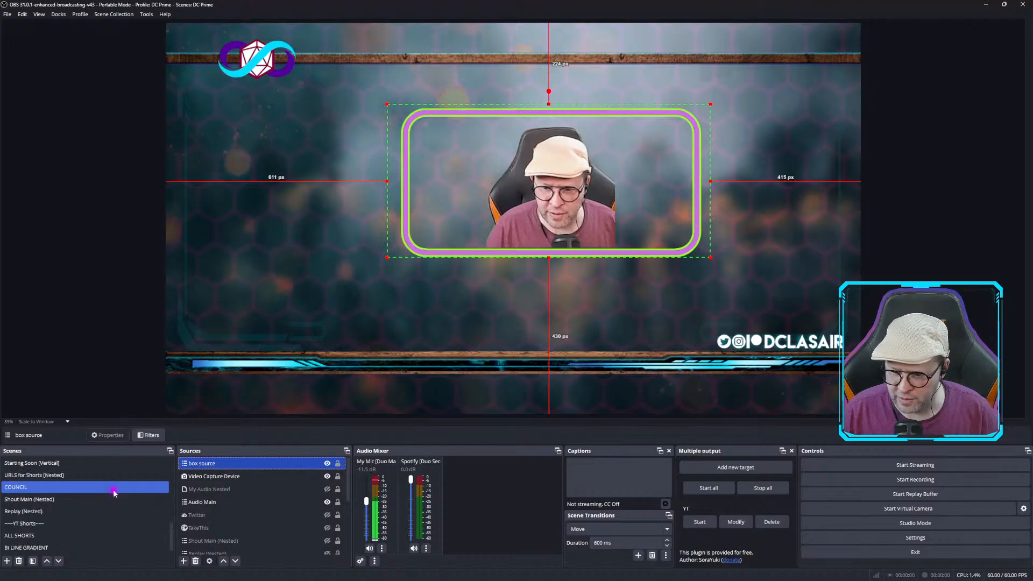
scroll(113, 493, "down", 1)
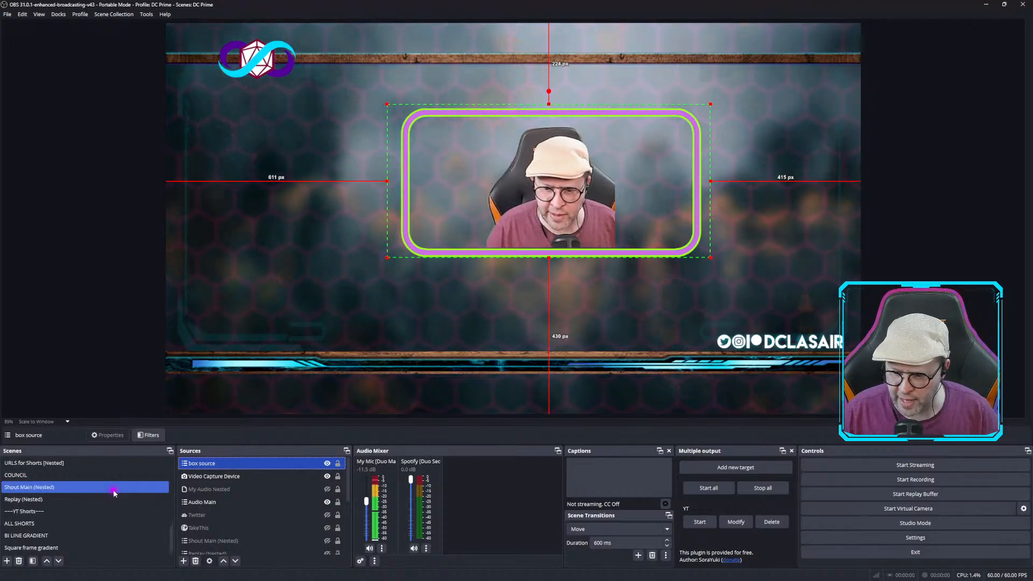
left_click(45, 536)
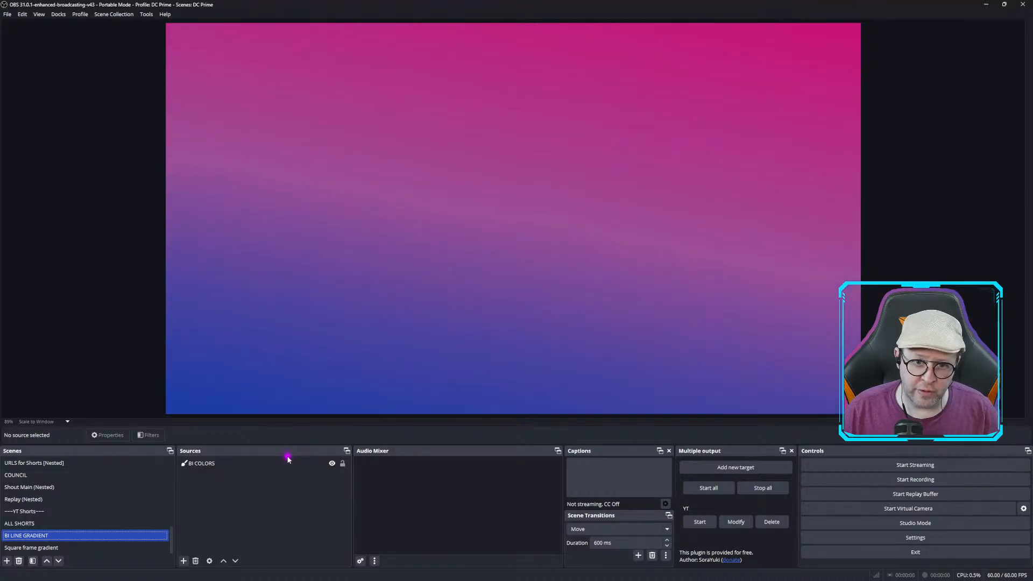
left_click(183, 561)
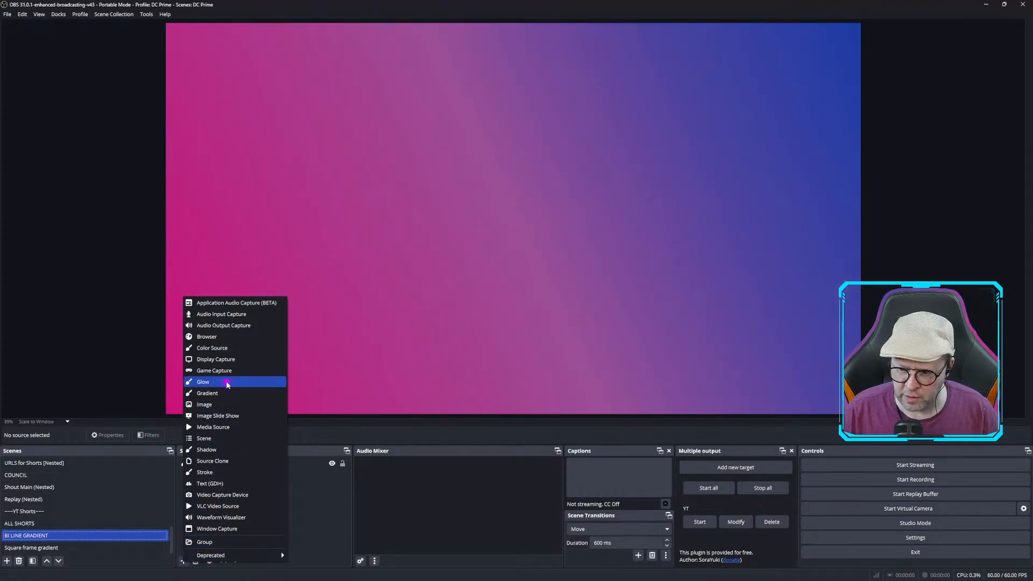
left_click(302, 512)
Open the BI COLORS source's properties and review its gradient settings, then close them.
left_click(216, 463)
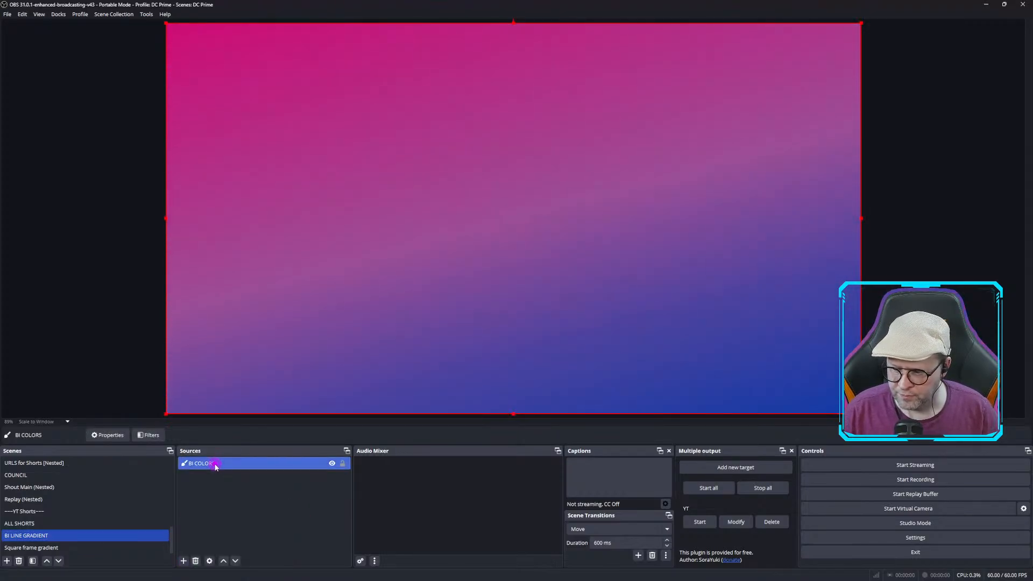
left_click(107, 435)
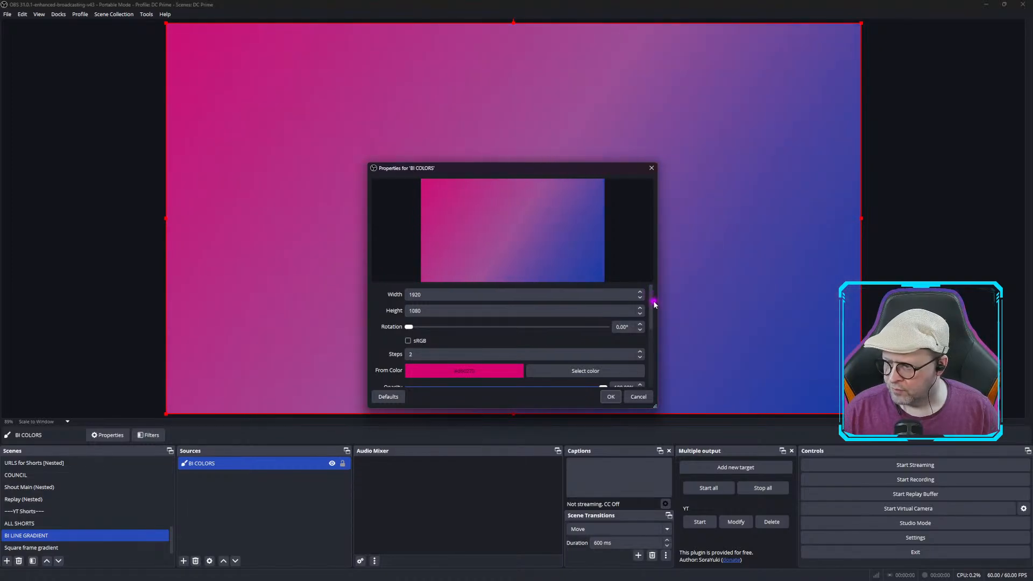
left_click_drag(653, 298, 654, 322)
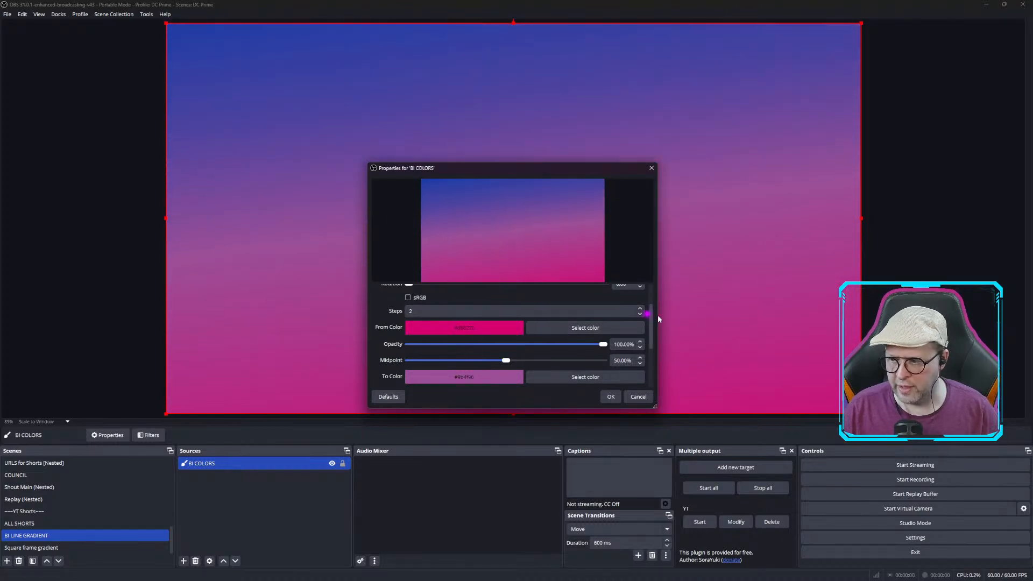
mouse_move(653, 308)
left_mouse_down()
mouse_move(653, 350)
mouse_move(655, 306)
mouse_move(655, 323)
left_mouse_up()
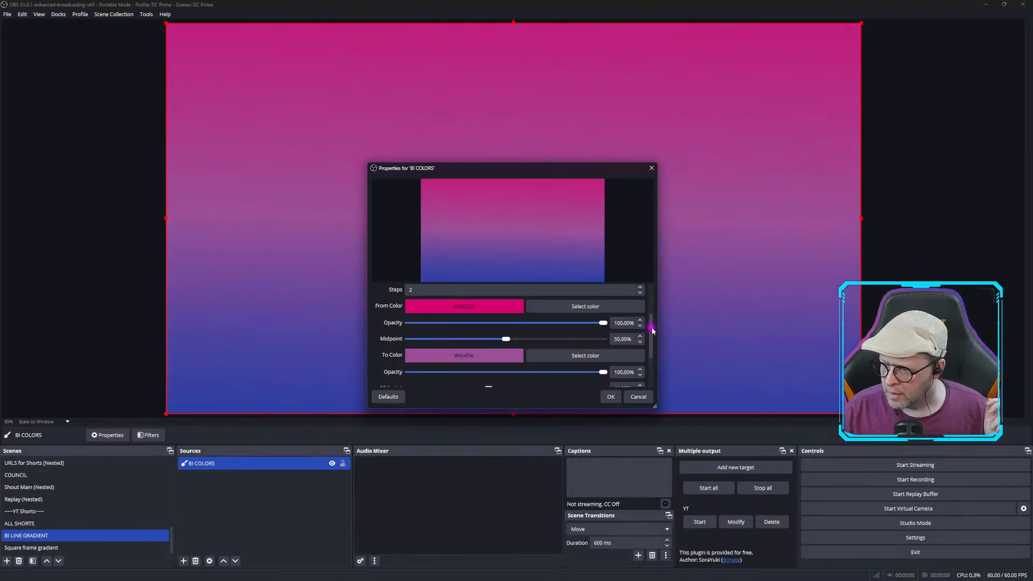
left_click_drag(653, 330, 661, 296)
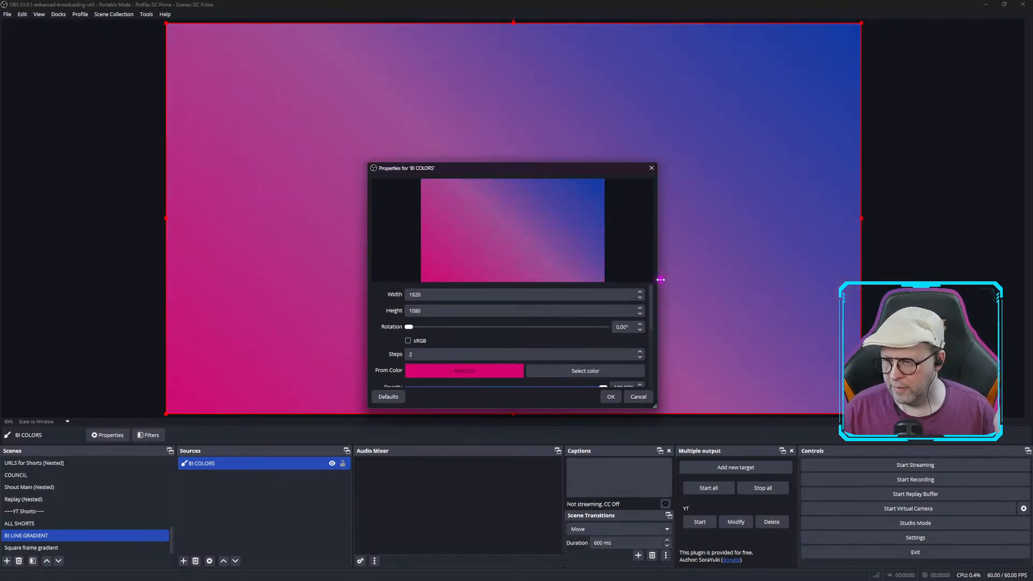
left_click(652, 167)
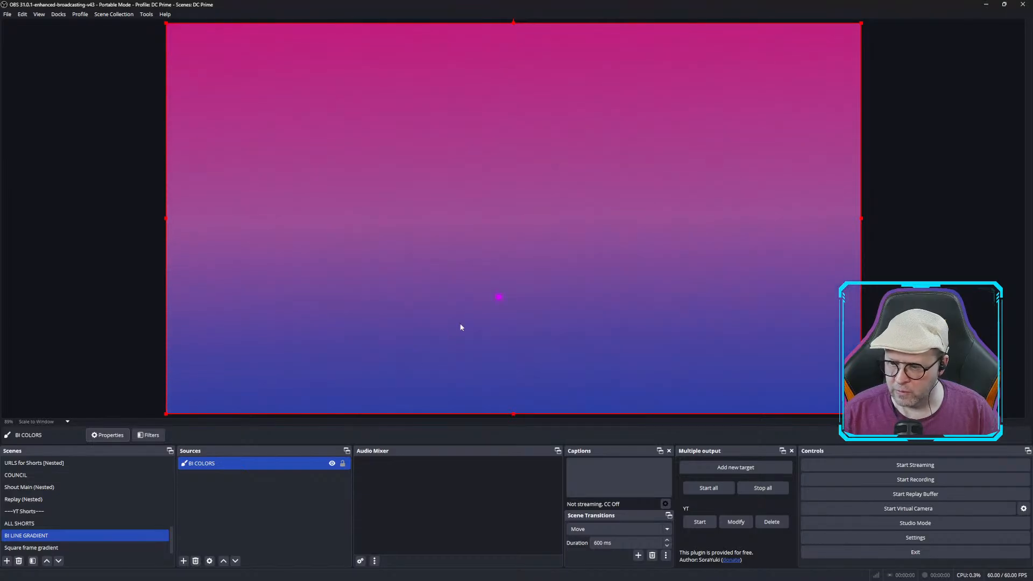
Open the BI COLORS source's filters and examine the user-defined shader's file options and rotation settings.
right_click(219, 466)
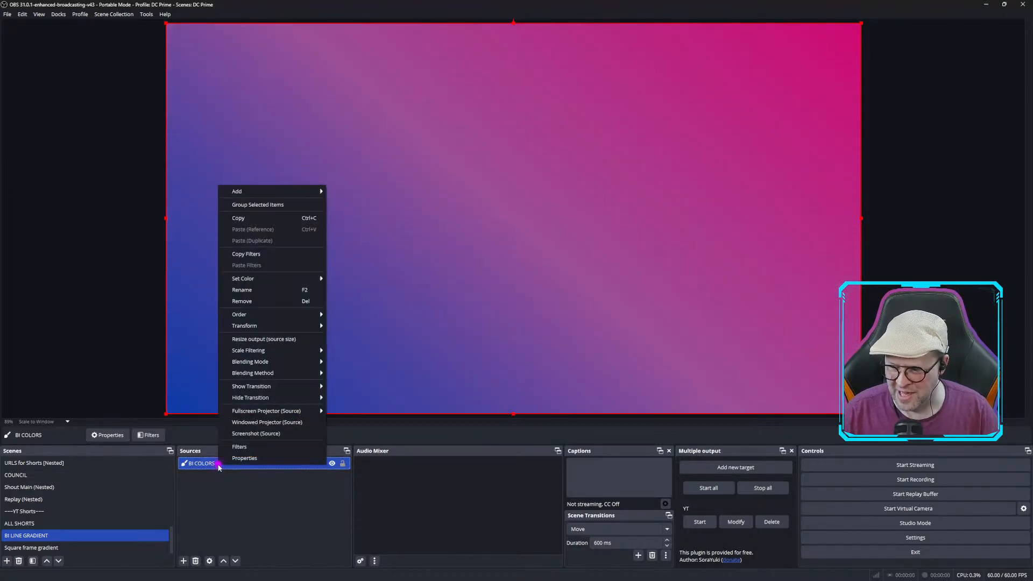
left_click(249, 447)
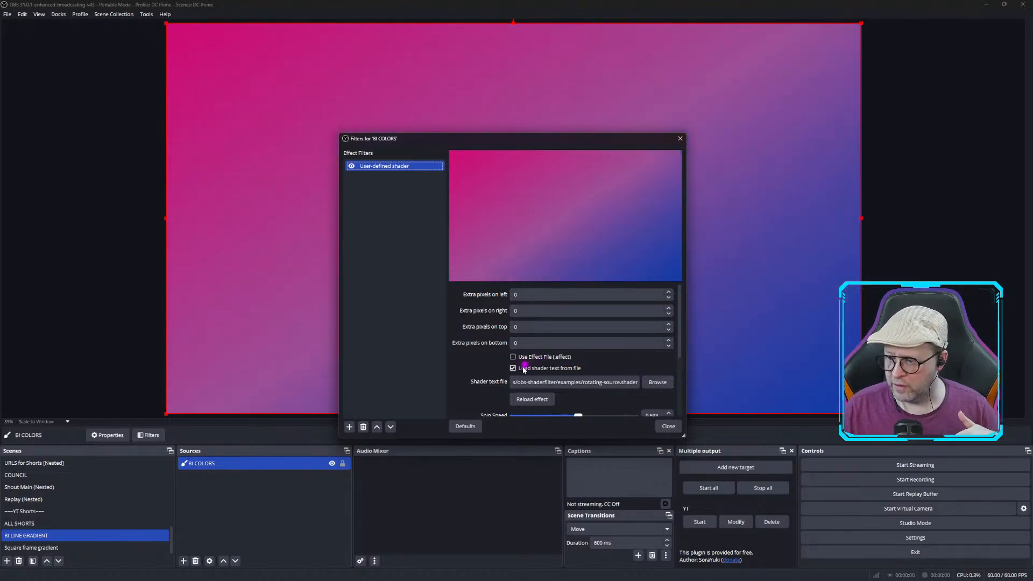
left_click(650, 383)
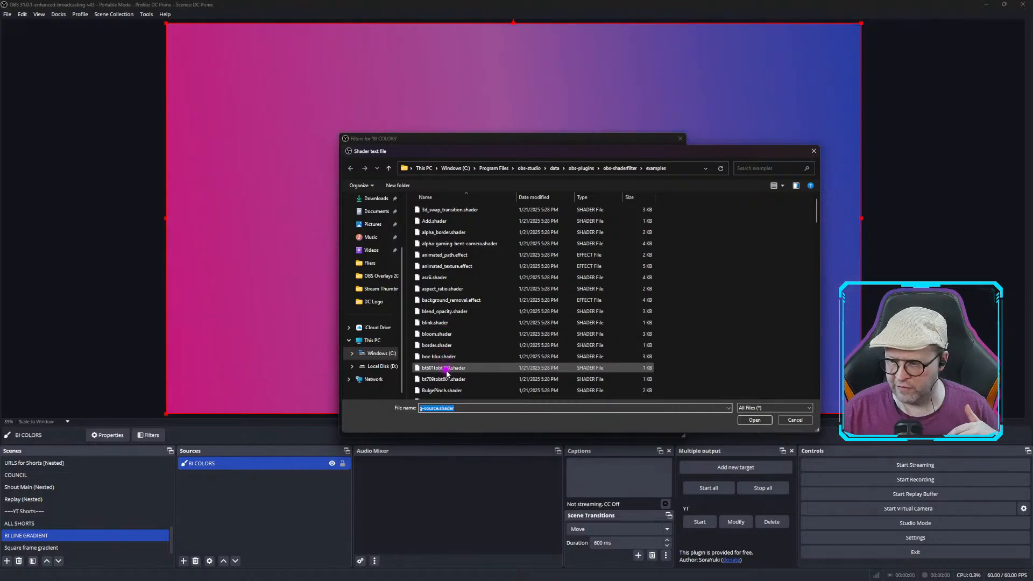
scroll(447, 374, "down", 6)
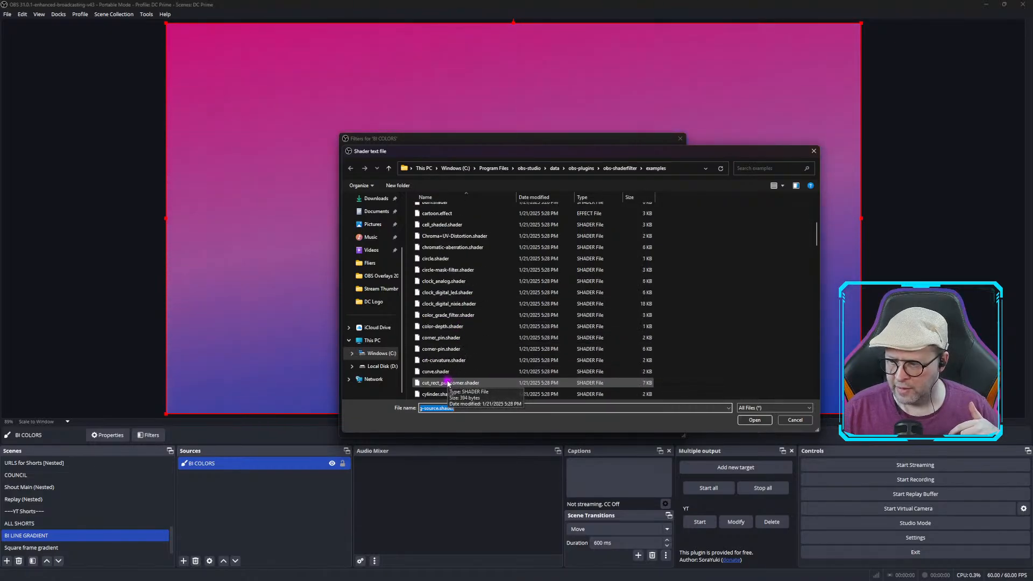
scroll(448, 383, "down", 12)
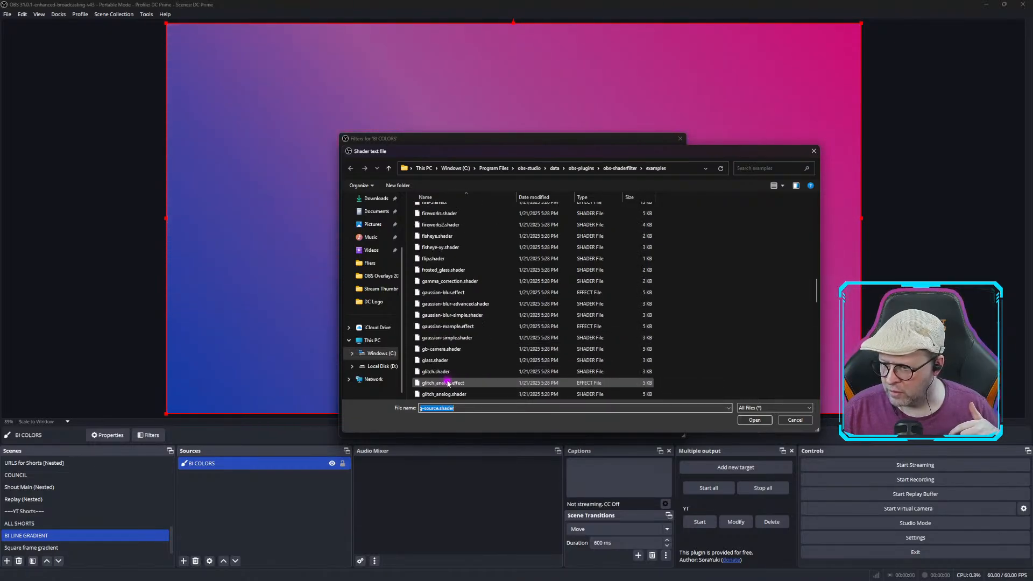
scroll(448, 383, "down", 11)
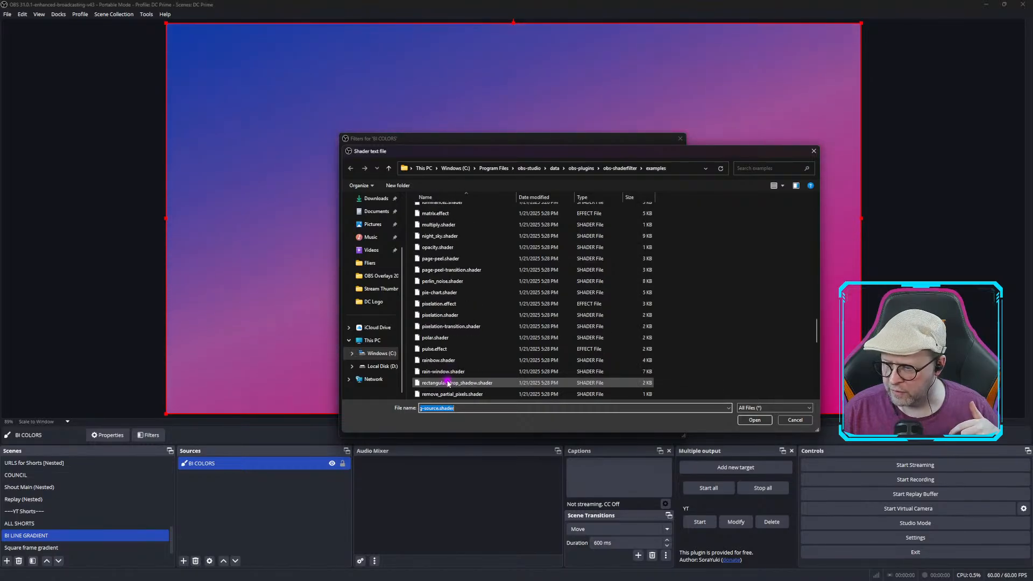
scroll(448, 384, "down", 1)
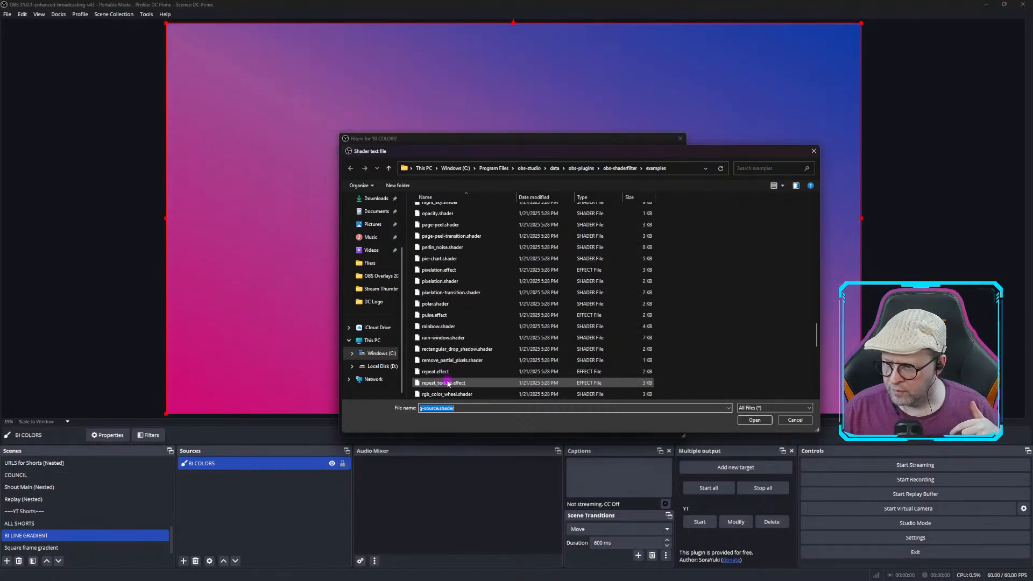
scroll(448, 383, "down", 2)
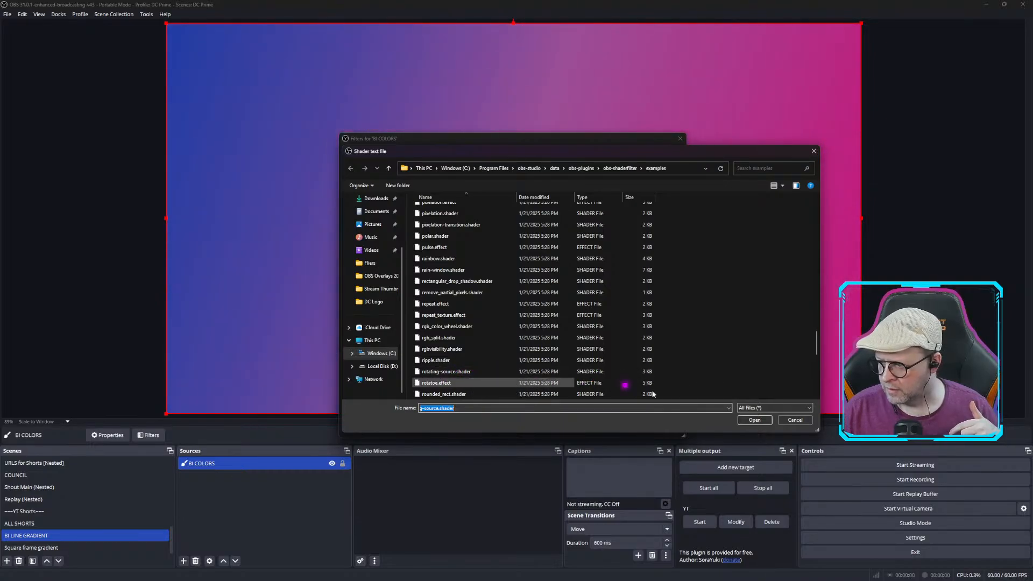
left_click(795, 419)
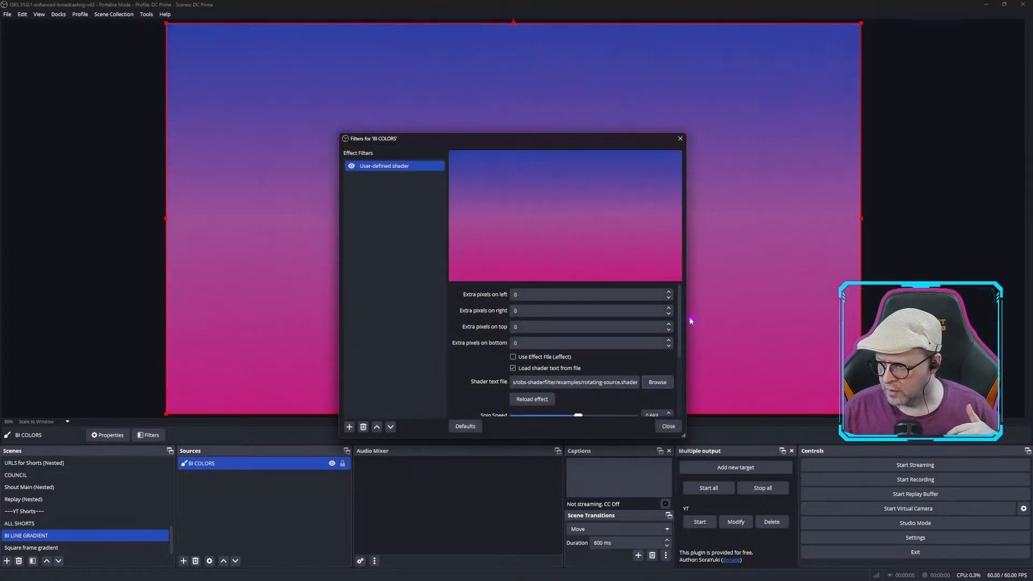
left_click_drag(682, 318, 683, 352)
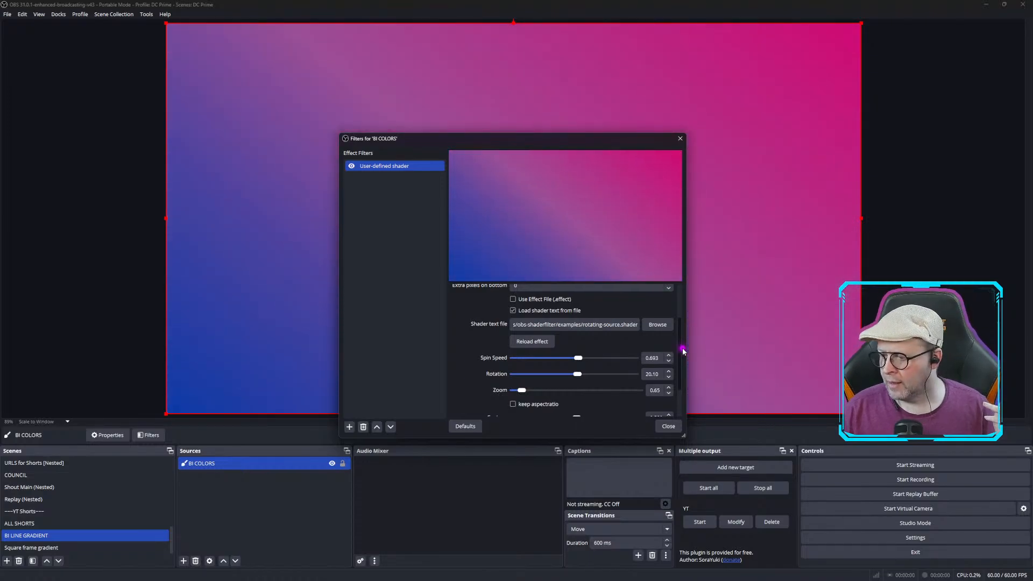
left_click_drag(684, 352, 684, 368)
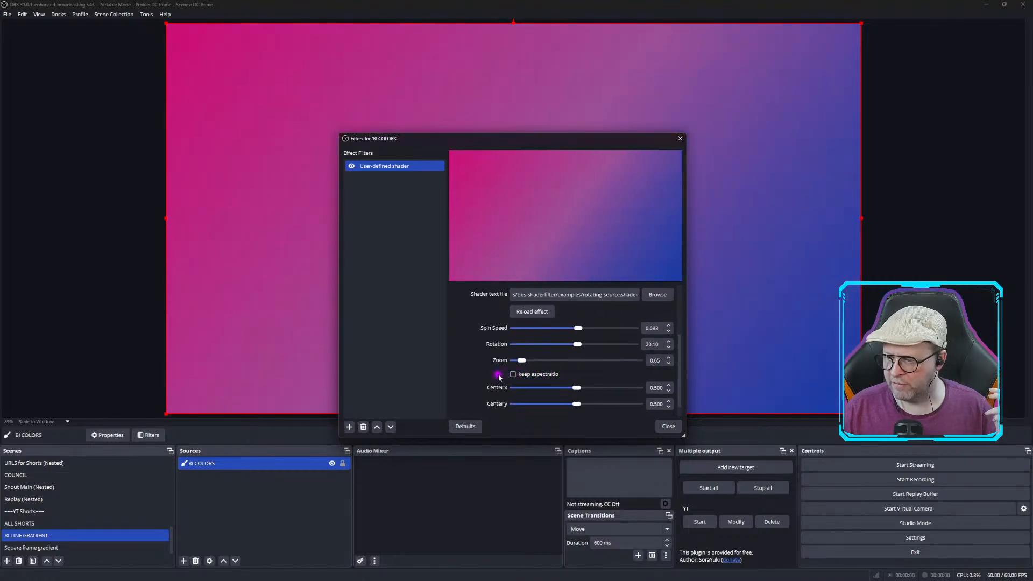
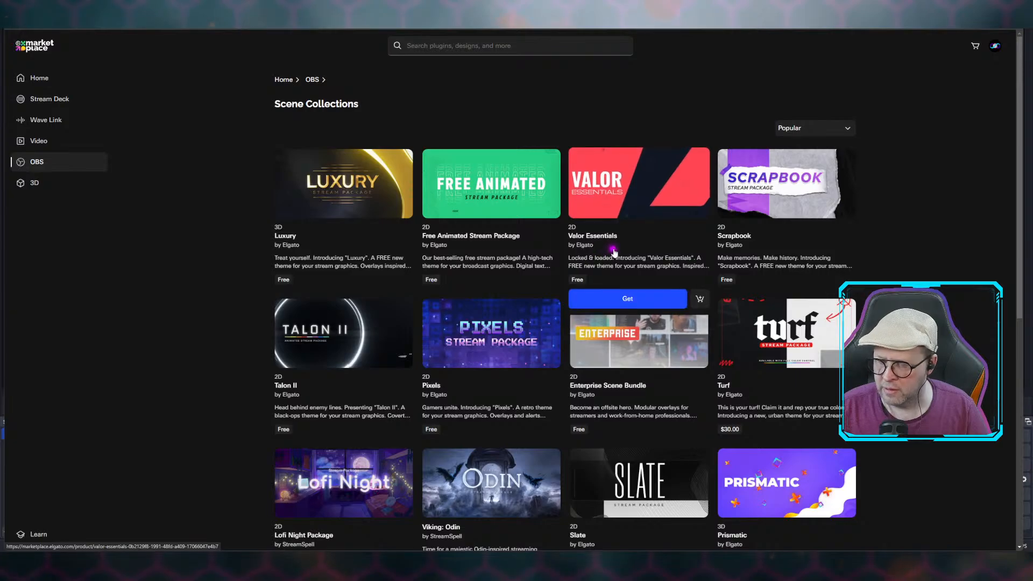
Browse the OBS scene collections listed in the marketplace.
mouse_move(333, 207)
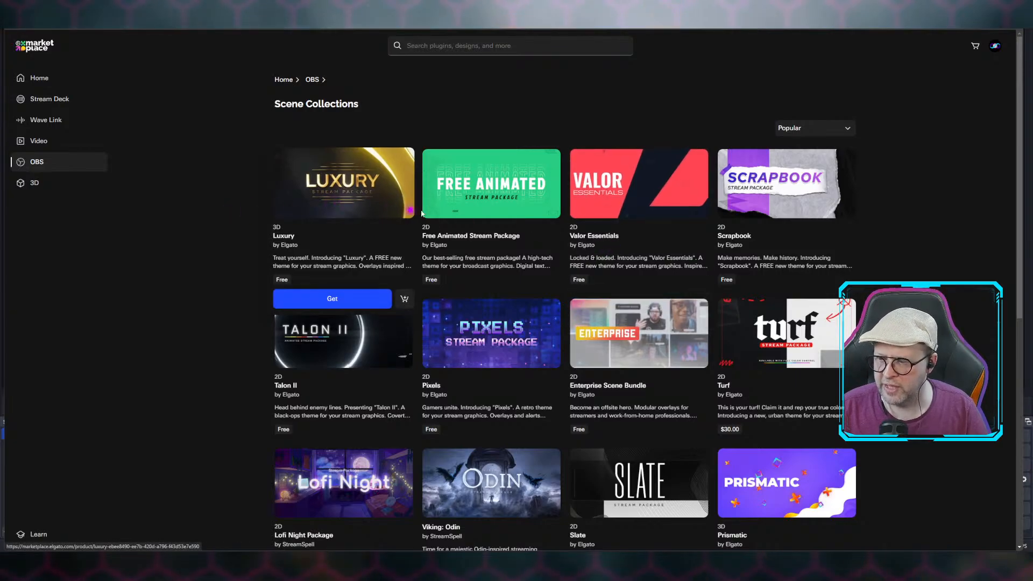
mouse_move(487, 226)
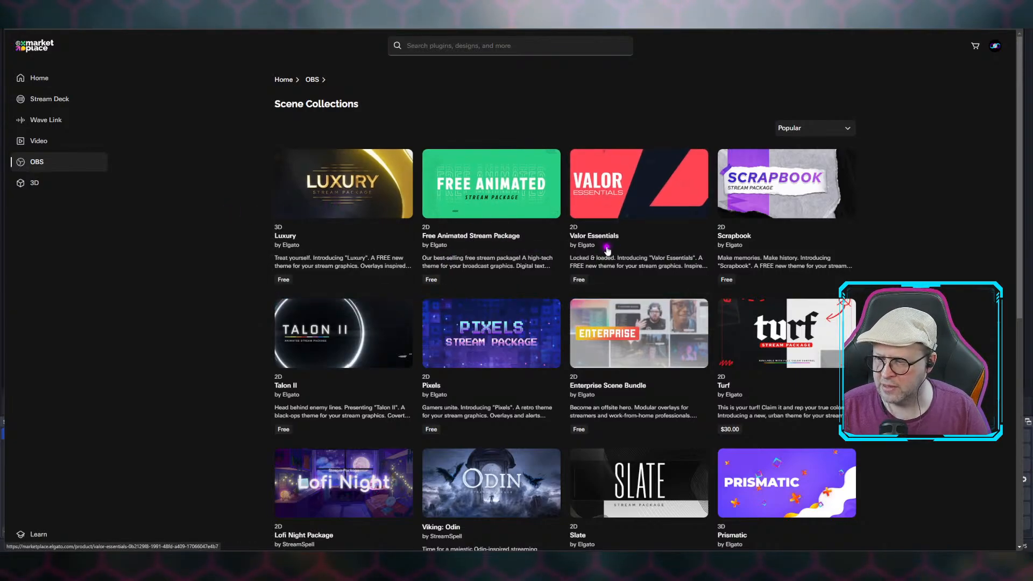
mouse_move(607, 251)
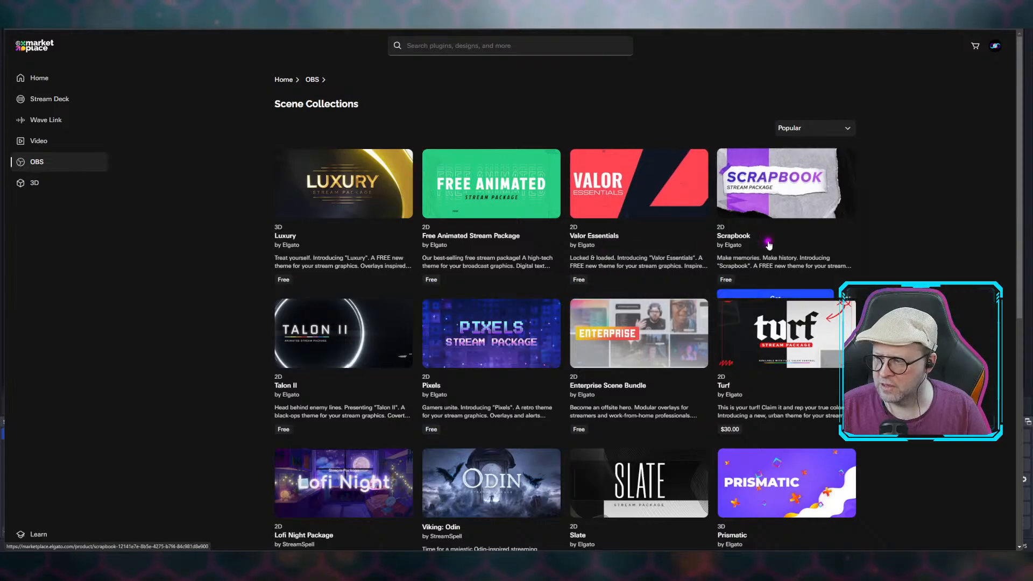
mouse_move(770, 245)
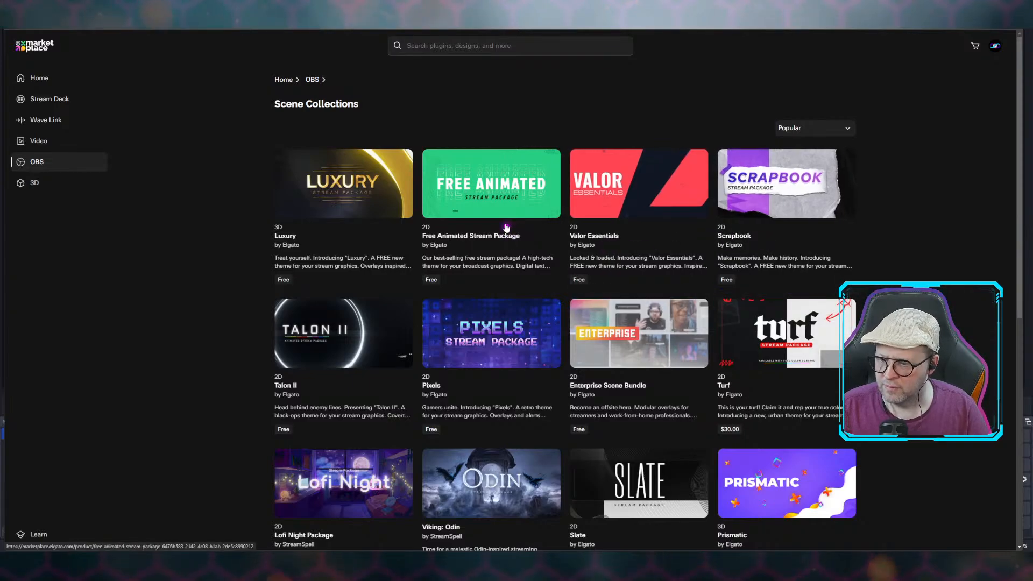
mouse_move(499, 289)
scroll(500, 289, "down", 3)
scroll(499, 207, "down", 3)
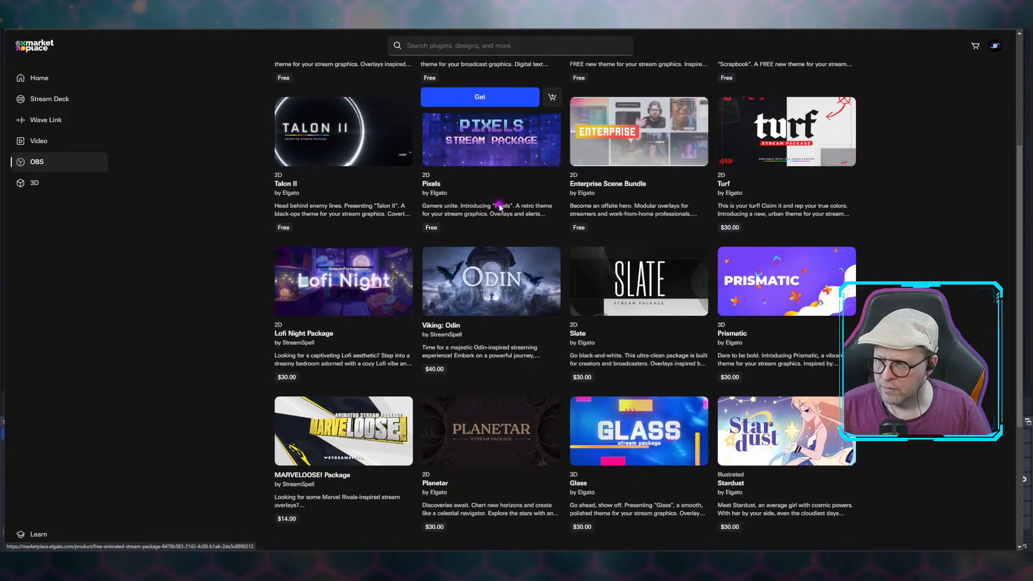
scroll(500, 207, "down", 2)
mouse_move(616, 149)
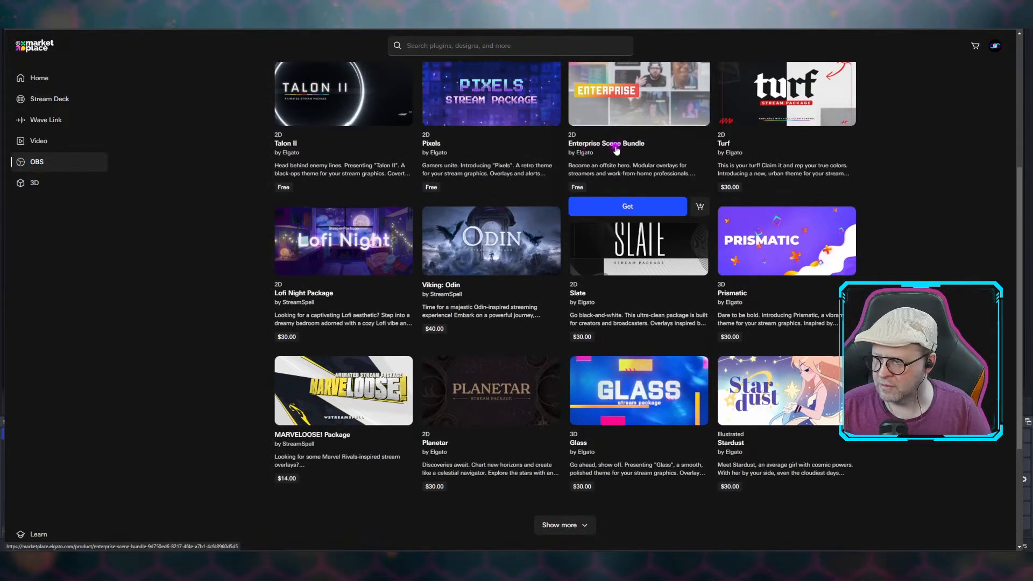
mouse_move(614, 345)
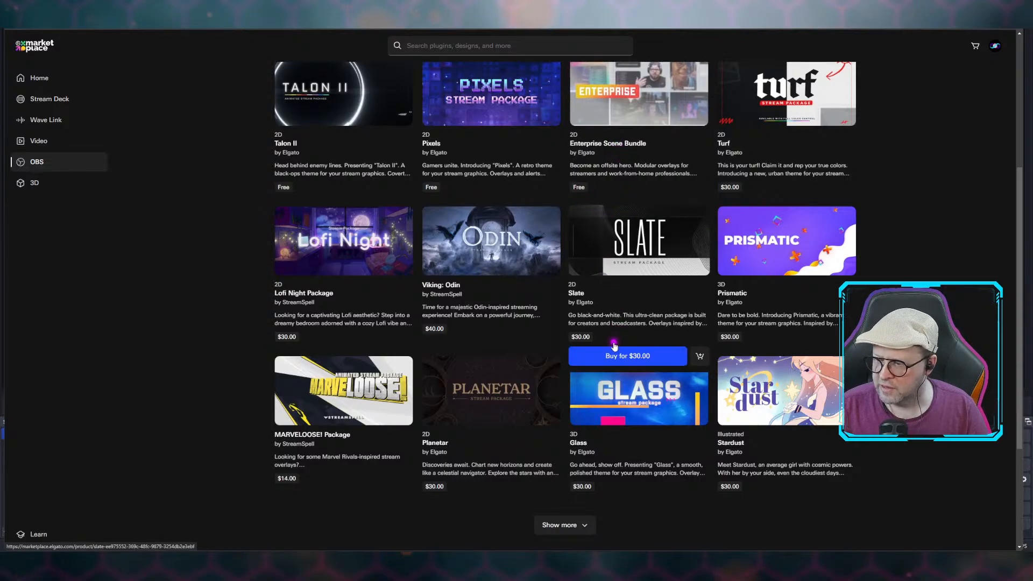
Open the Enterprise Scene Bundle product page and page through its gallery images.
left_click(615, 145)
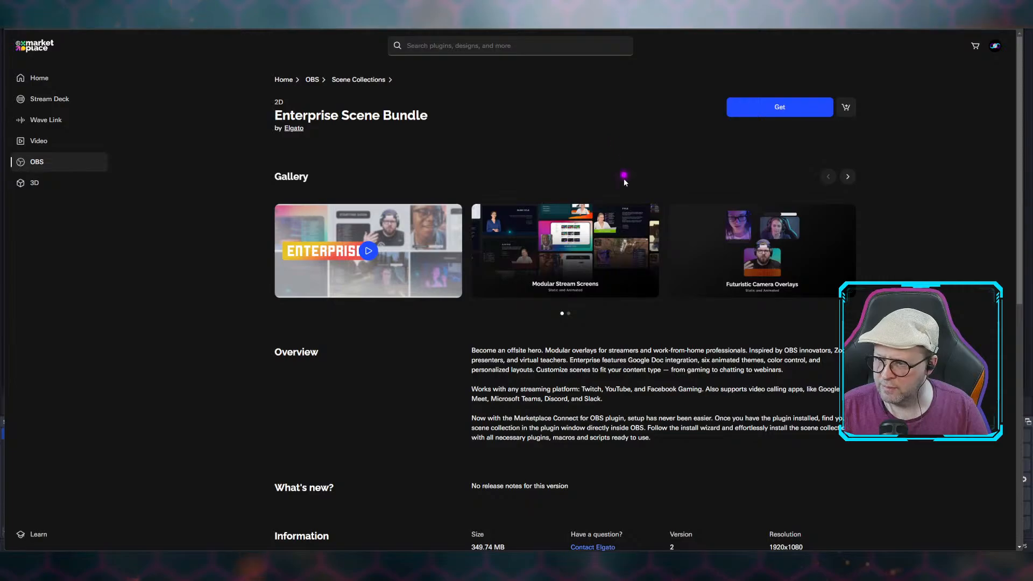
left_click(573, 263)
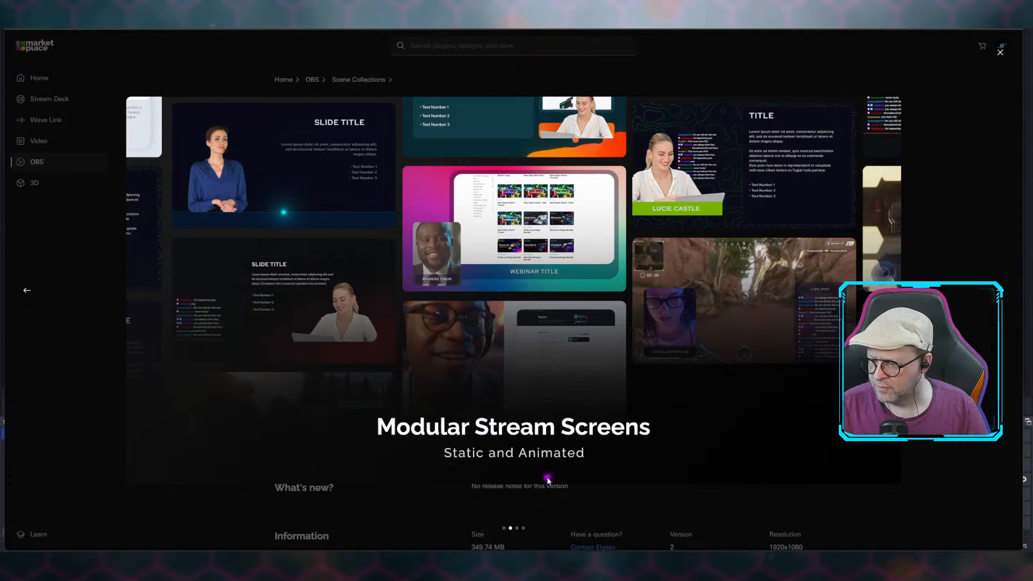
left_click(1003, 292)
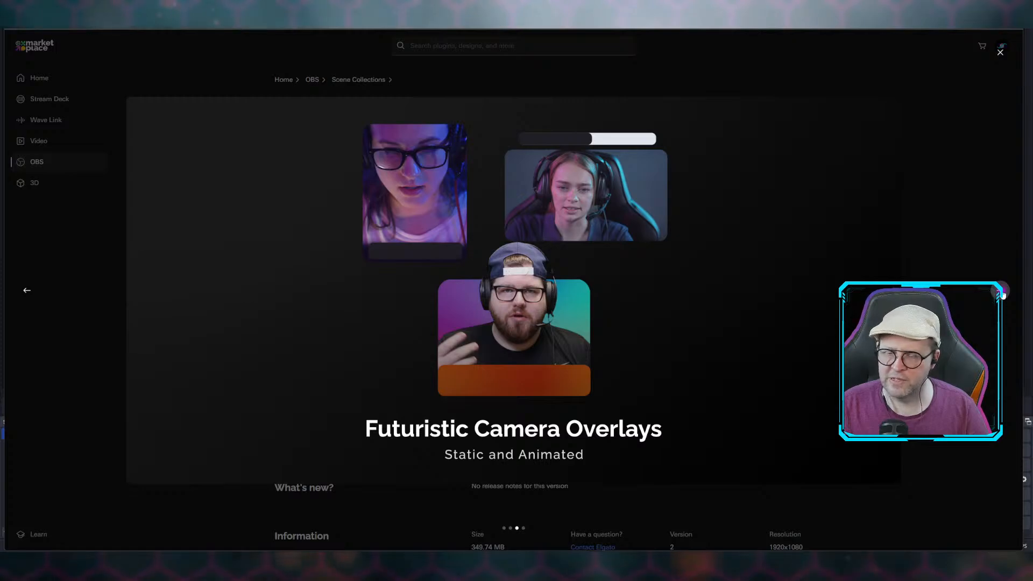
left_click(1002, 291)
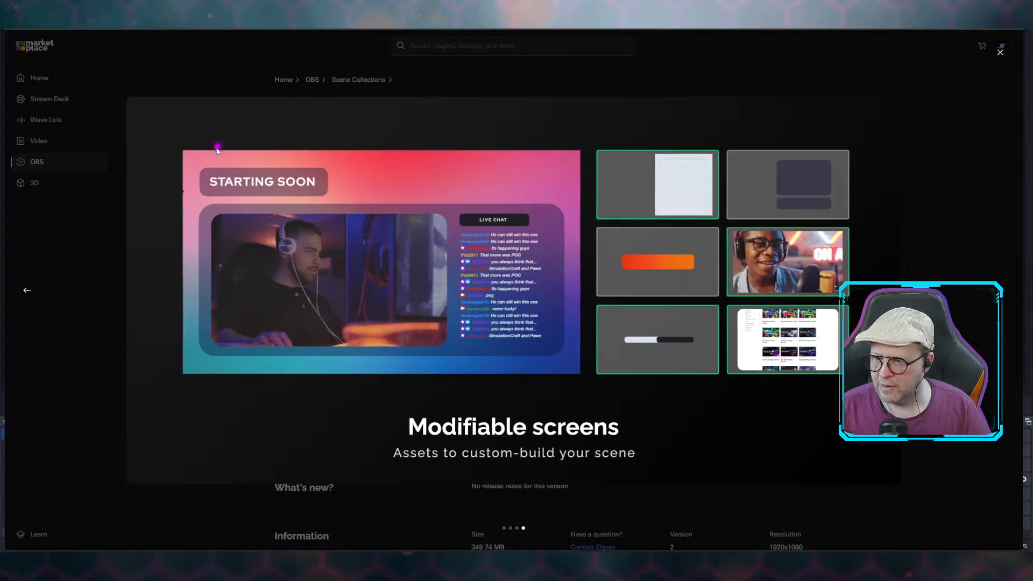
left_click(1003, 54)
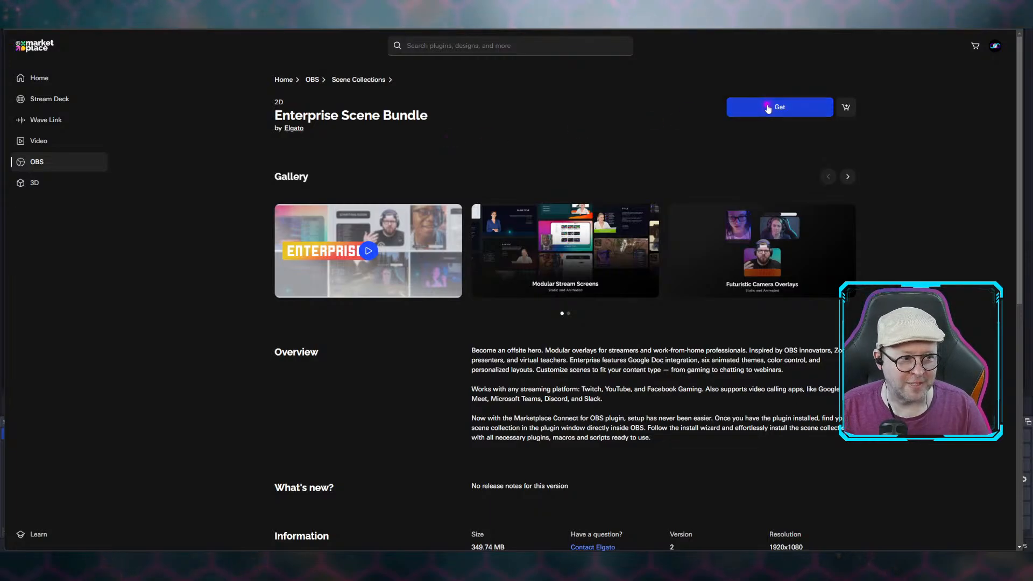
Get the Enterprise Scene Bundle and open it in the Marketplace Connect loader for OBS Studio.
left_click(767, 108)
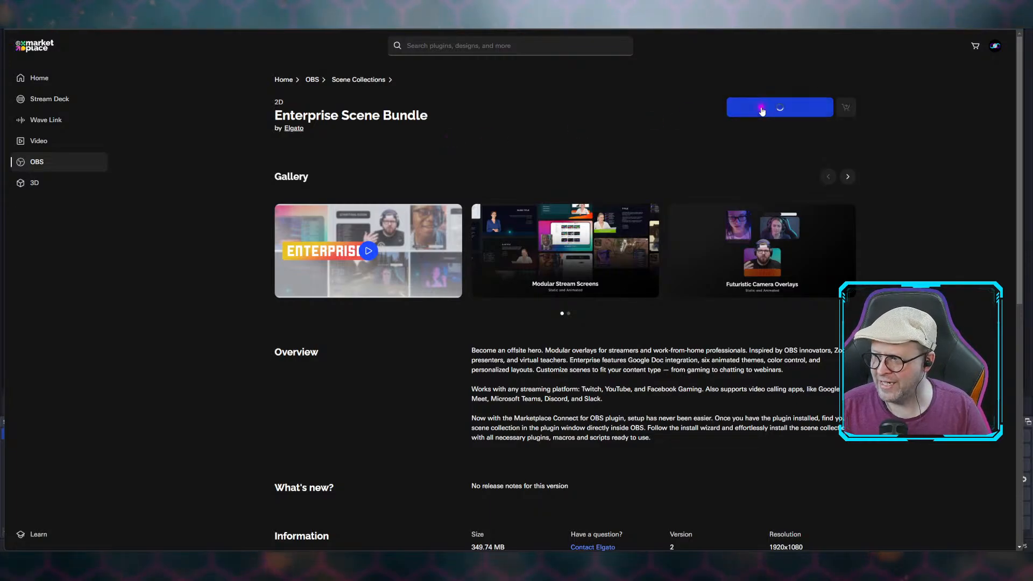
left_click(762, 109)
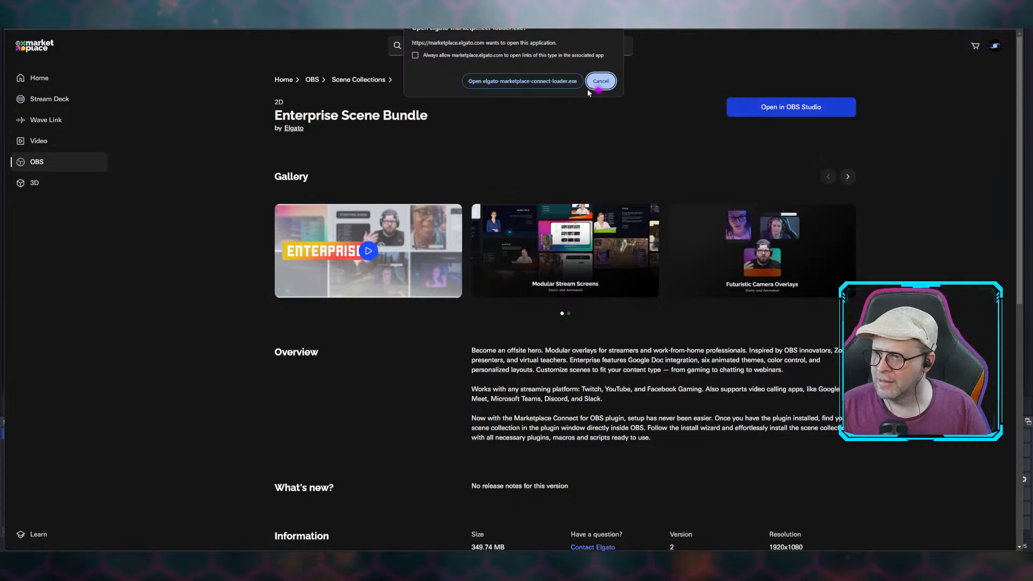
left_click(503, 84)
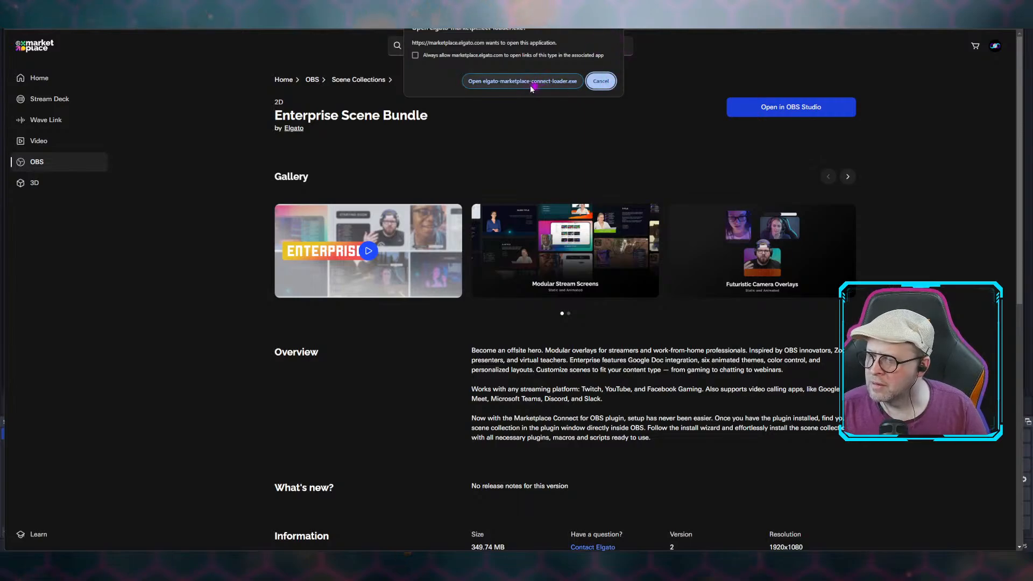
left_click(601, 81)
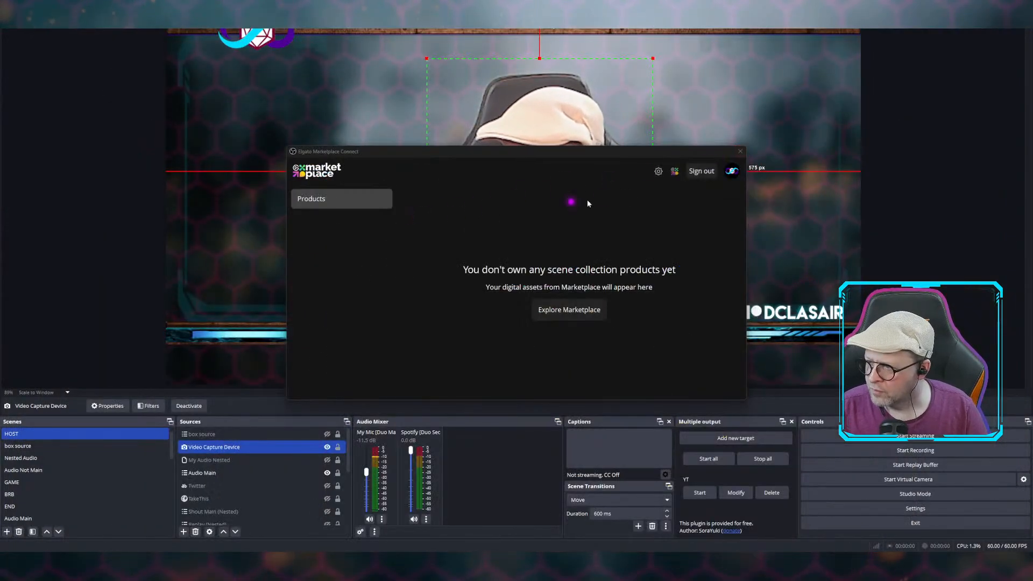
Close and reopen the Elgato Marketplace Connect window inside OBS to list the new product.
left_click(740, 152)
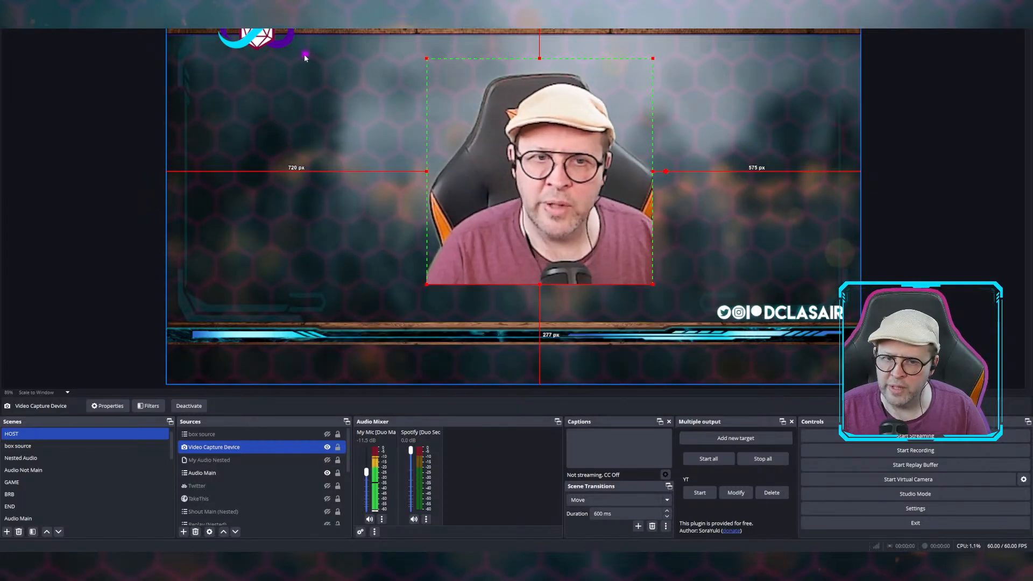
left_click(147, 4)
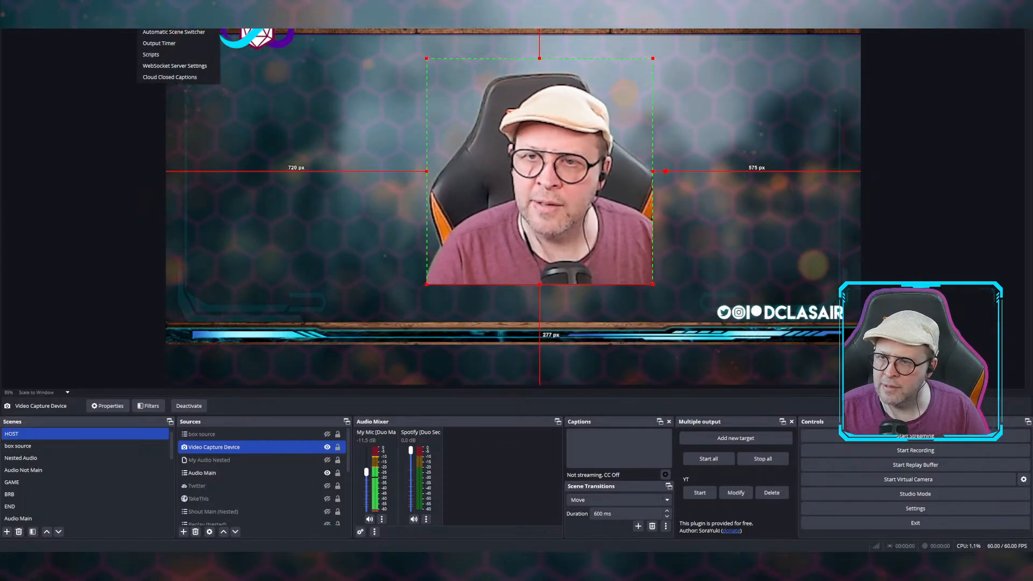
left_click(174, 30)
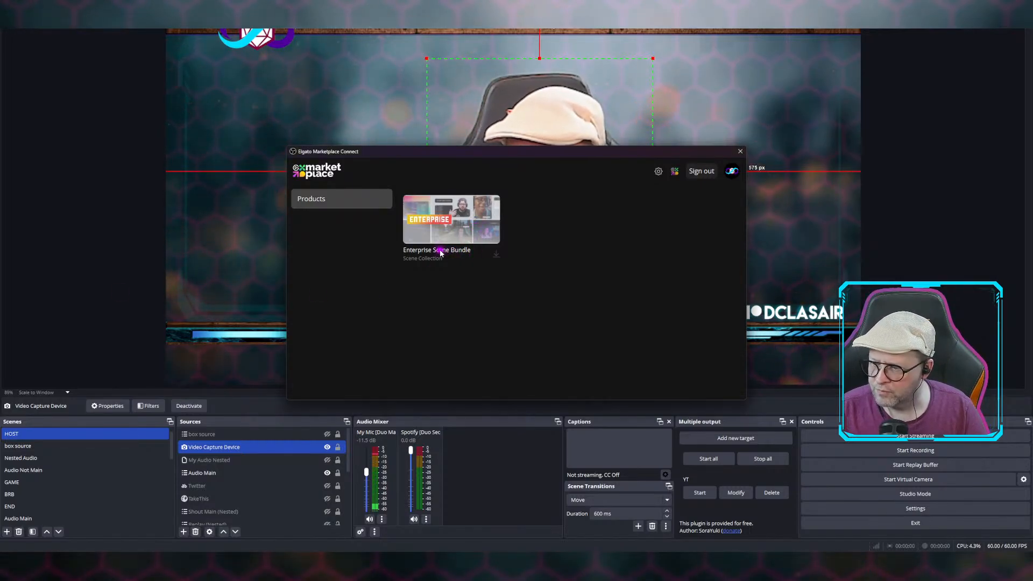
Start installing the Enterprise Scene Bundle and open the download page for the required Advanced Masks plugin.
left_click(496, 257)
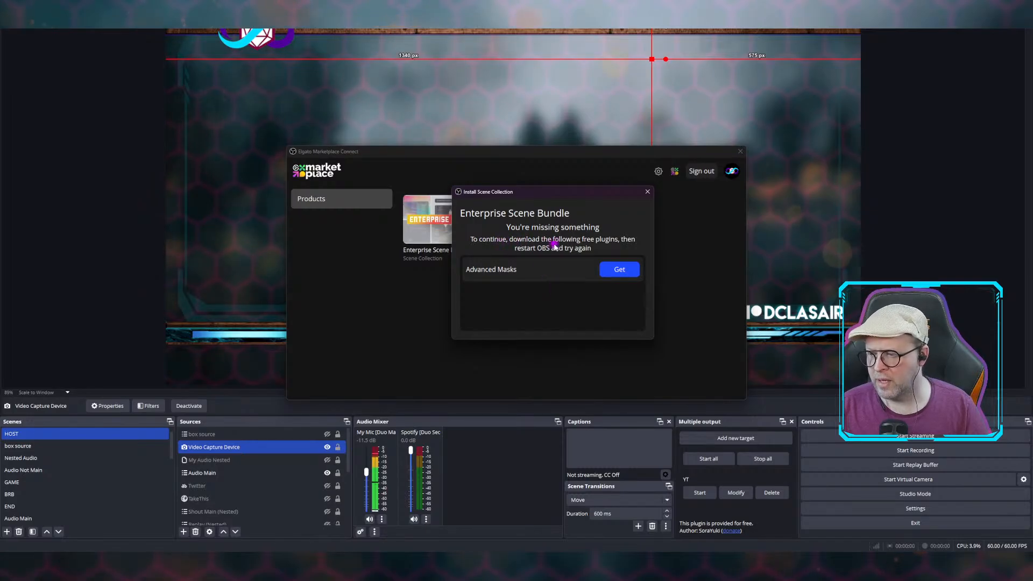
left_click(620, 270)
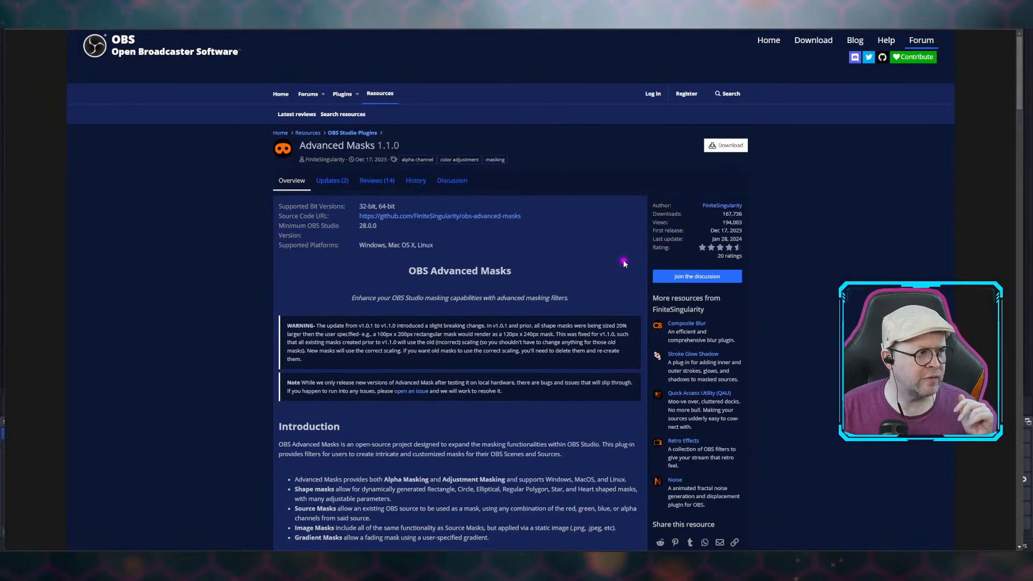
Download the obs-advanced-masks-v1.1.0-windows.zip file of Advanced Masks.
left_click(736, 146)
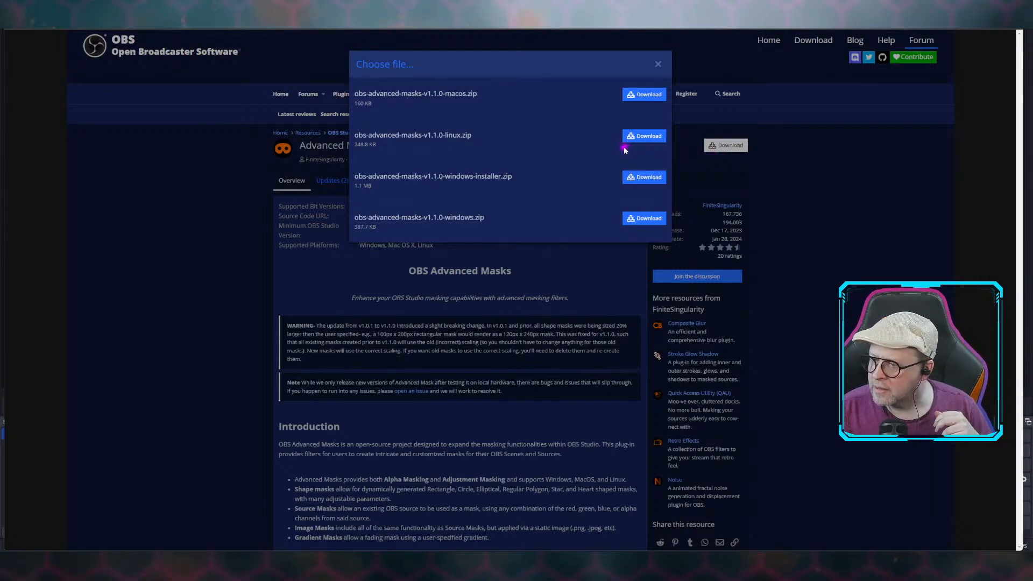
left_click(647, 221)
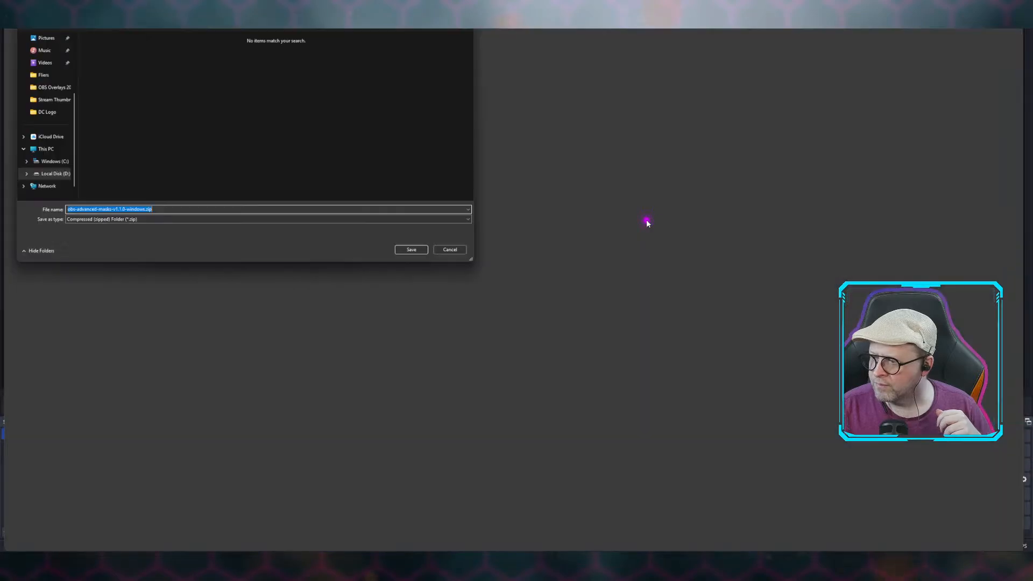
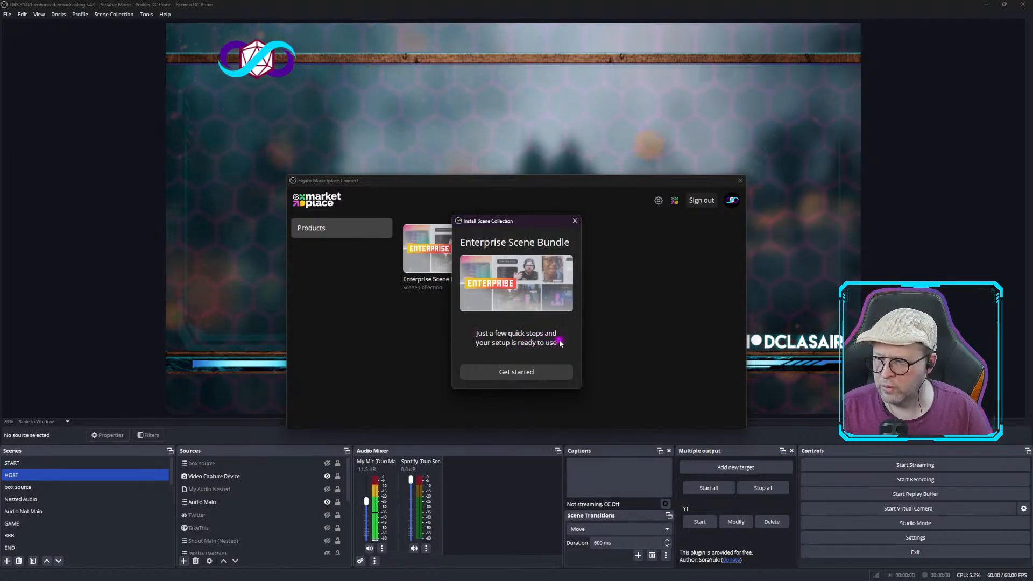
Start the scene collection setup and name the new collection "Enterpisey Test".
left_click(517, 372)
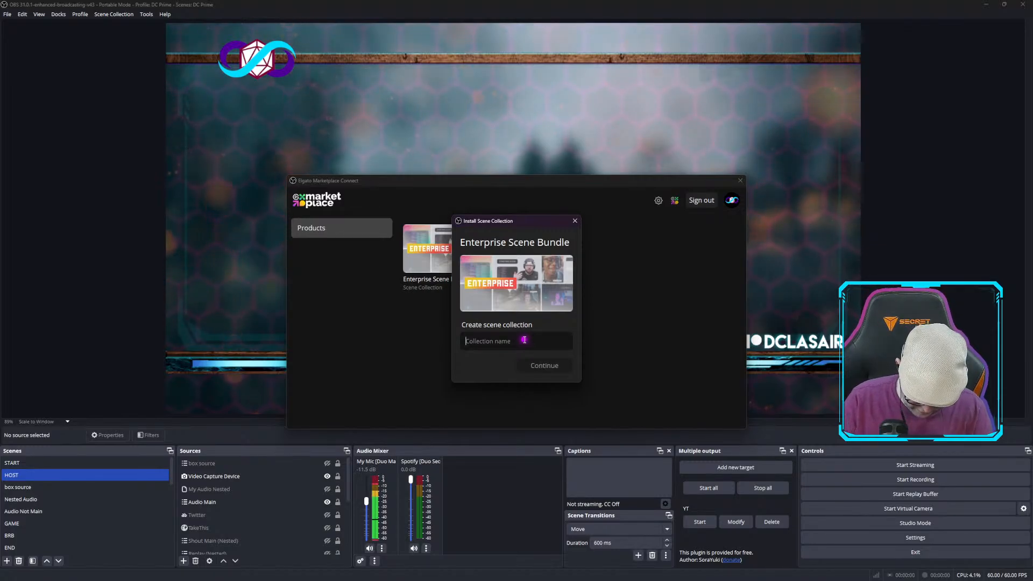
type("Enterpisey")
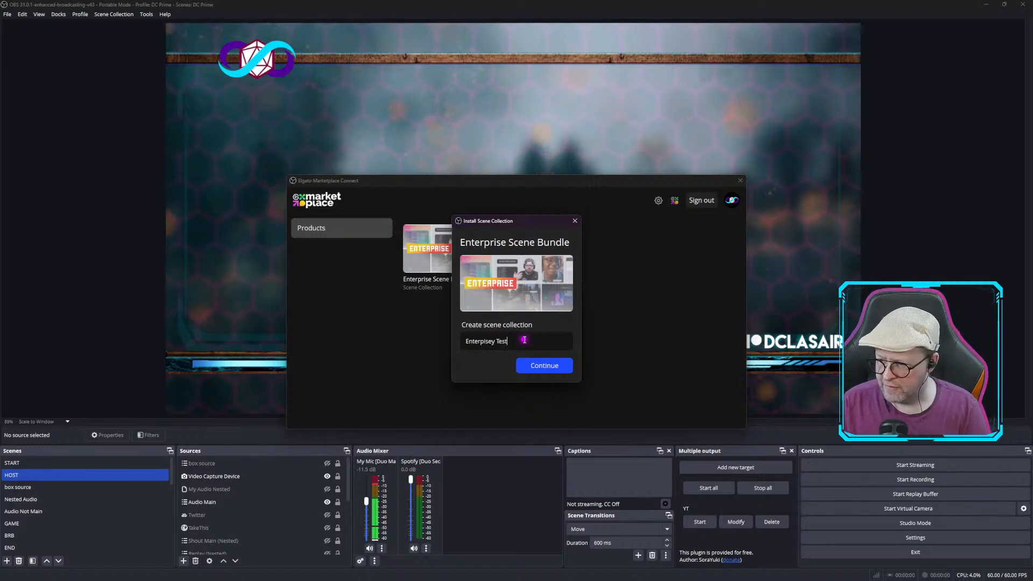
type(" Test")
left_click(541, 371)
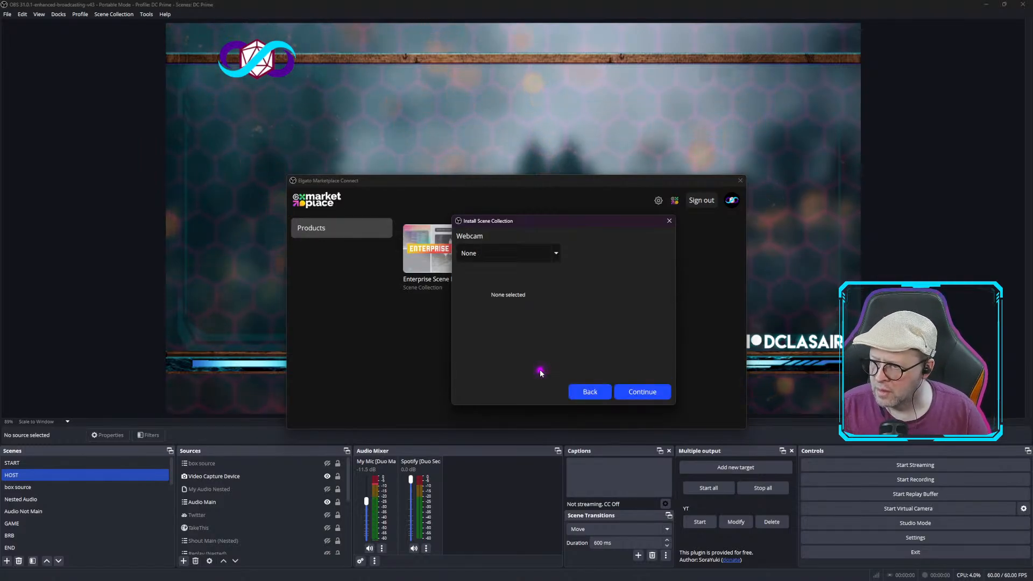
Choose Logitech StreamCam as the webcam for the scene collection and continue.
left_click(559, 253)
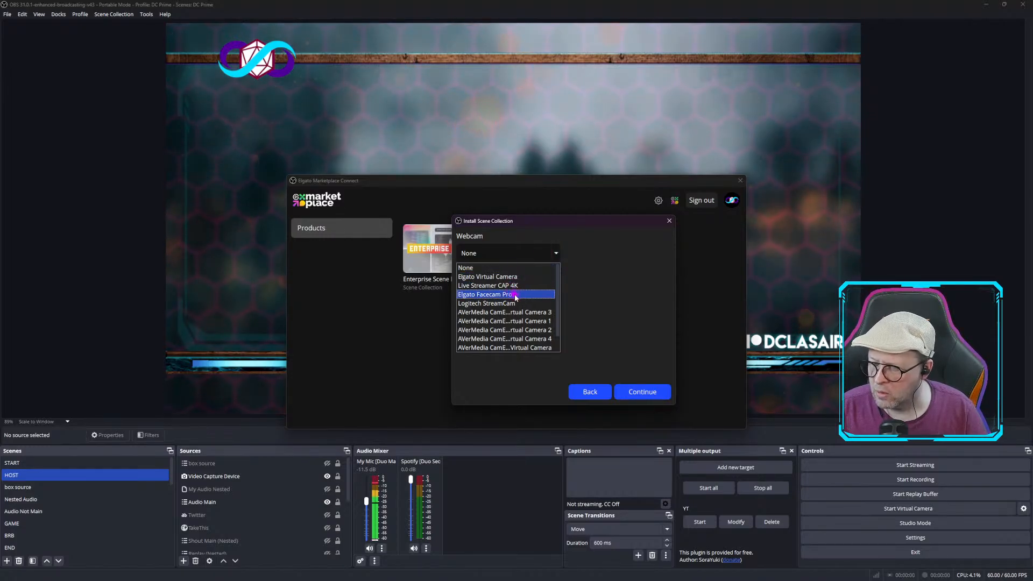
scroll(515, 297, "down", 1)
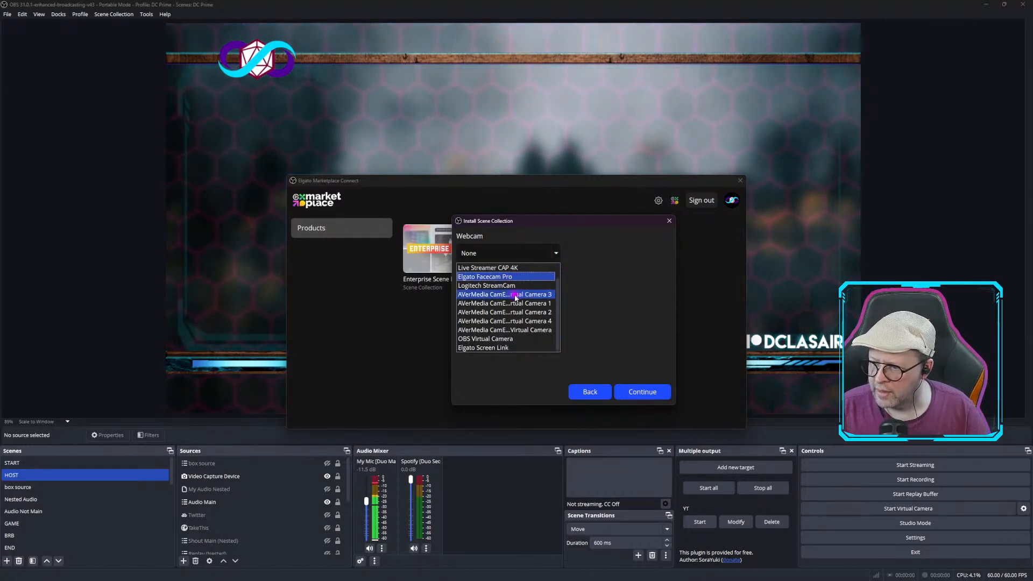
left_click(513, 339)
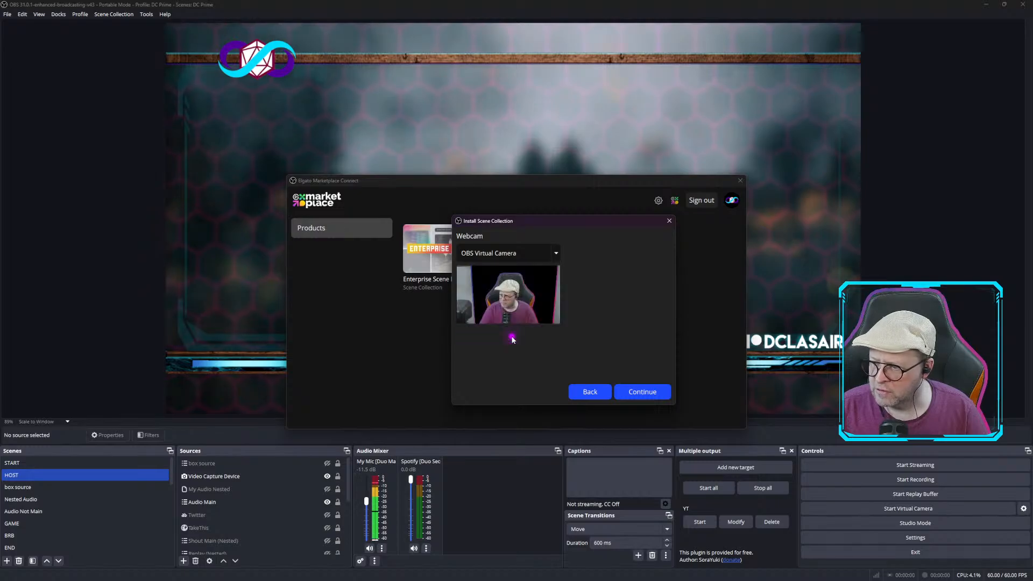
left_click(559, 254)
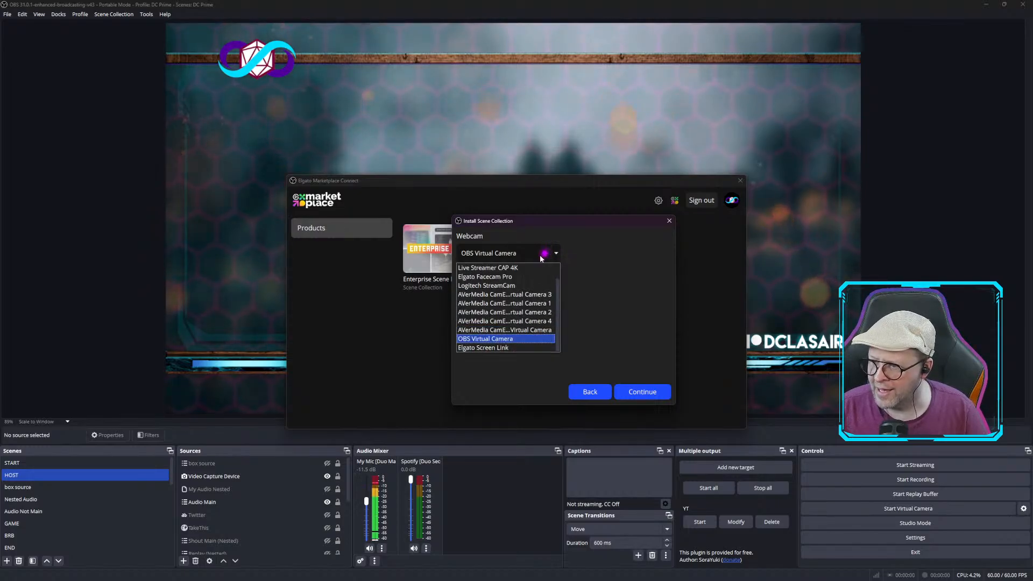
left_click(513, 286)
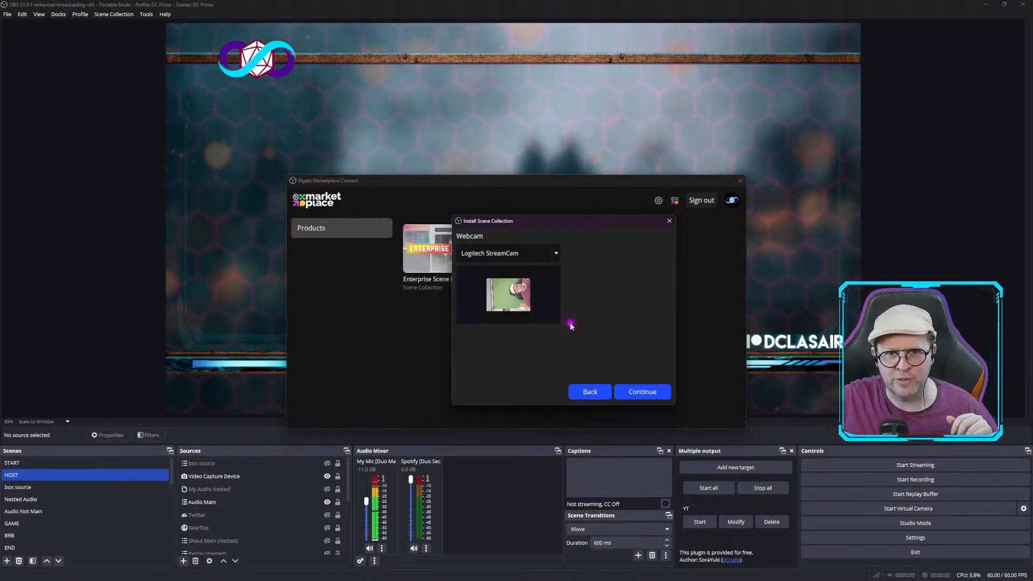
left_click(633, 391)
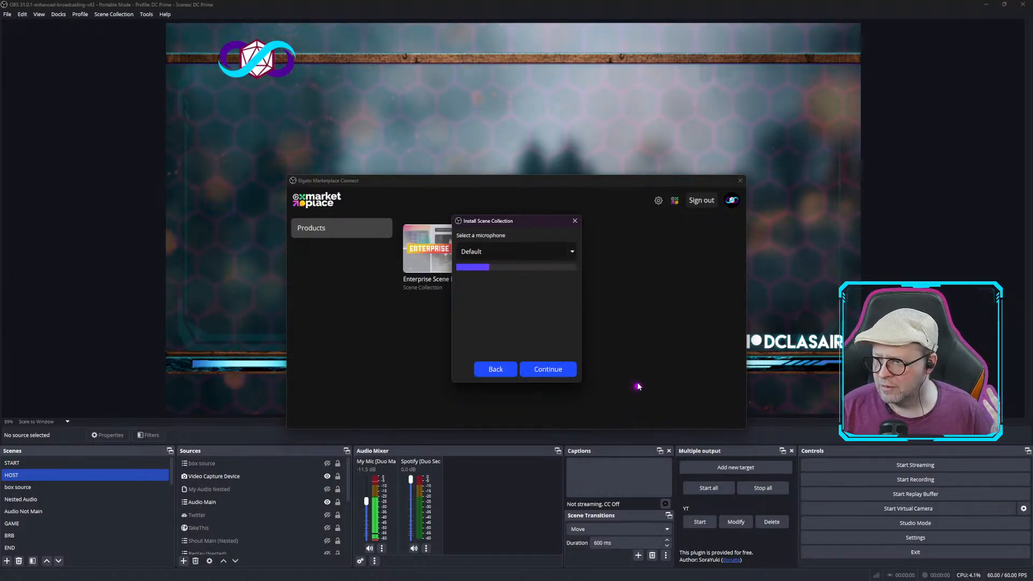
Select the RODECaster Main Multitrack microphone to finish installing the scene collection.
left_click(563, 253)
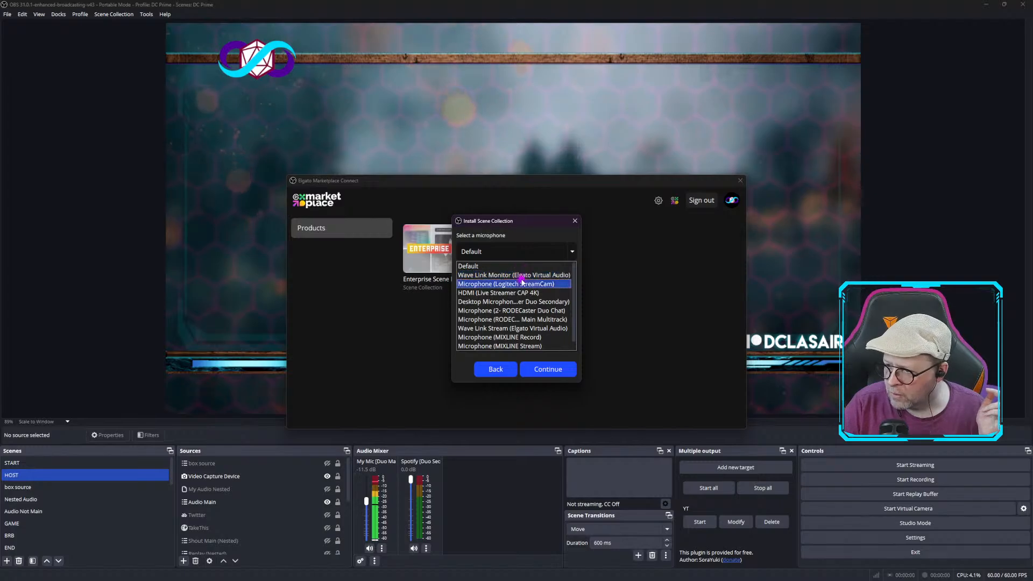
left_click(517, 320)
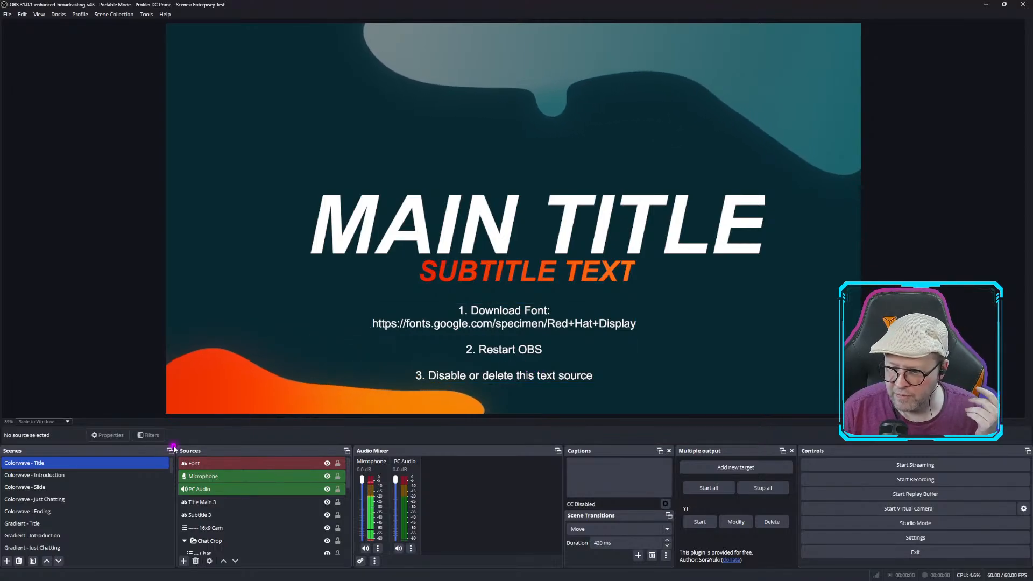
Browse the installed scene list and inspect the Colorwave - Slide scene with its webcam source.
scroll(79, 488, "down", 10)
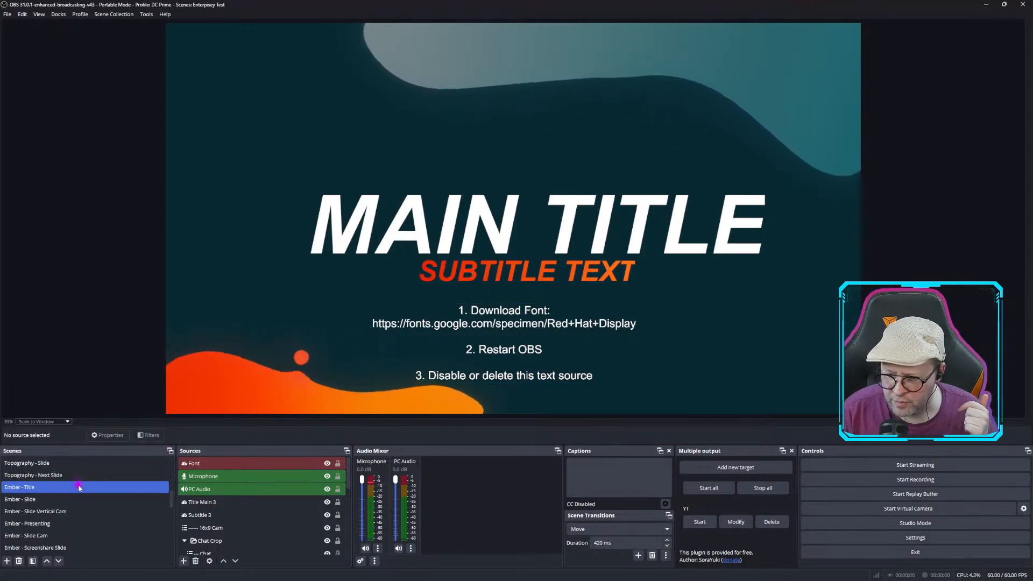
scroll(80, 488, "down", 3)
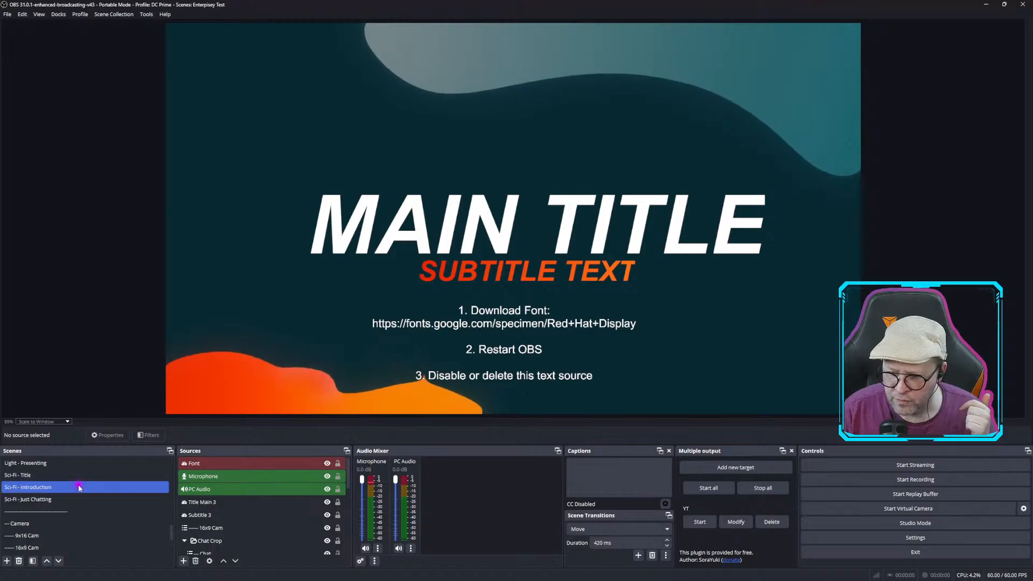
scroll(80, 488, "down", 2)
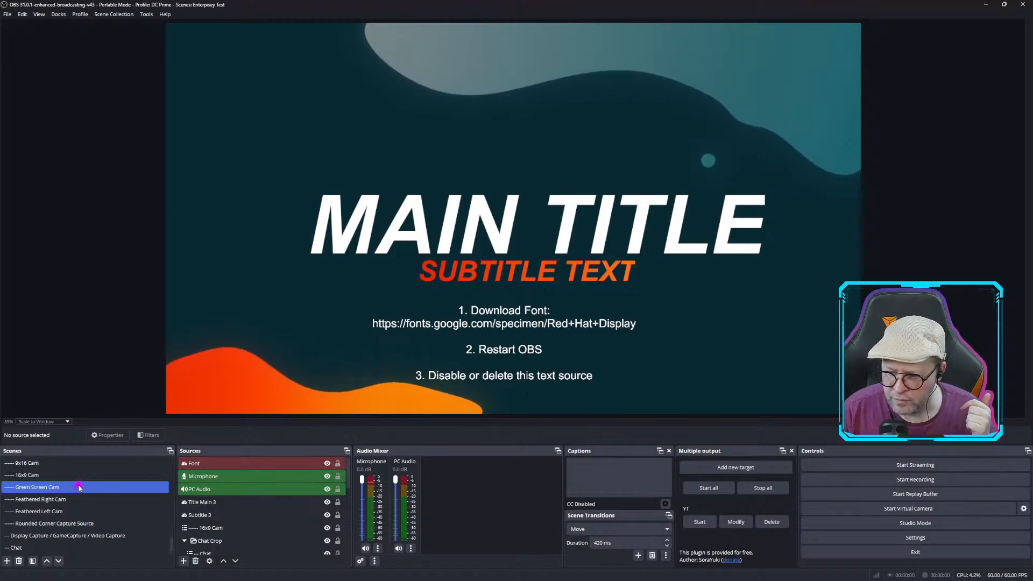
scroll(80, 488, "up", 15)
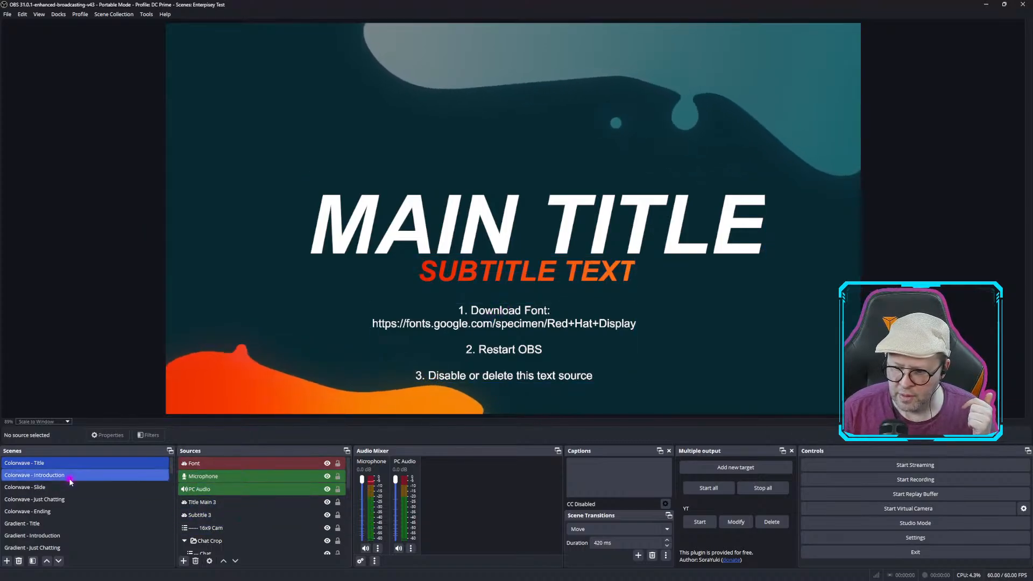
left_click(40, 487)
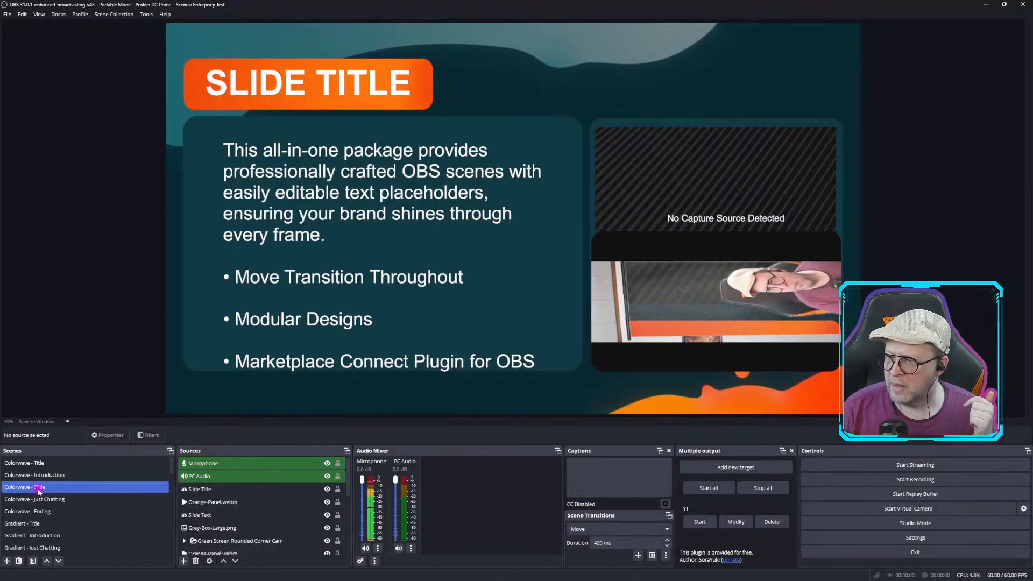
left_click(732, 300)
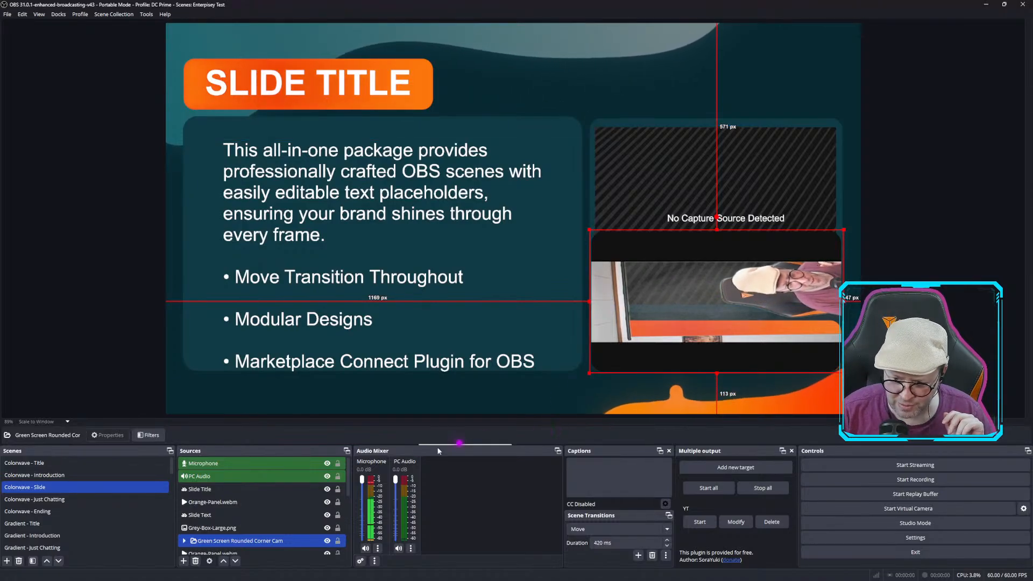
Preview the Gradient, Topography and 9x16 Cam scenes of the new collection.
left_click(40, 526)
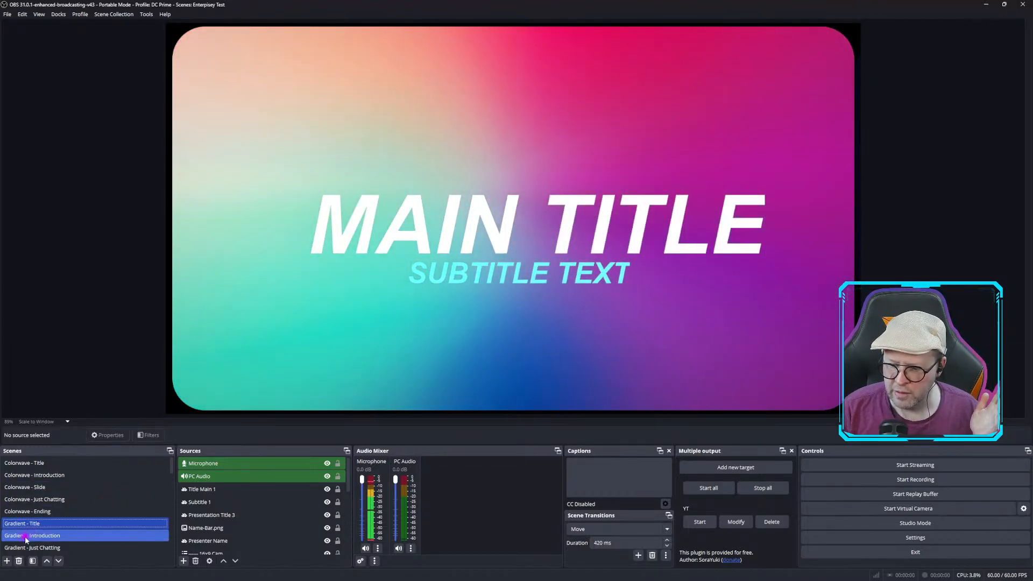
left_click(28, 537)
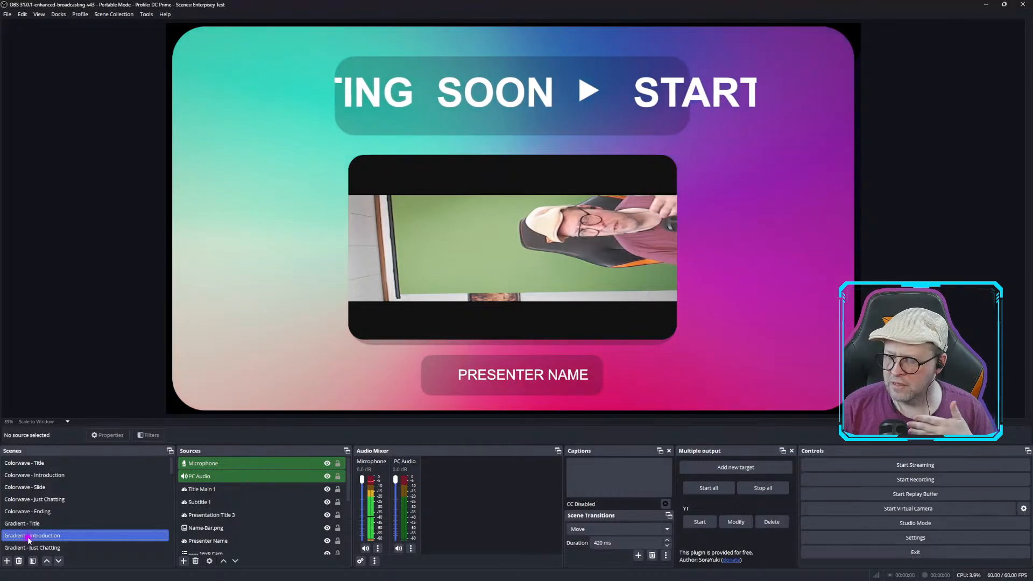
left_click(519, 376)
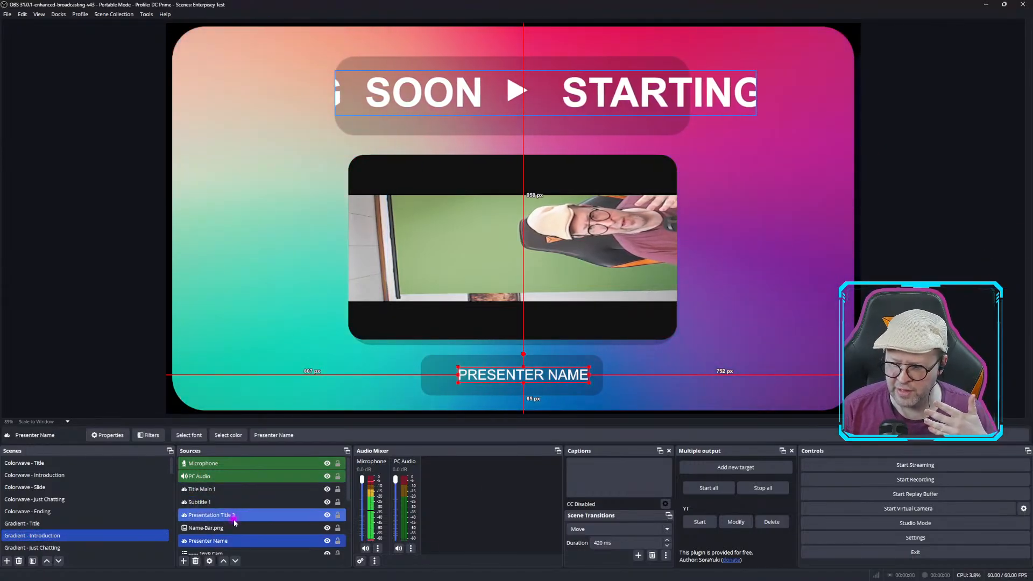
scroll(235, 520, "down", 5)
scroll(234, 522, "up", 5)
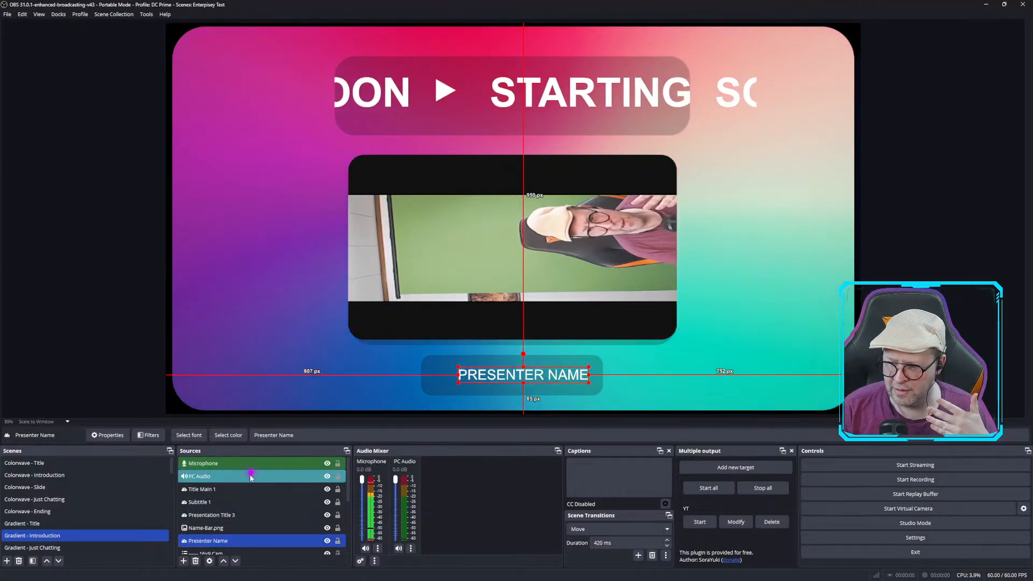
scroll(85, 487, "down", 2)
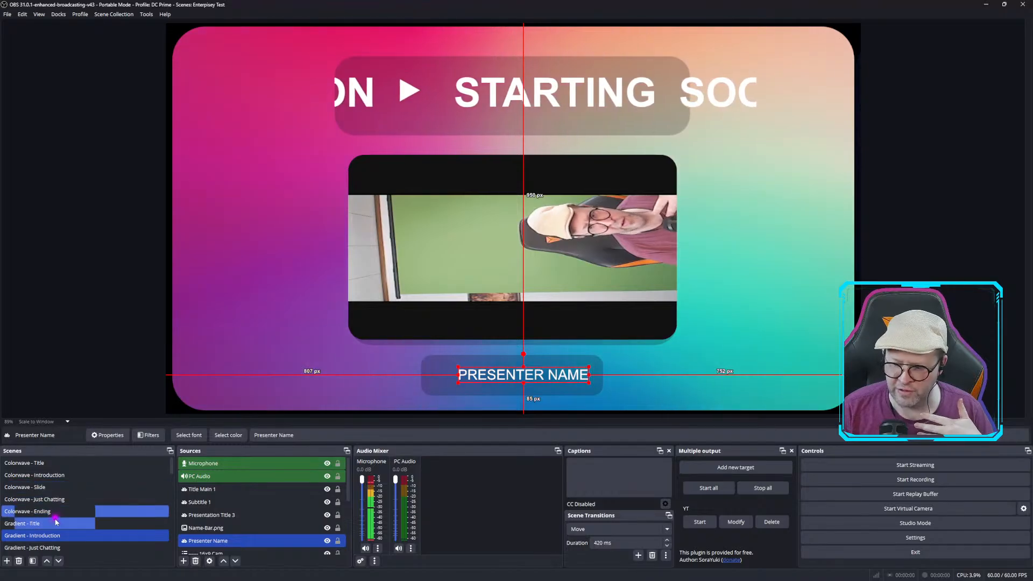
scroll(56, 536, "down", 2)
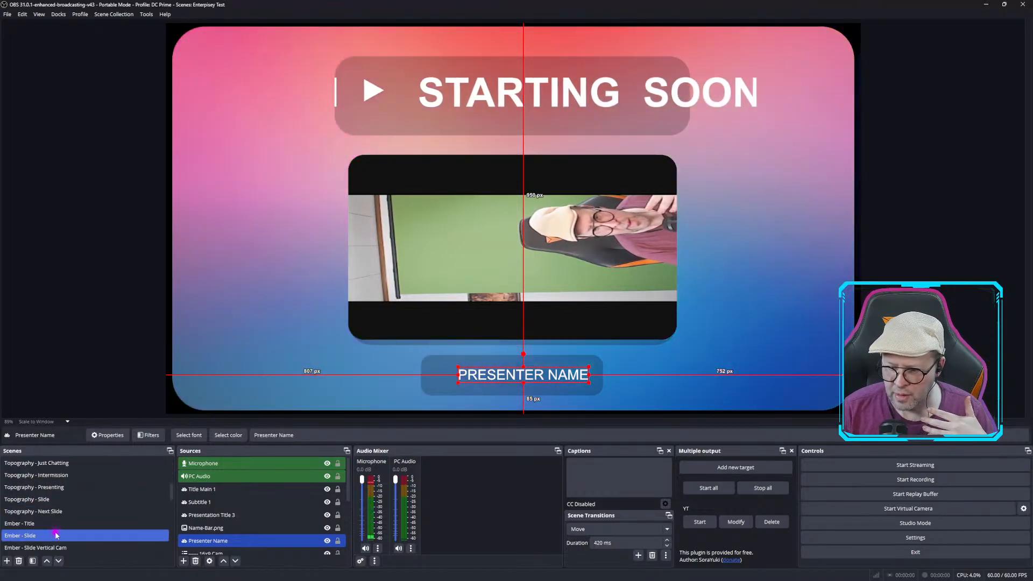
left_click(29, 486)
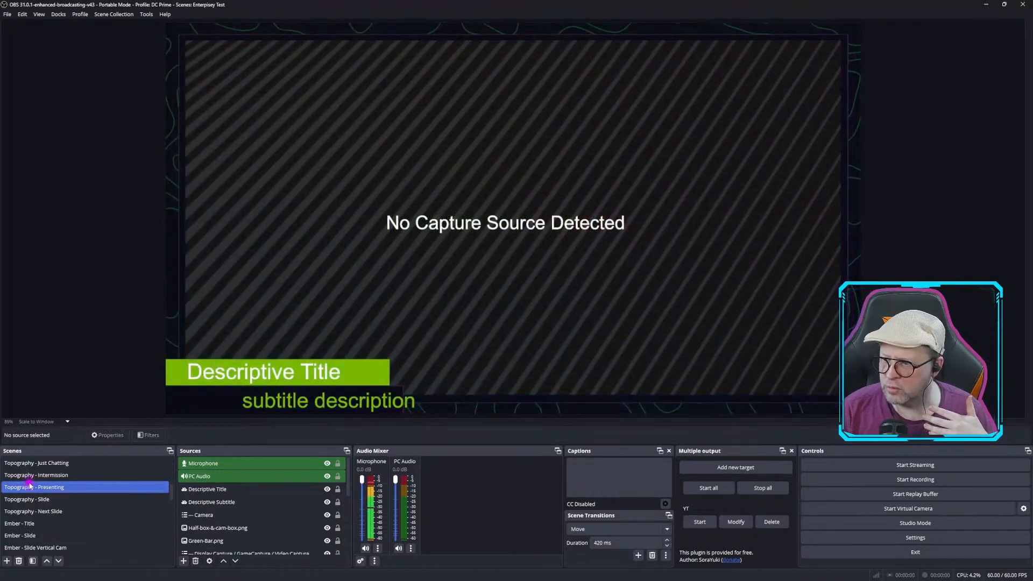
left_click(31, 476)
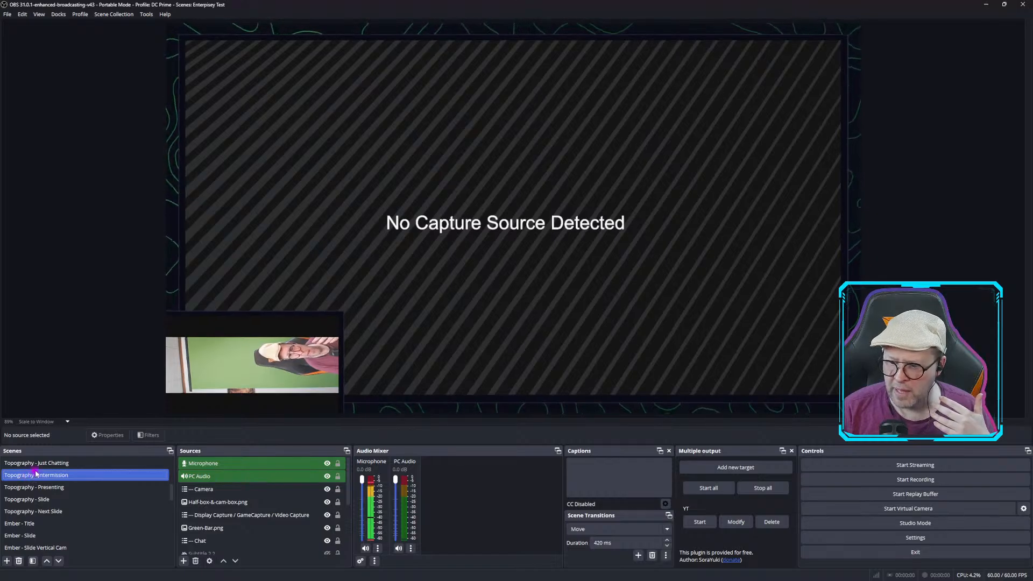
left_click(39, 466)
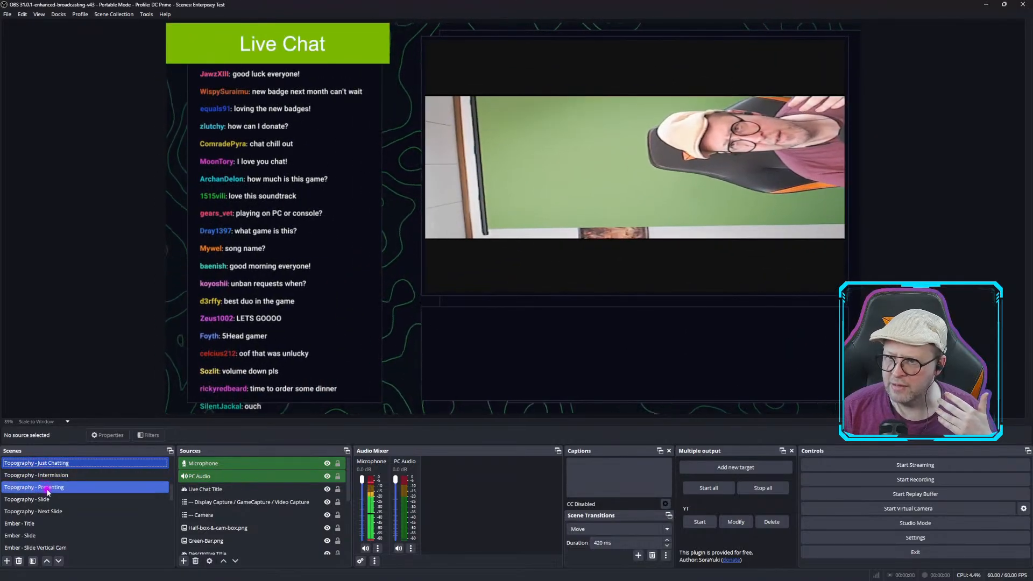
scroll(47, 491, "down", 6)
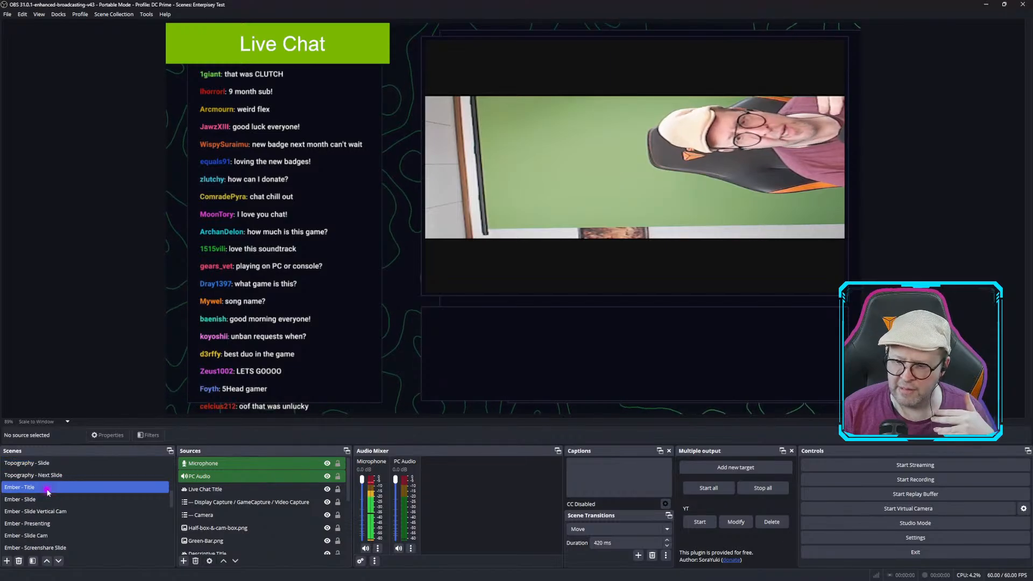
left_click(31, 525)
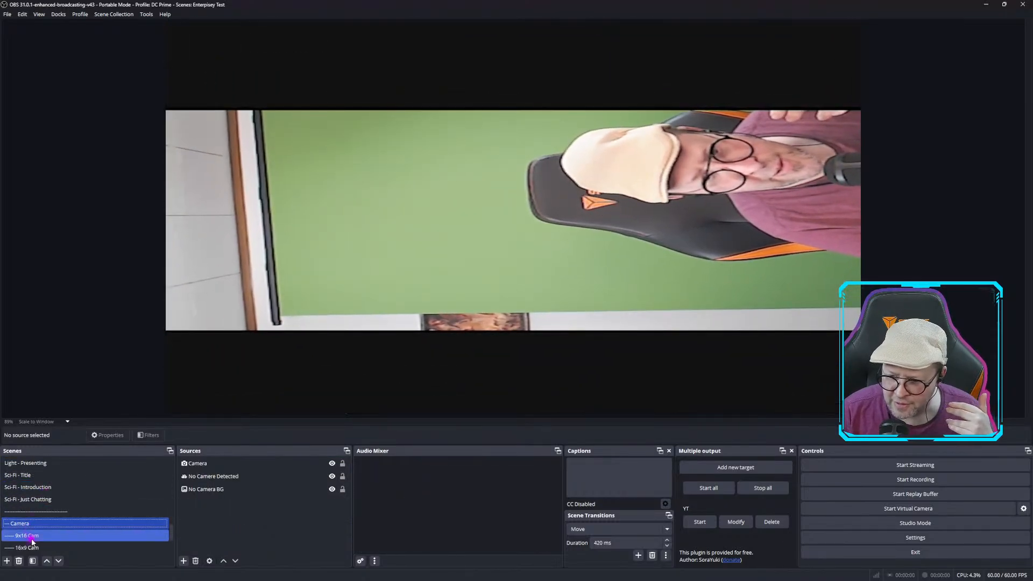
Inspect the Camera source's filters in the 16x9 Cam scene, then view the Display Capture scene.
left_click(34, 548)
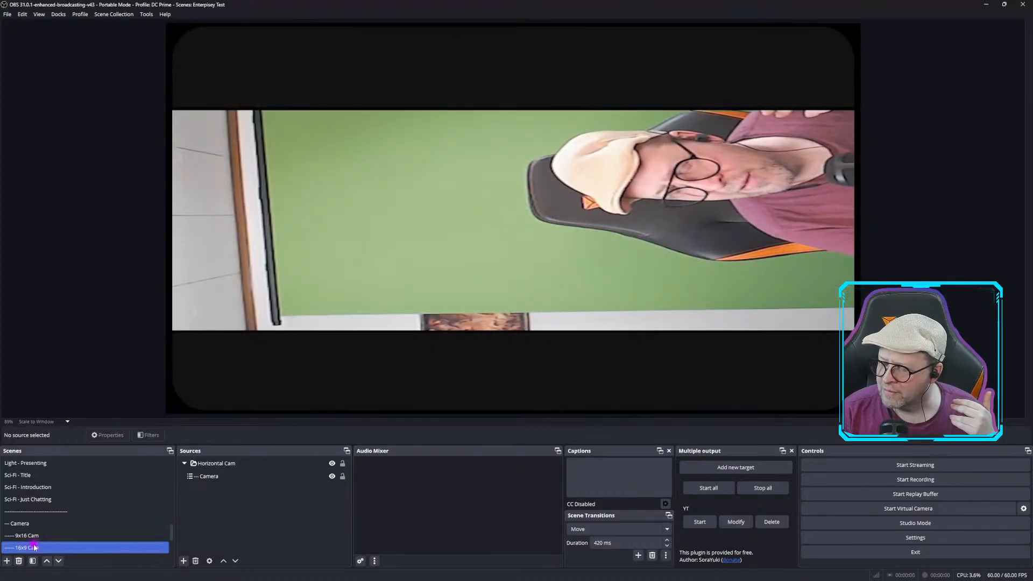
left_click(333, 295)
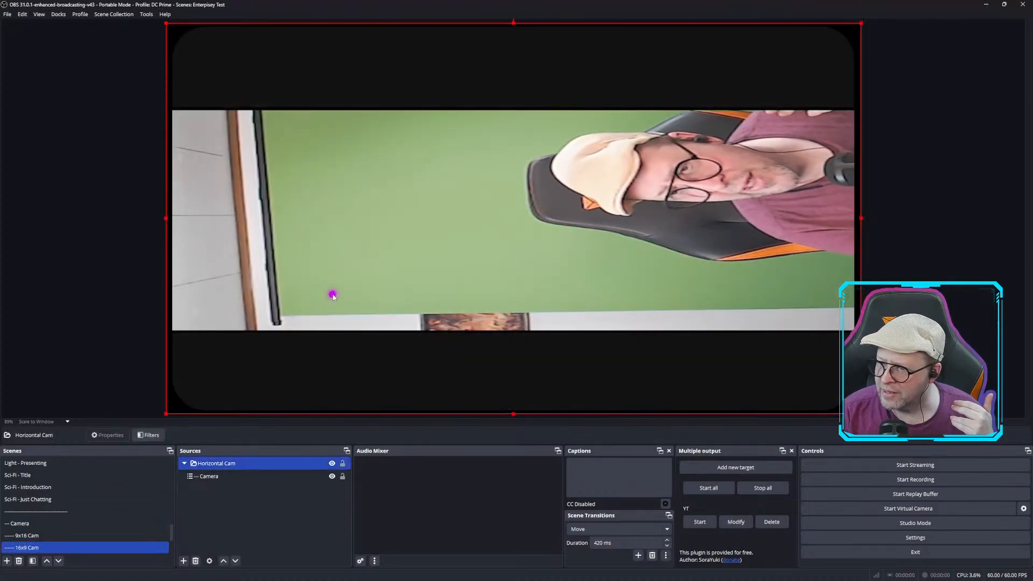
left_click(213, 475)
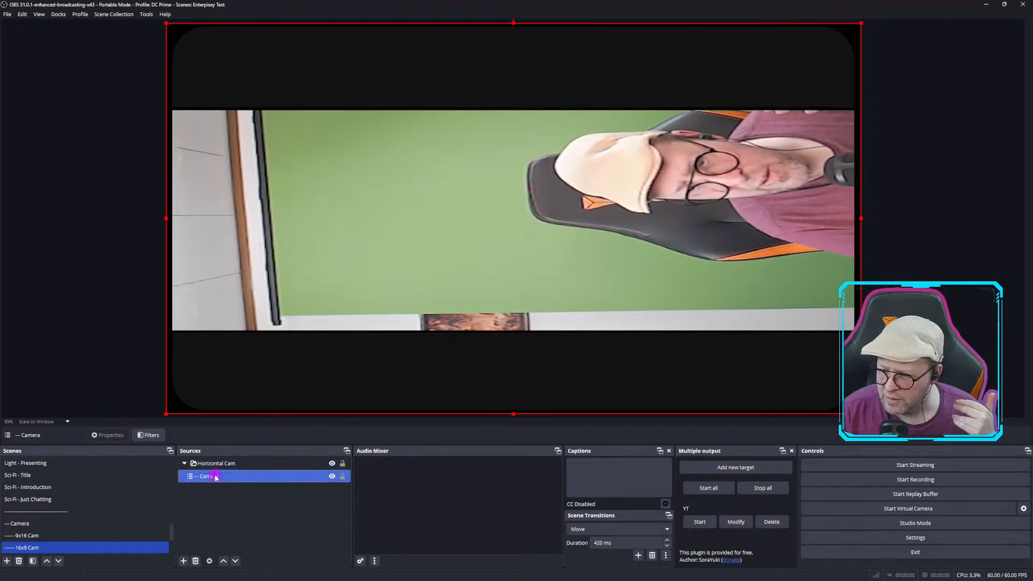
right_click(218, 479)
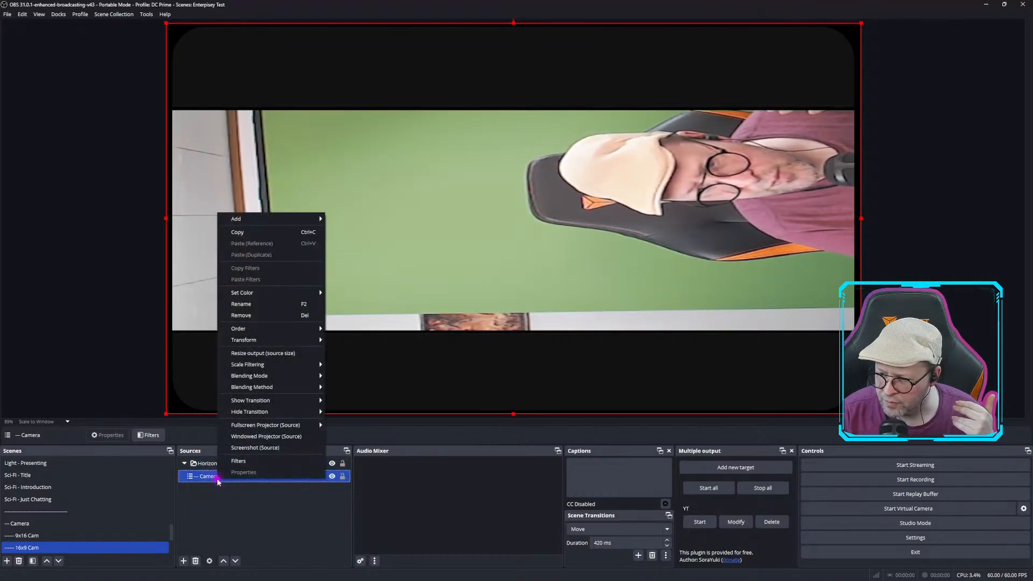
left_click(240, 462)
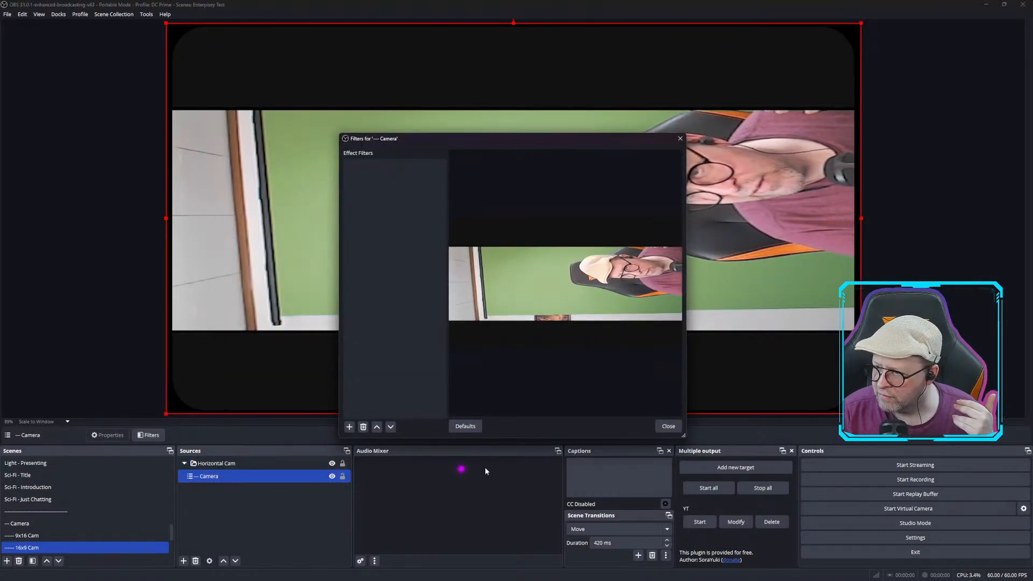
left_click(667, 427)
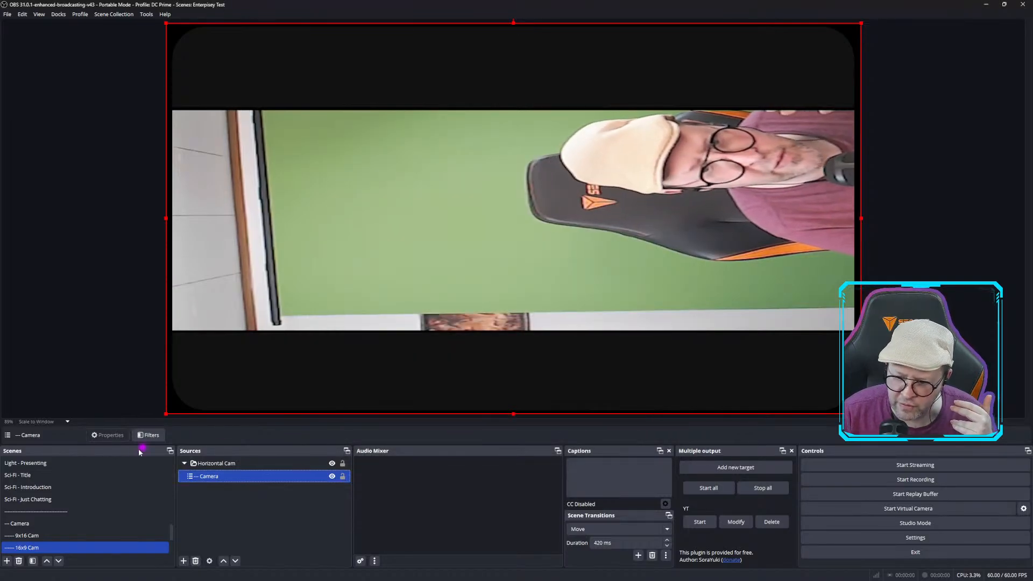
scroll(83, 498, "down", 2)
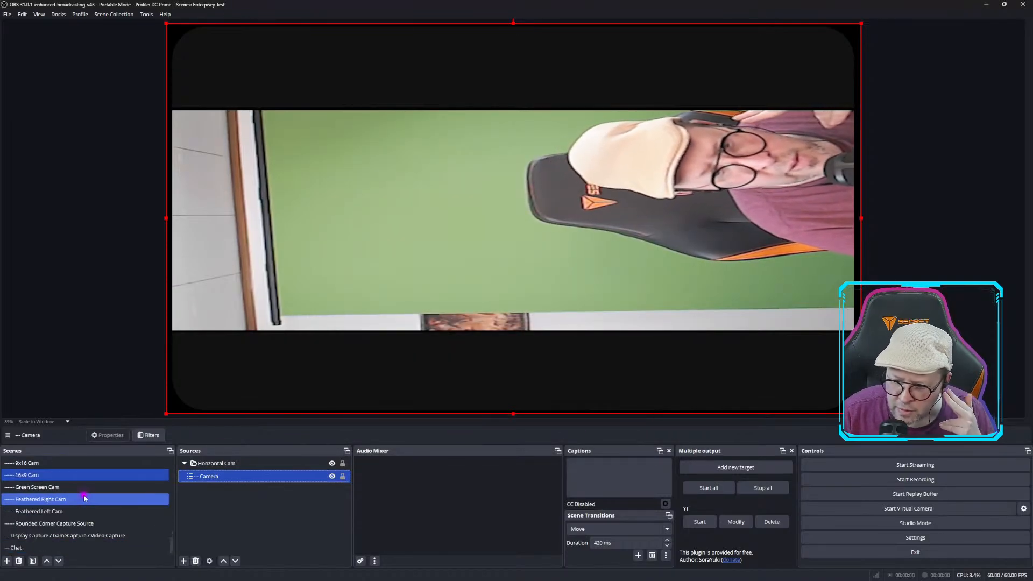
left_click(86, 536)
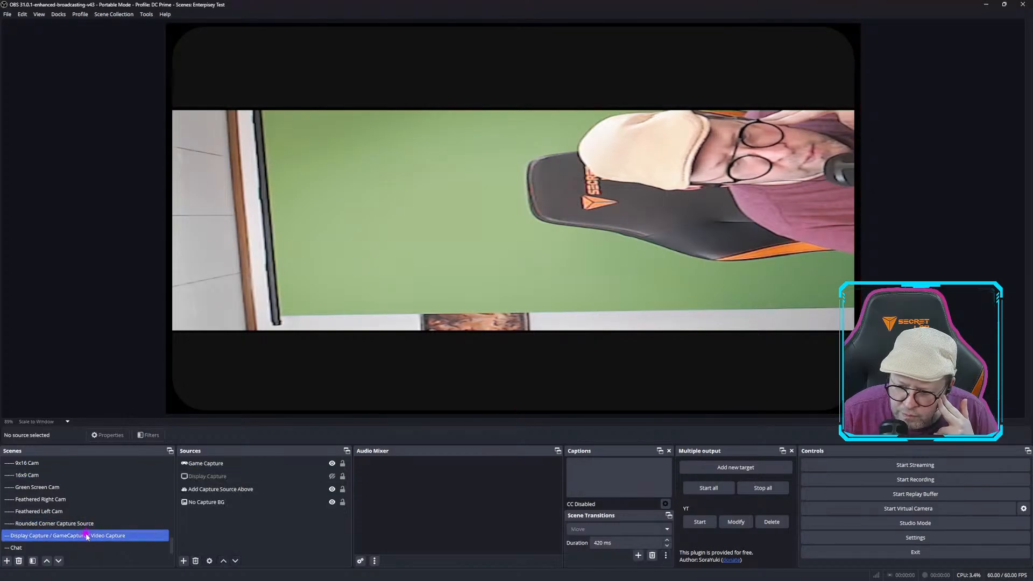
Inspect the sources of the Display Capture / GameCapture / Video Capture scene.
left_click(222, 502)
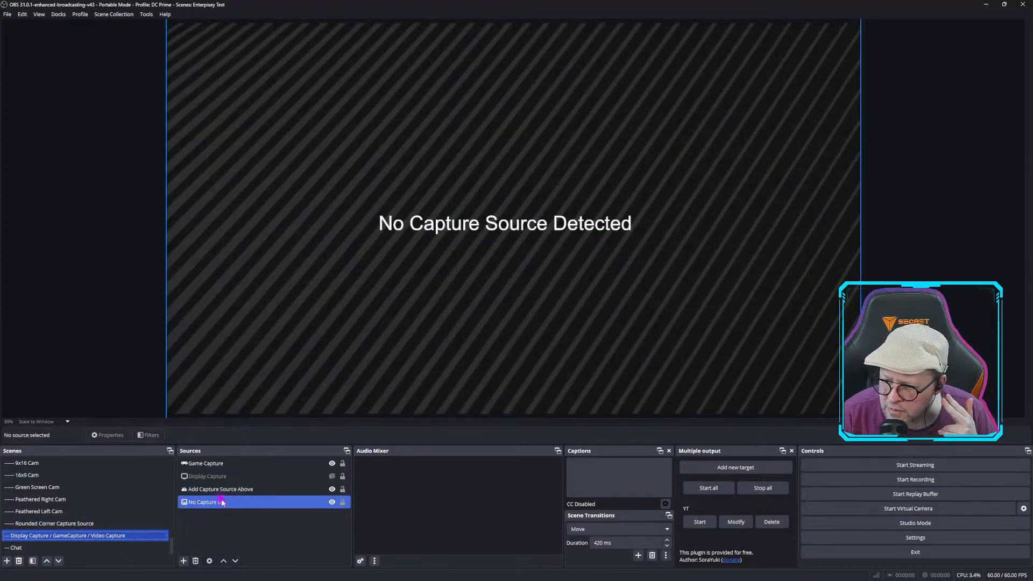
left_click(242, 490)
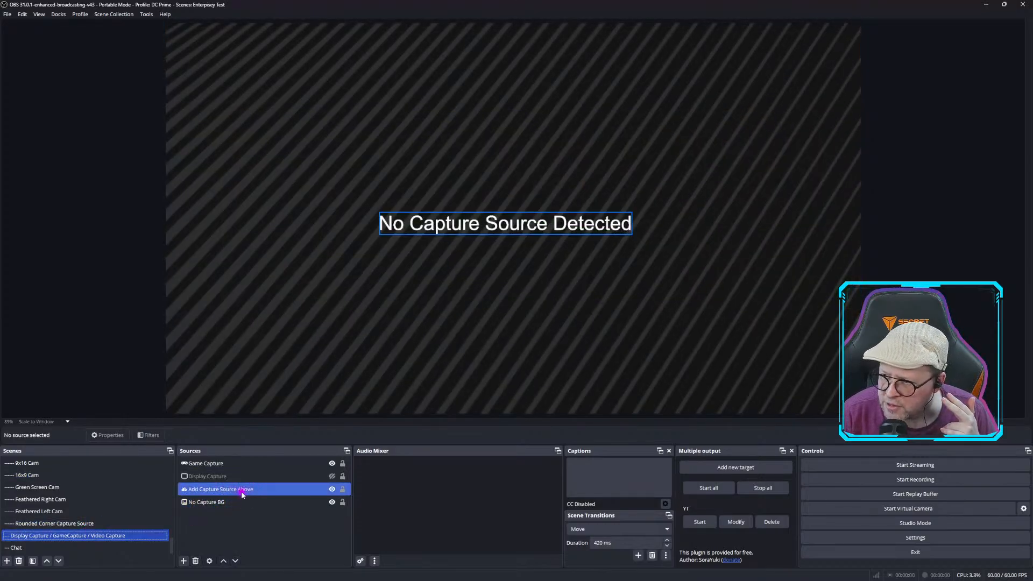
left_click(226, 464)
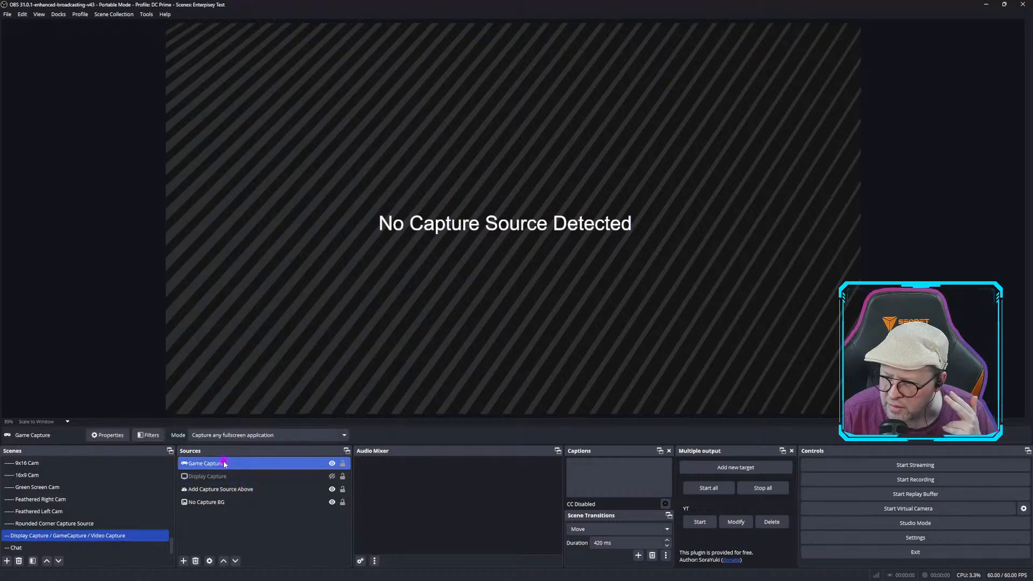
left_click(219, 491, "ctrl")
left_click(219, 491, "ctrl")
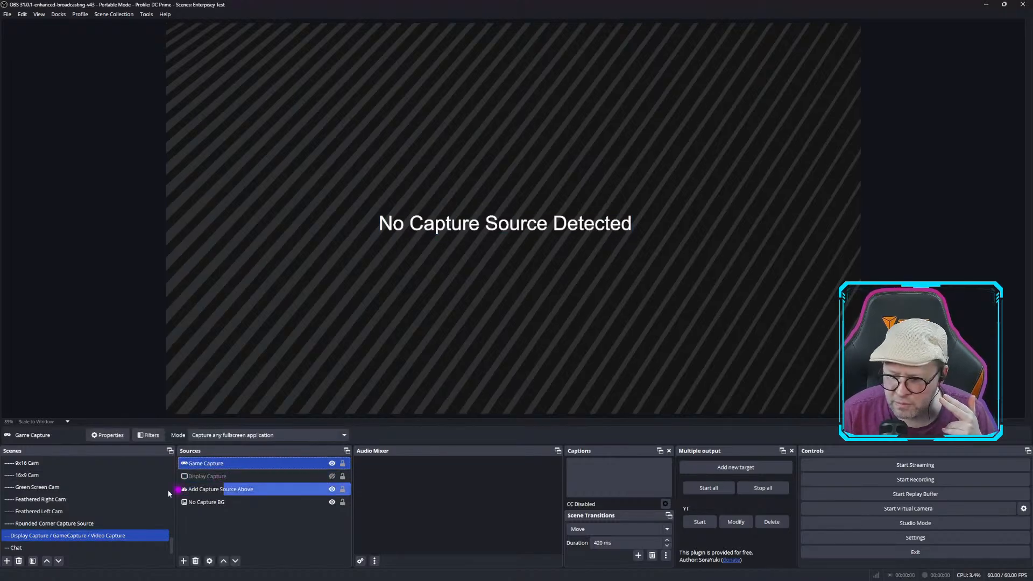
Rotate the Camera source in the Green Screen Cam scene 90 degrees clockwise.
left_click(81, 487)
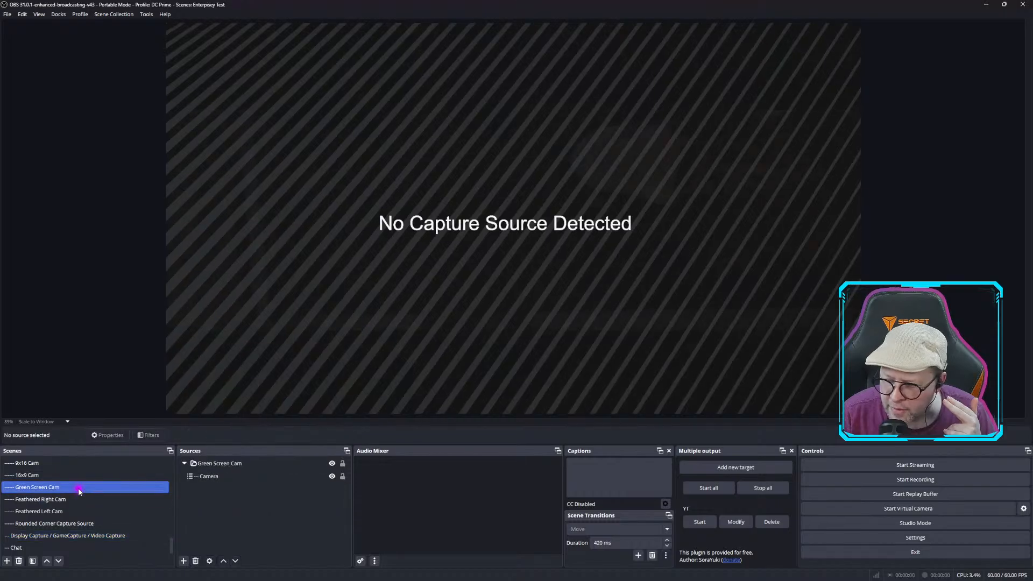
left_click(203, 477)
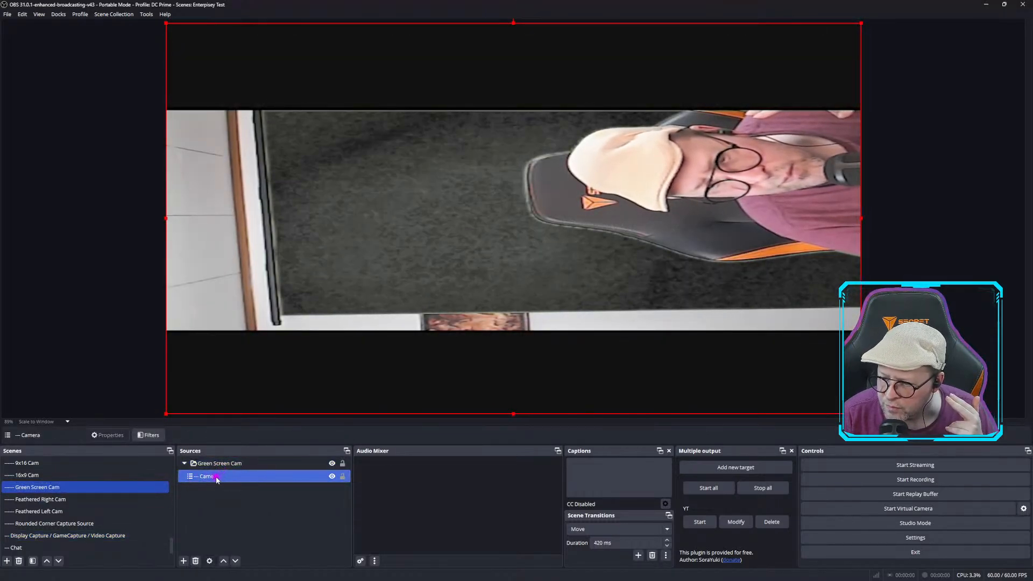
right_click(220, 477)
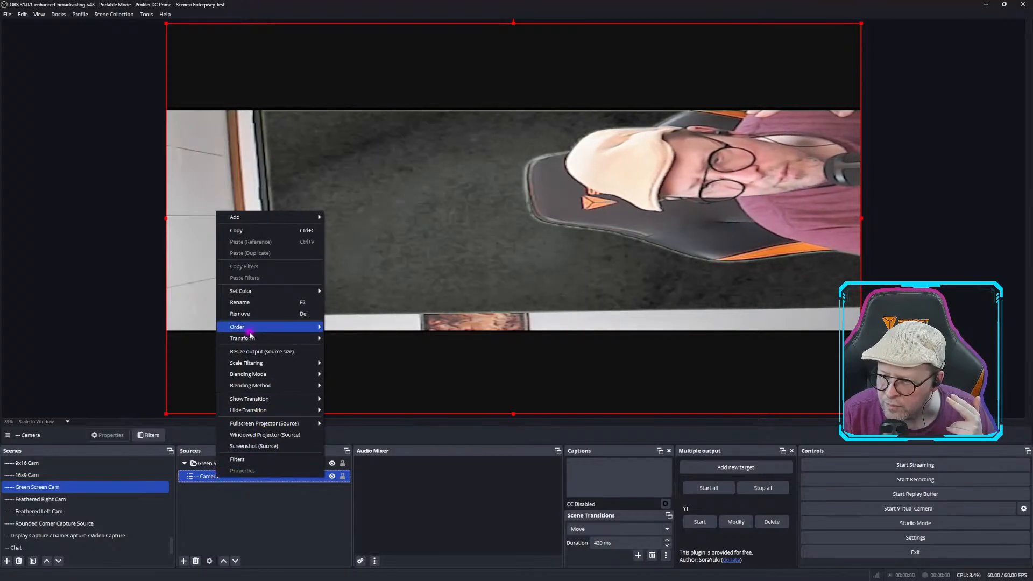
mouse_move(242, 338)
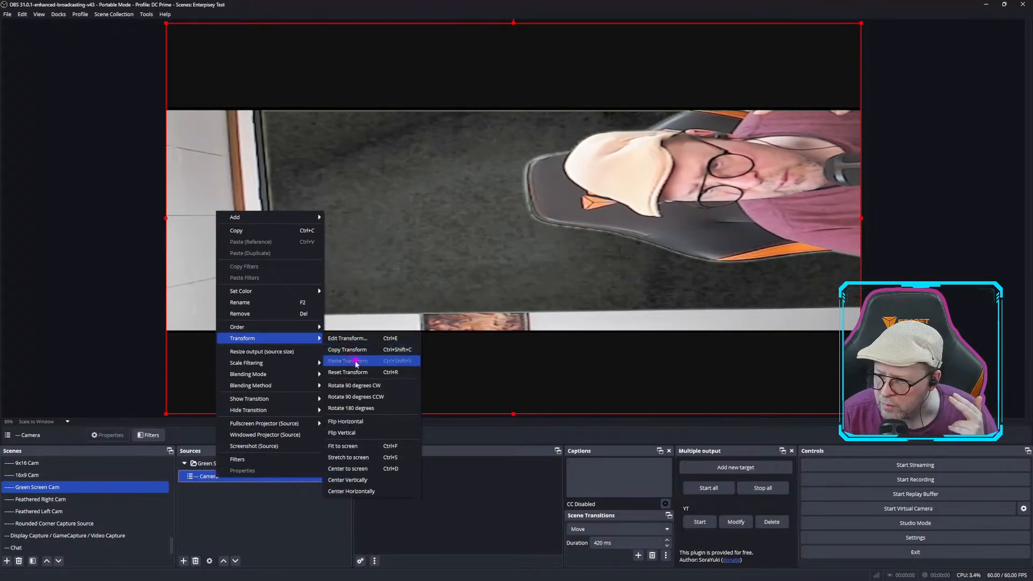
left_click(369, 386)
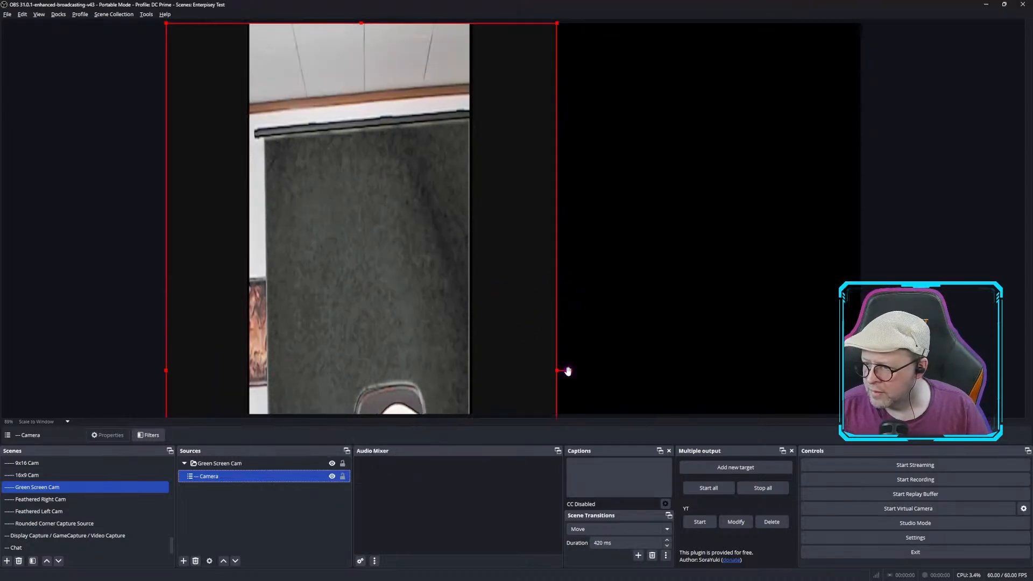
Resize and reposition the rotated Camera source within the canvas.
left_click_drag(464, 351, 562, 428)
left_click_drag(461, 101, 464, 221)
left_click_drag(465, 227, 534, 2)
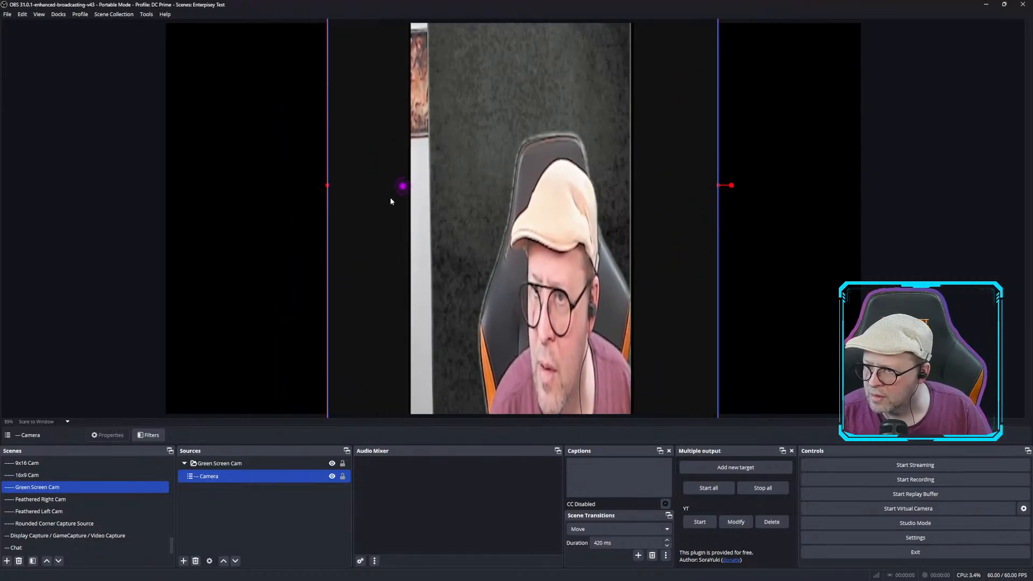
left_click_drag(329, 186, 423, 186)
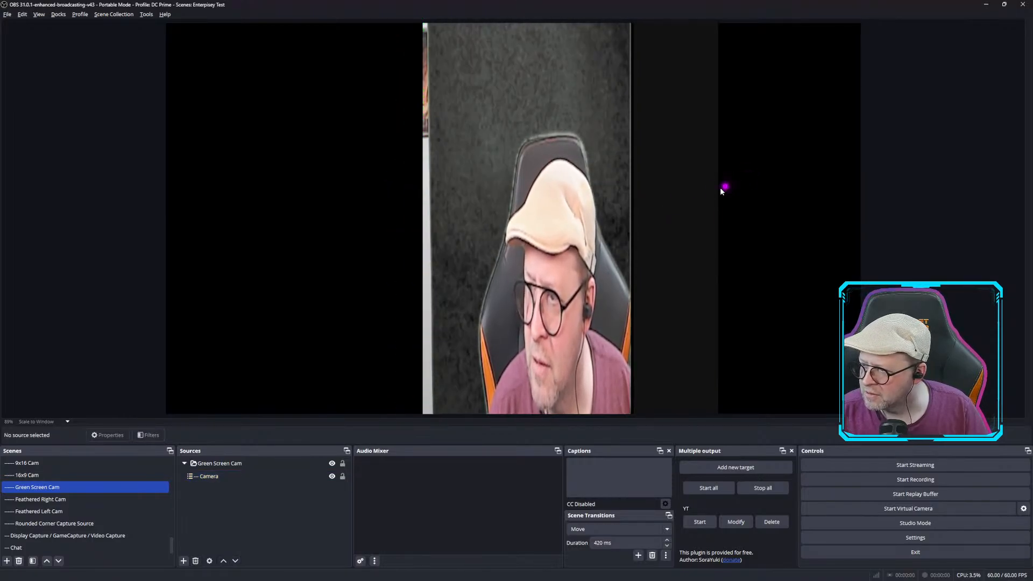
Resize and move the Green Screen Cam group in the preview.
left_click(601, 202)
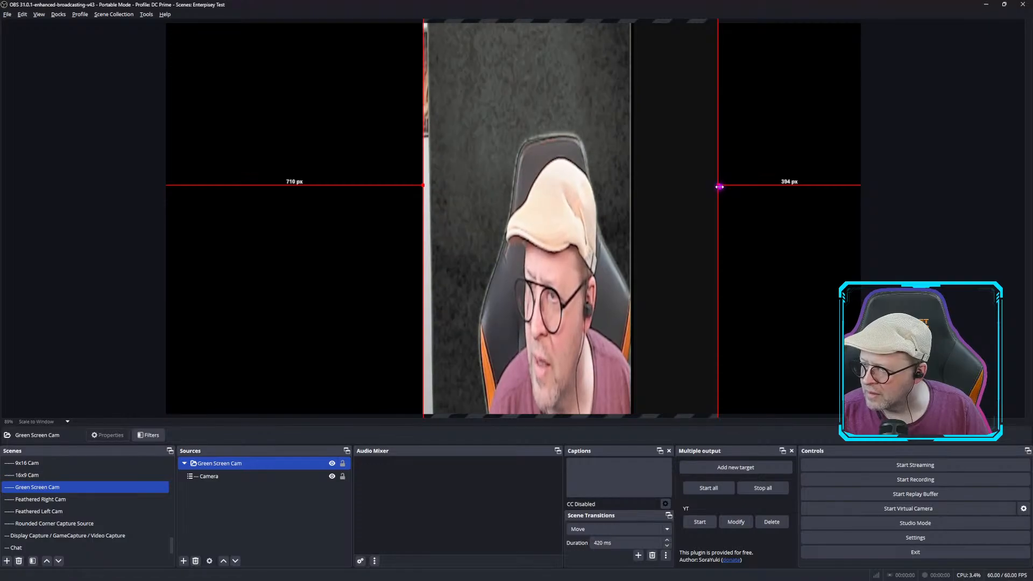
left_click_drag(719, 187, 765, 285)
left_click_drag(613, 300, 626, 6)
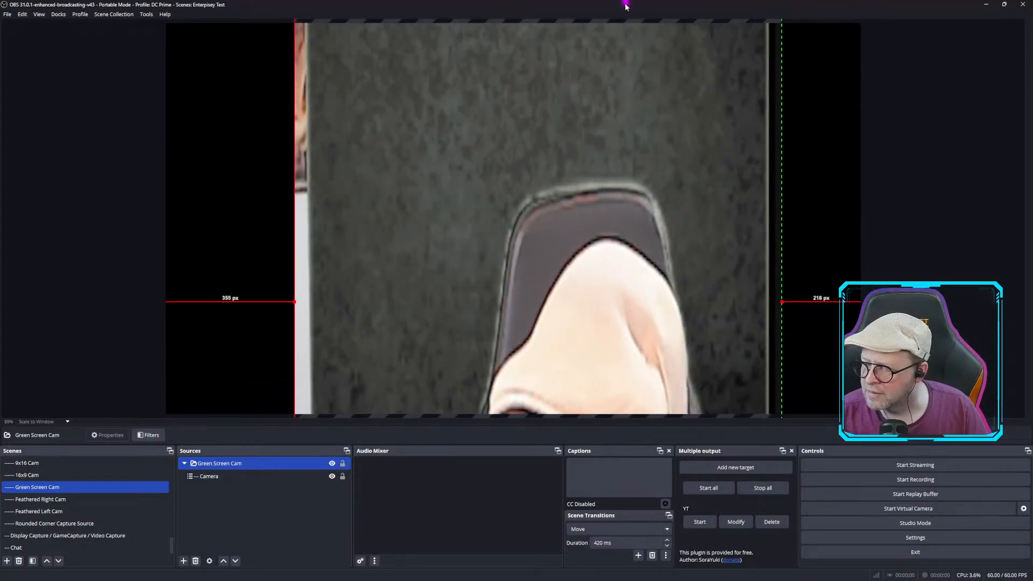
left_click_drag(599, 413, 512, 443)
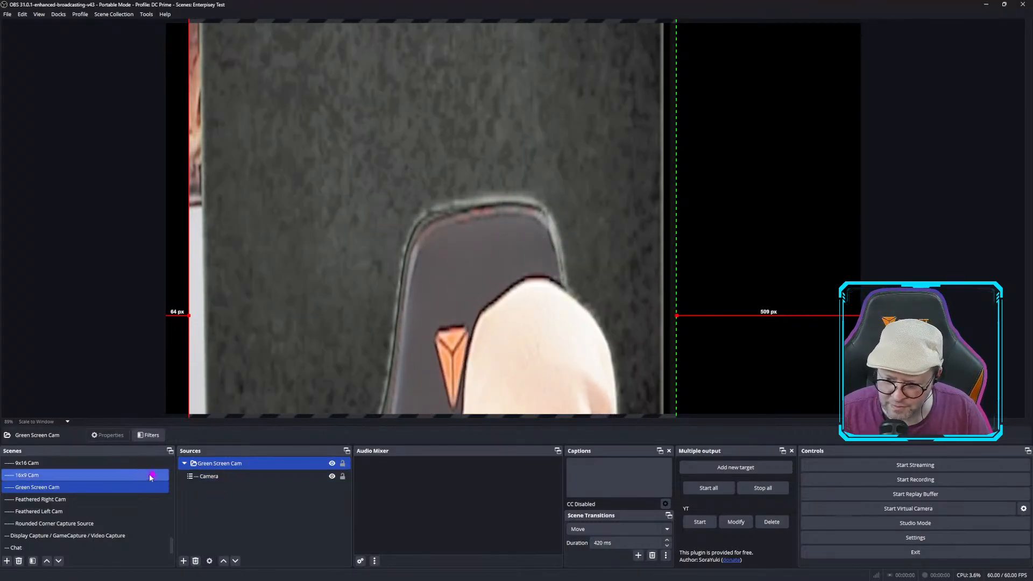
Switch the active scene collection to DC Prime.
scroll(74, 503, "up", 10)
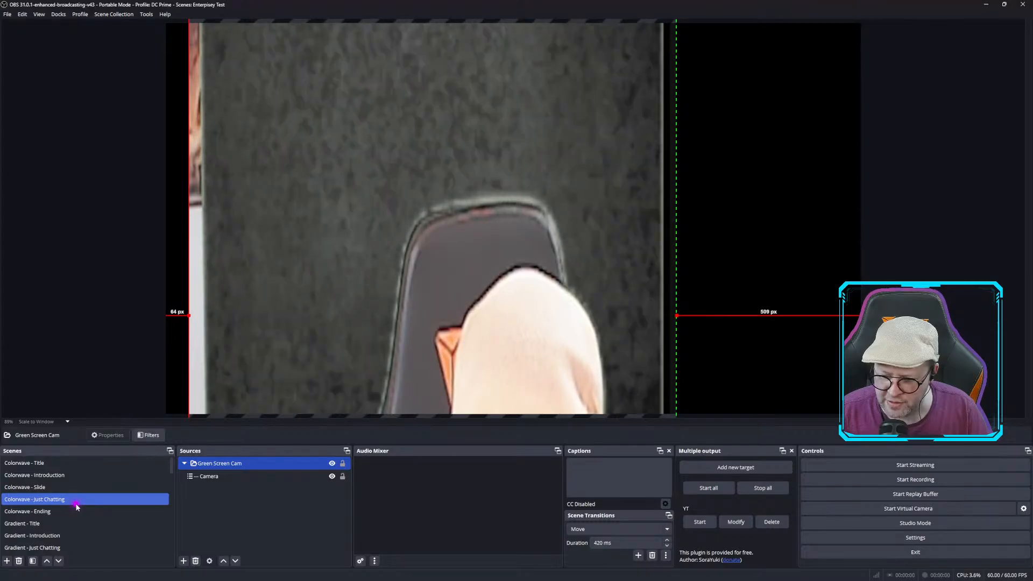
scroll(76, 507, "down", 5)
scroll(76, 506, "up", 5)
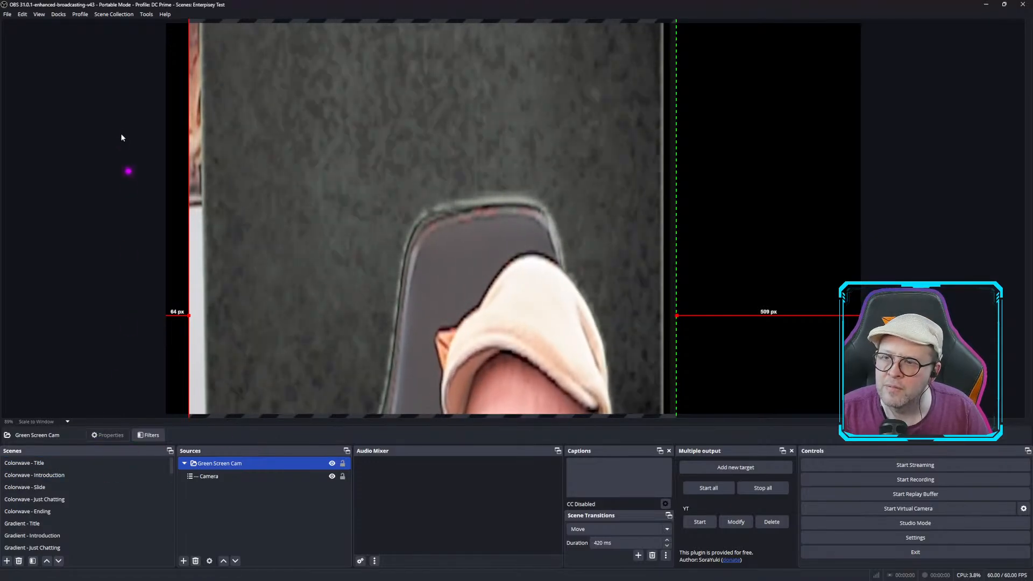
left_click(115, 15)
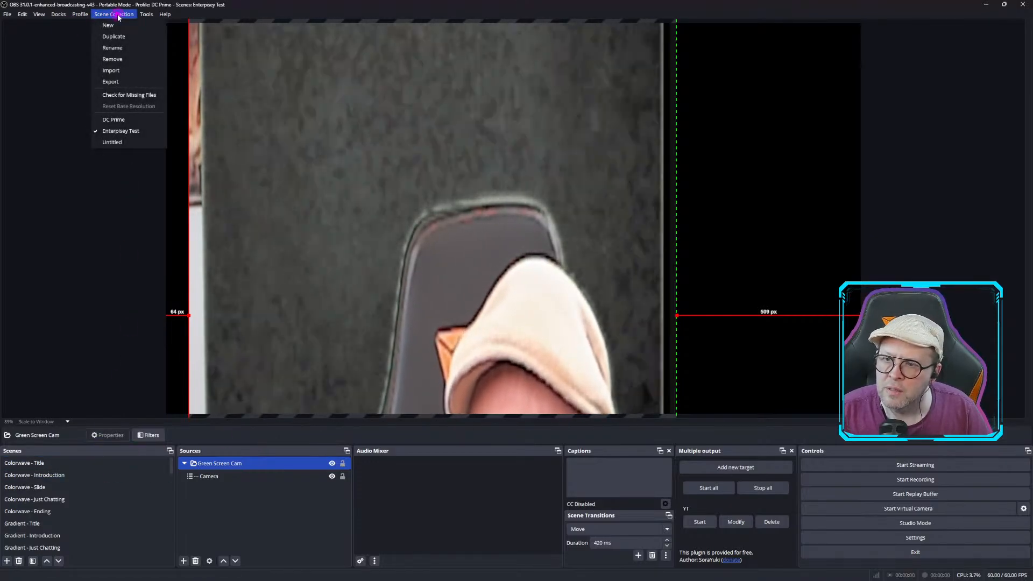
left_click(117, 120)
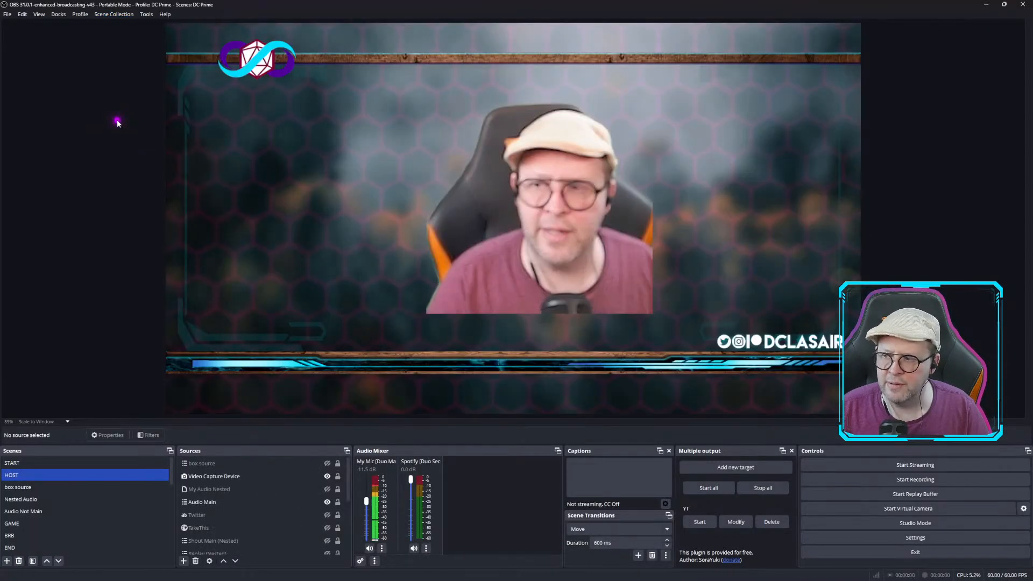
Open Elgato Marketplace Connect and launch the Elgato Marketplace from it, then close the window.
left_click(114, 14)
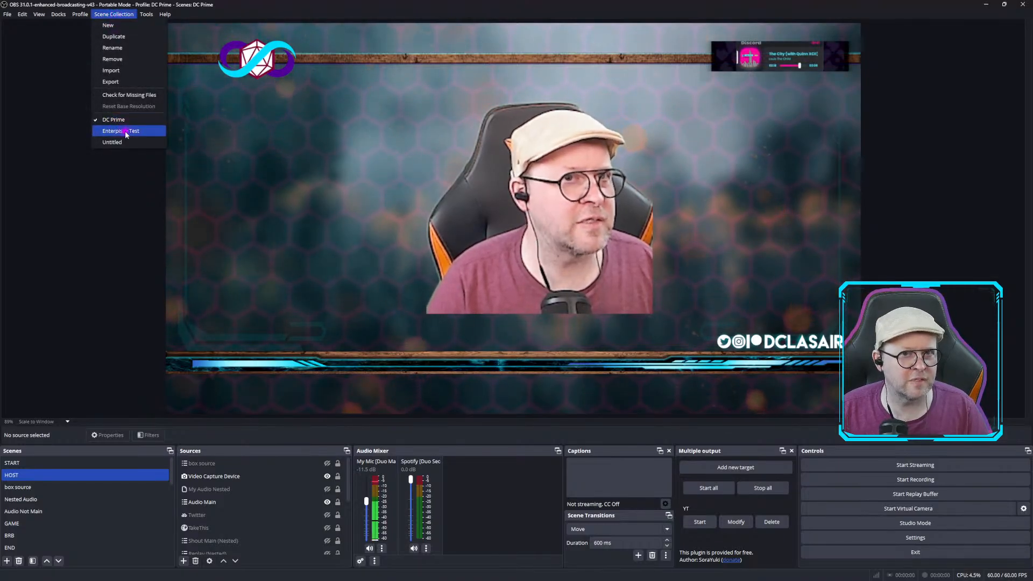
left_click(51, 129)
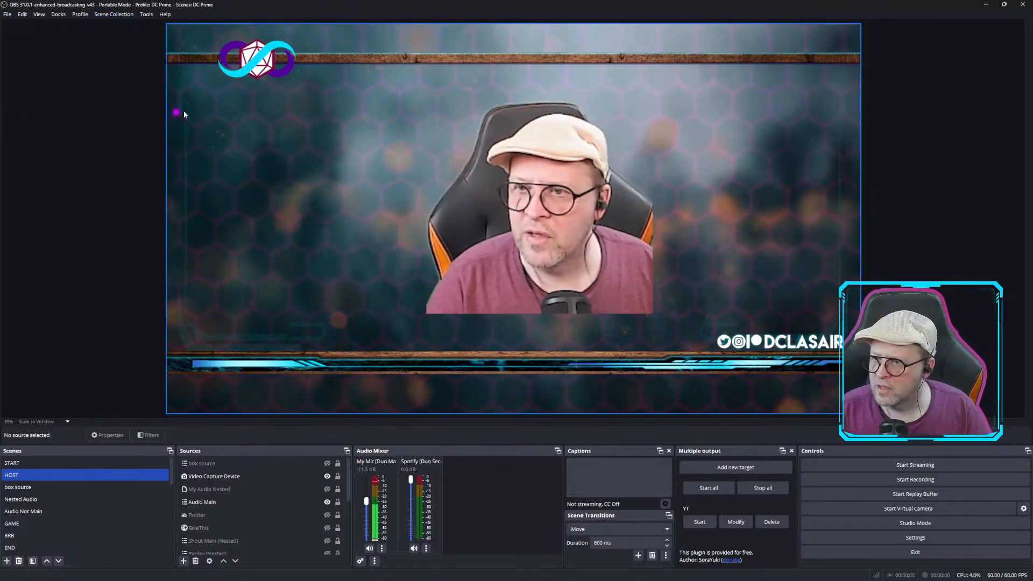
left_click(147, 14)
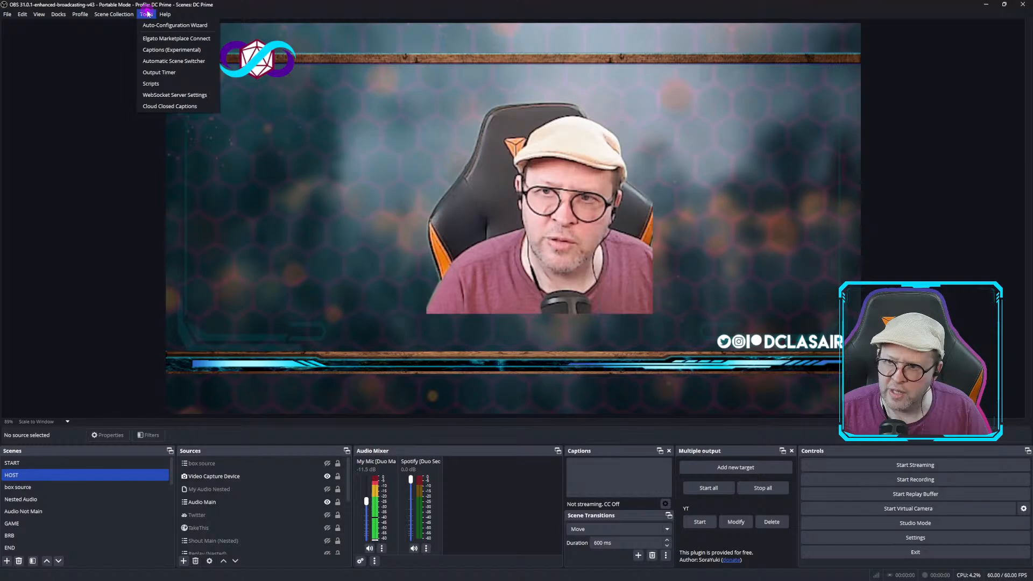
left_click(172, 43)
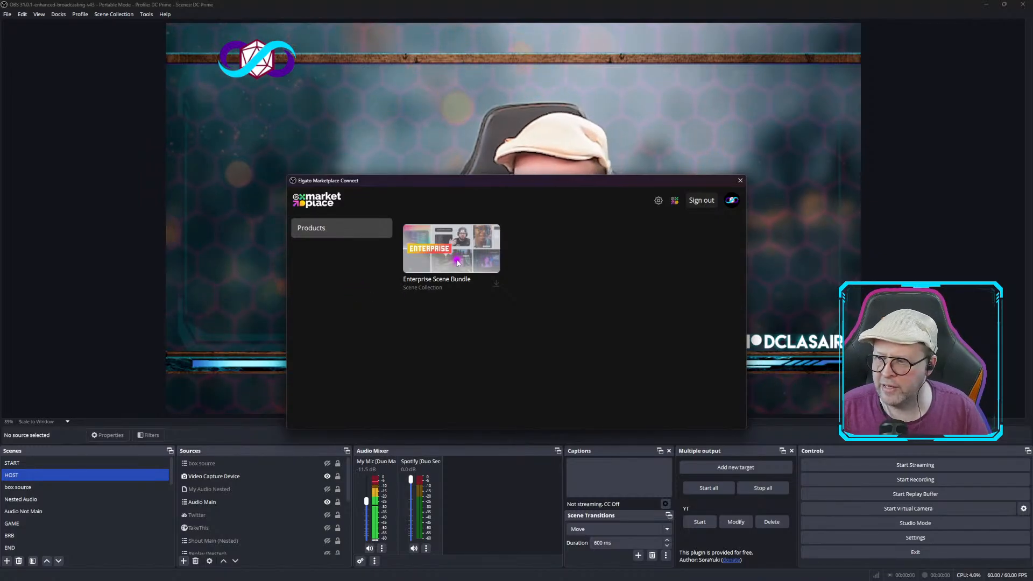
left_click(678, 205)
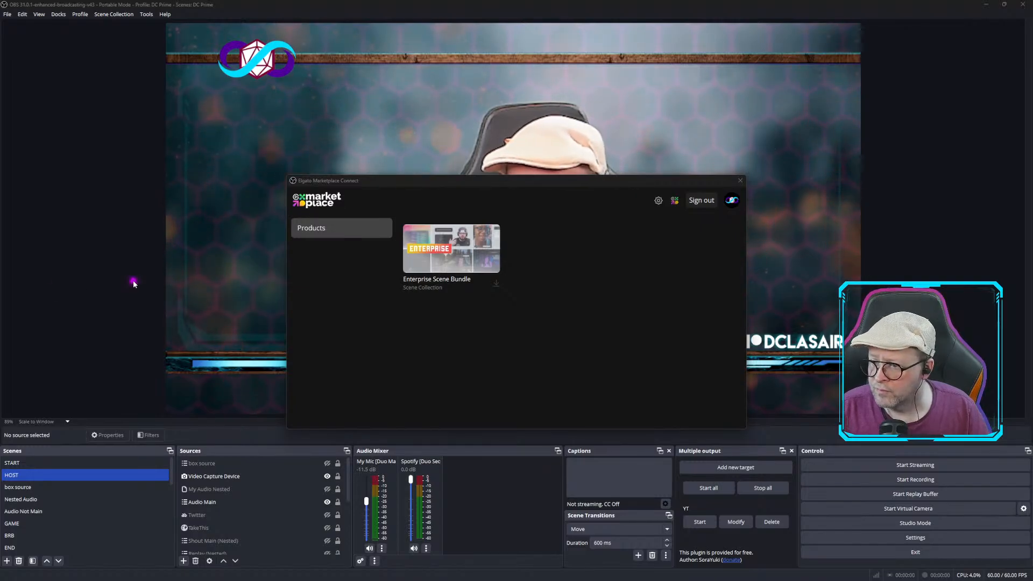
left_click(743, 183)
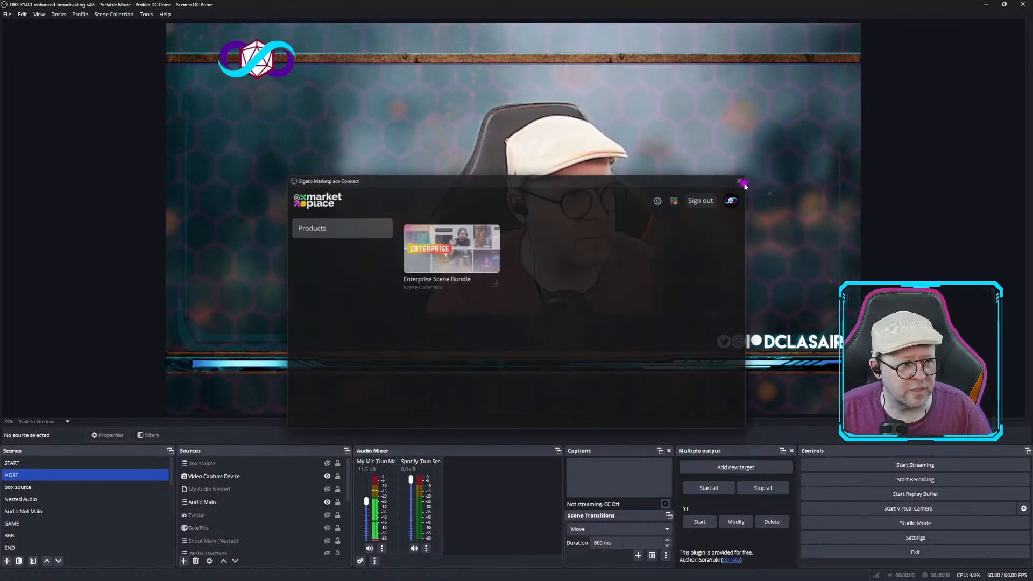
Reopen Elgato Marketplace Connect and start installing the Pixels scene collection.
left_click(146, 14)
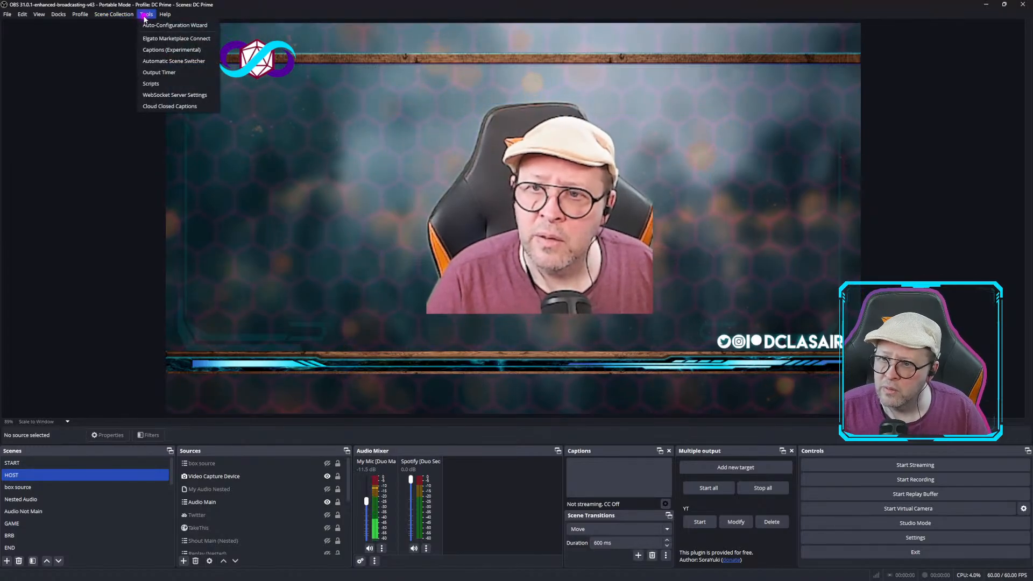
left_click(169, 42)
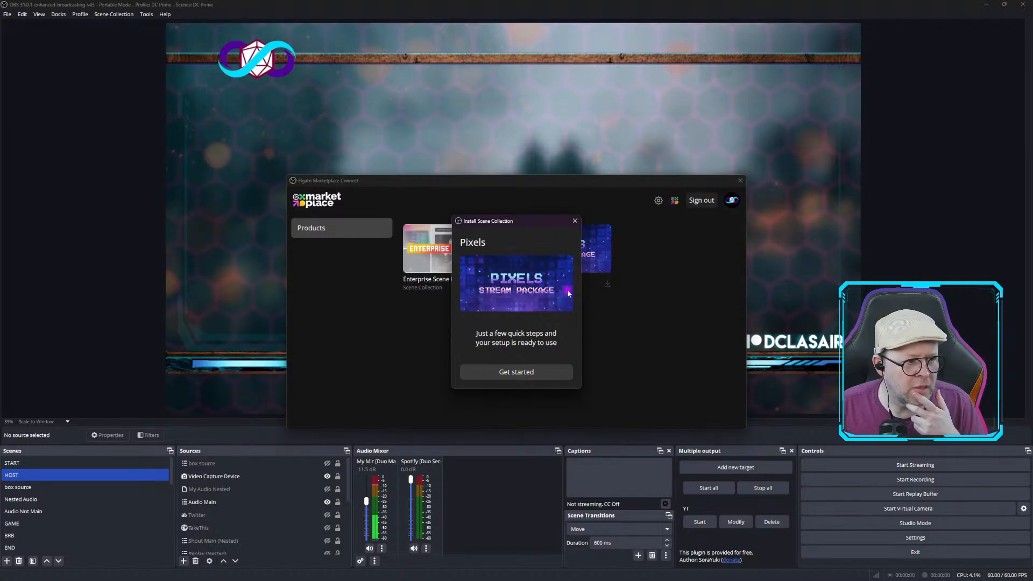
left_click(520, 374)
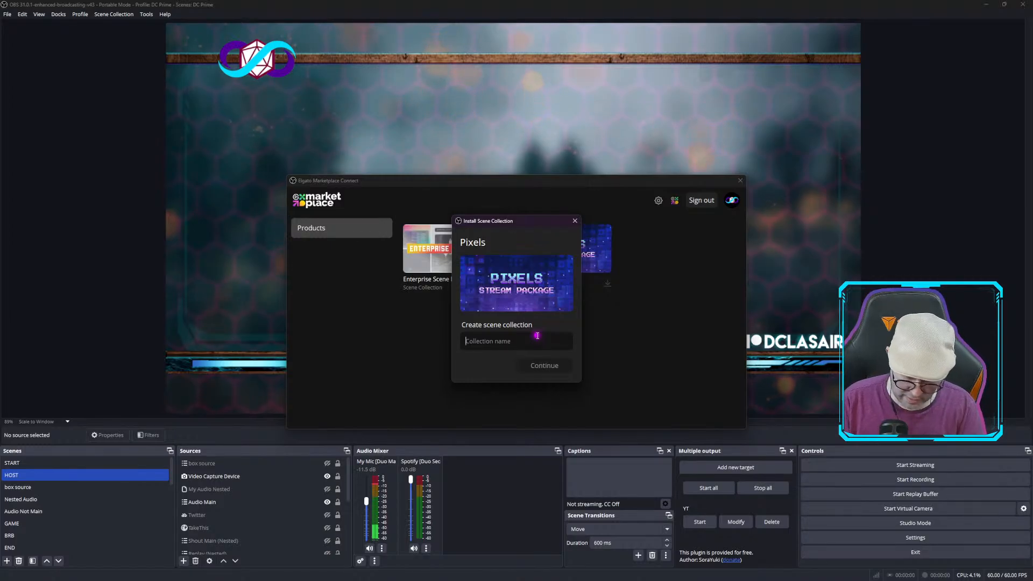
Name the new scene collection Pixely and continue.
type("Pixely")
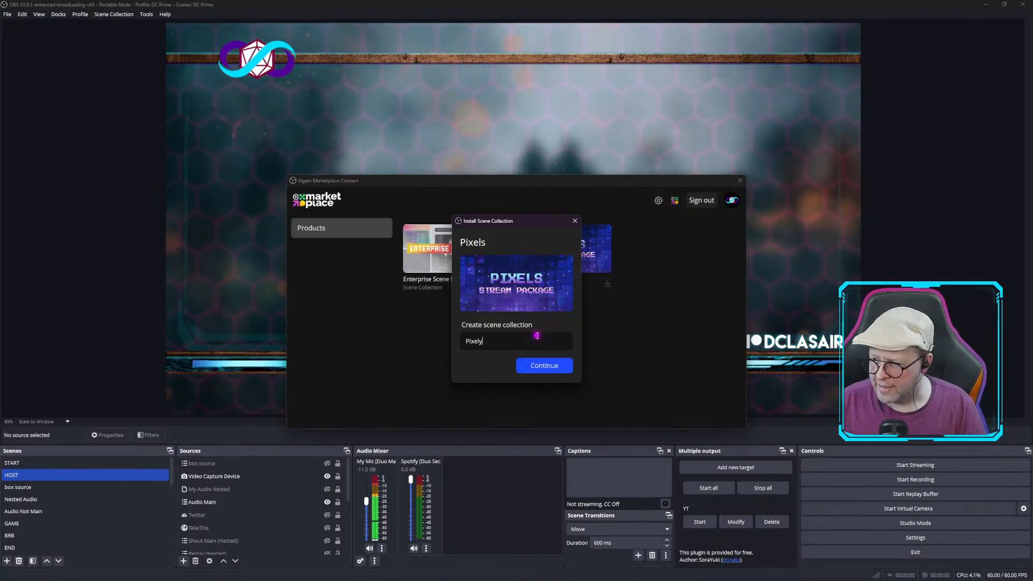
left_click(544, 368)
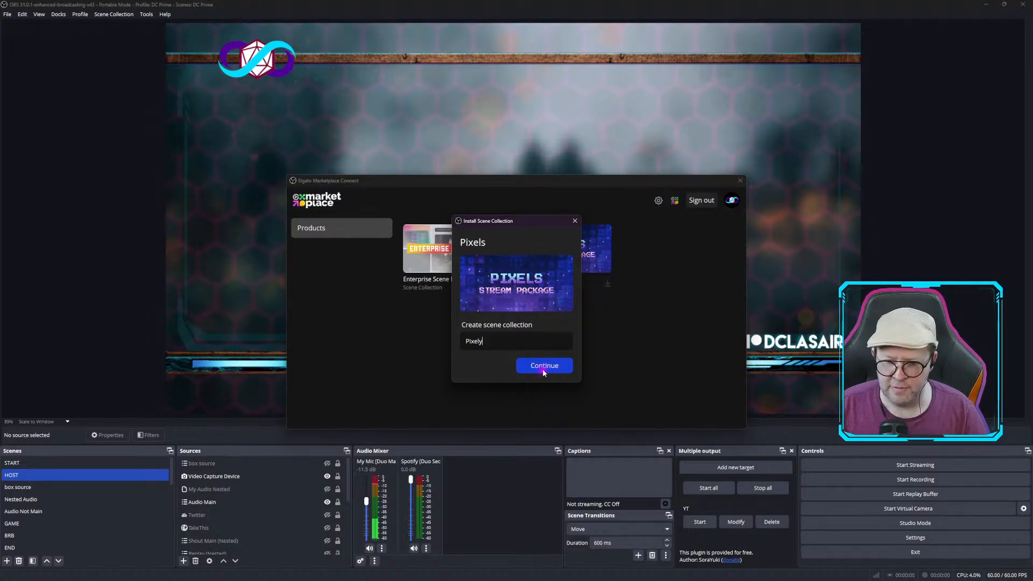
left_click(544, 368)
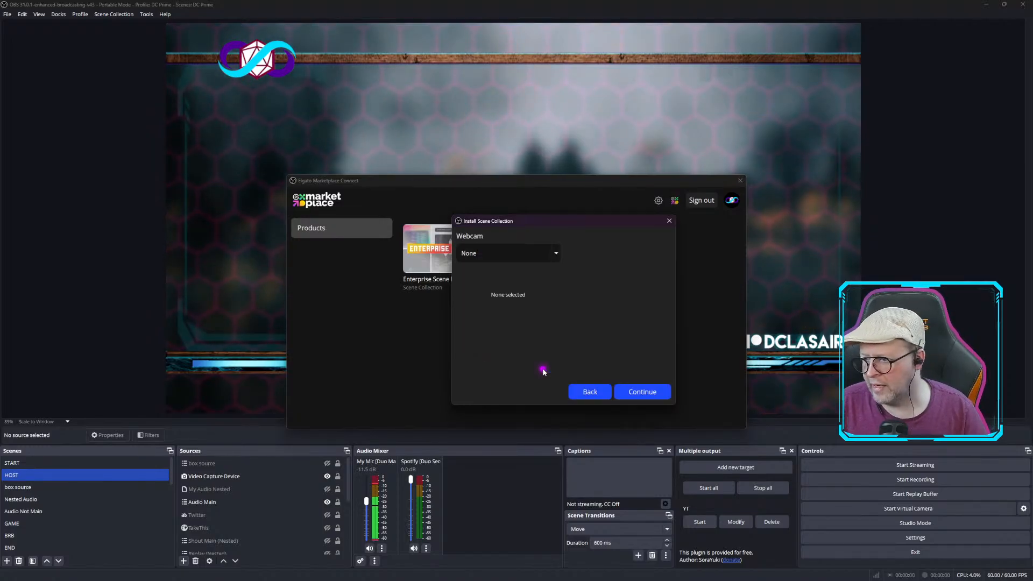
Choose OBS Virtual Camera as the webcam for the Pixels collection and continue.
left_click(554, 255)
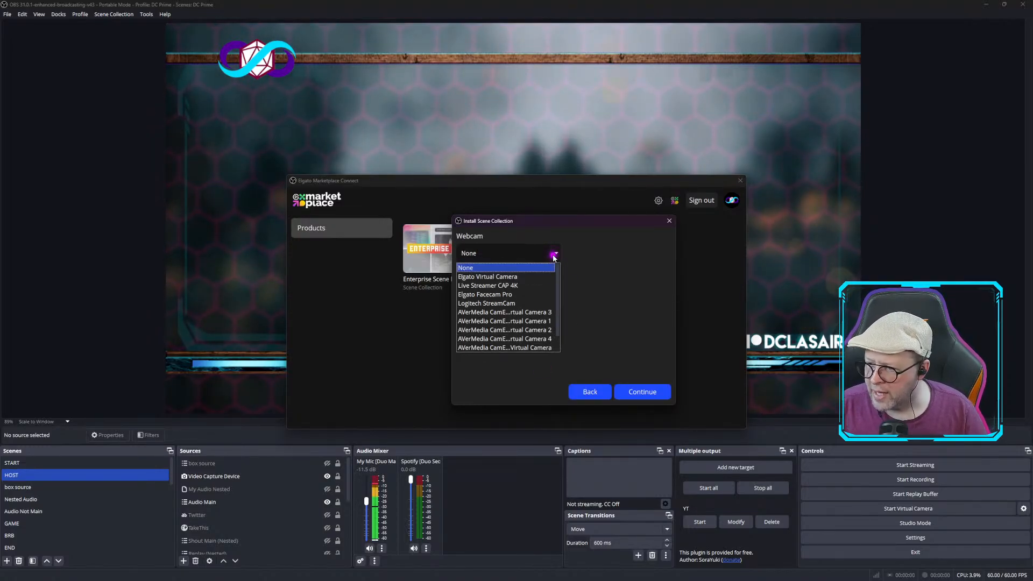
left_click(525, 276)
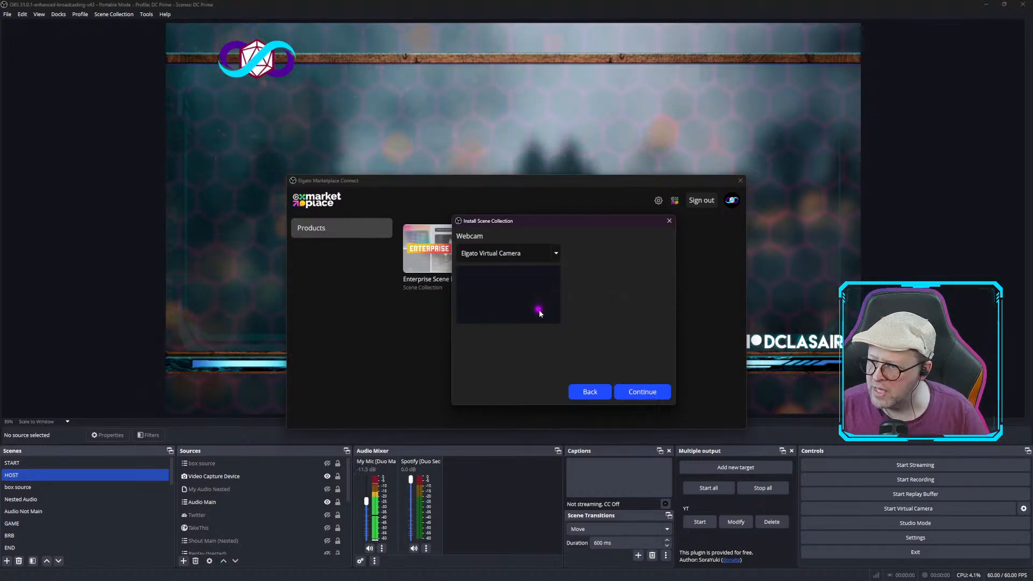
left_click(557, 254)
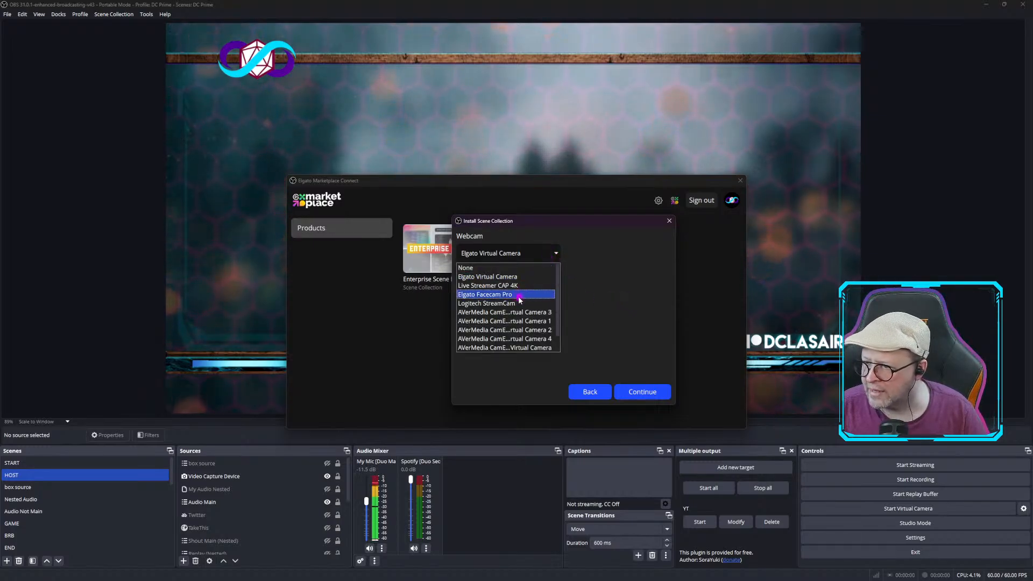
scroll(519, 296, "down", 1)
left_click(505, 338)
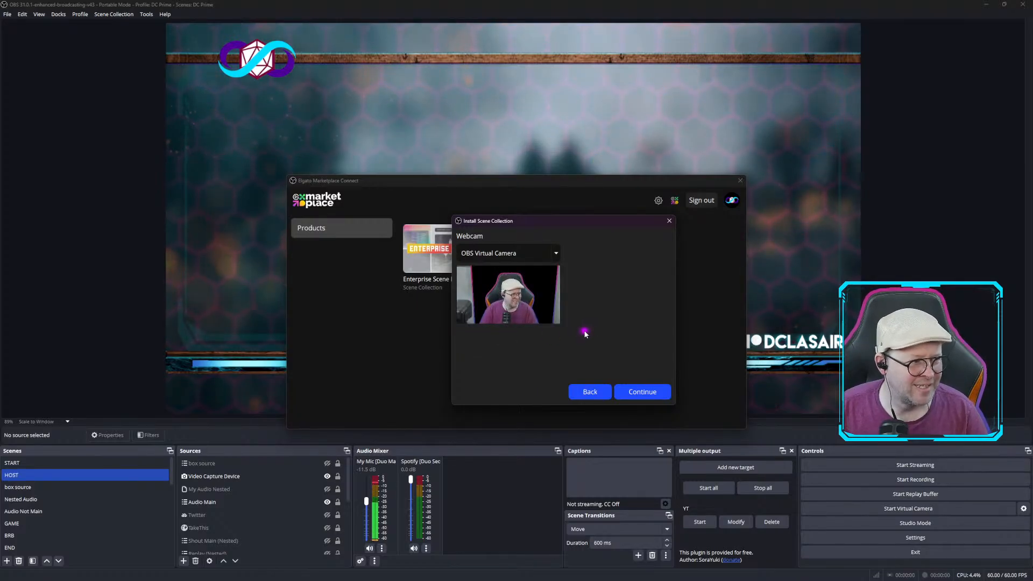
left_click(643, 392)
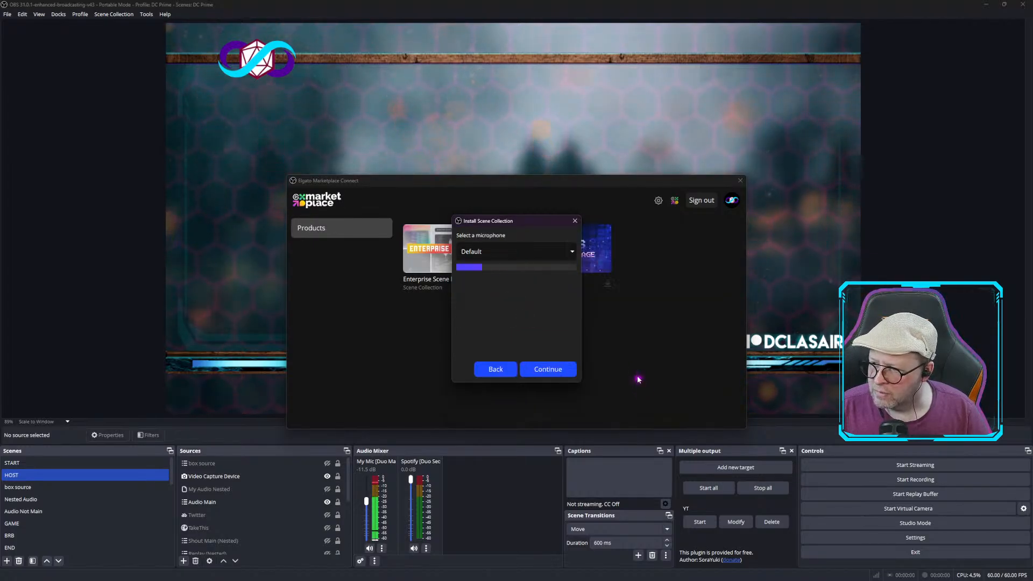
Select Microphone (RODECaster Duo Main) for the Pixels collection, continue the install, and dismiss the source cleanup error.
left_click(512, 250)
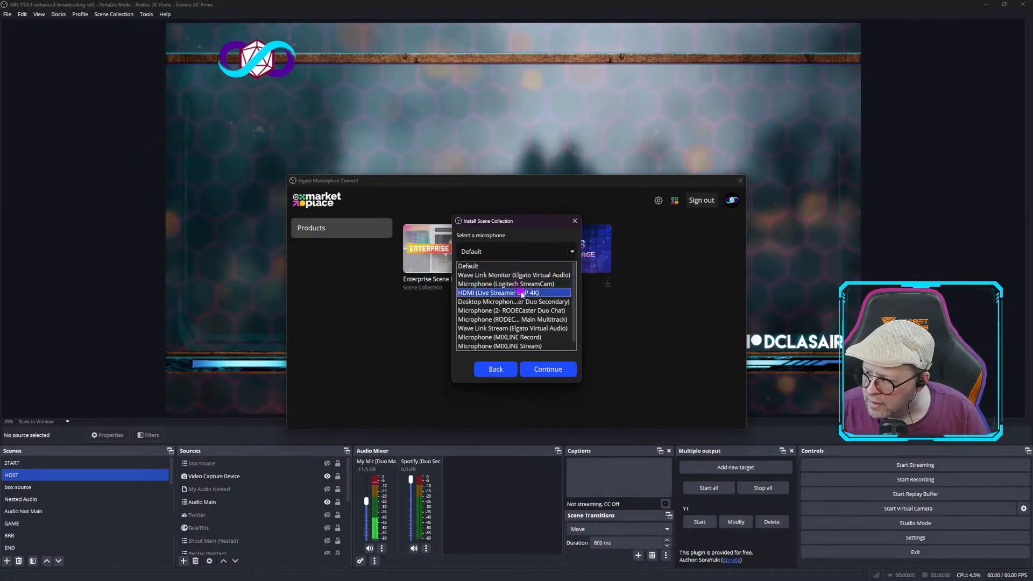
left_click(519, 319)
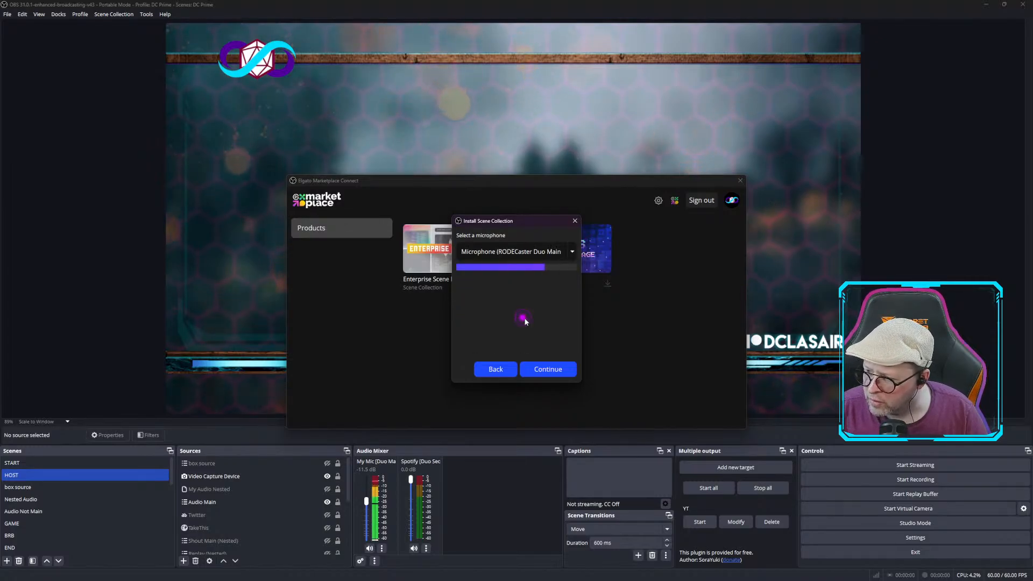
left_click(555, 370)
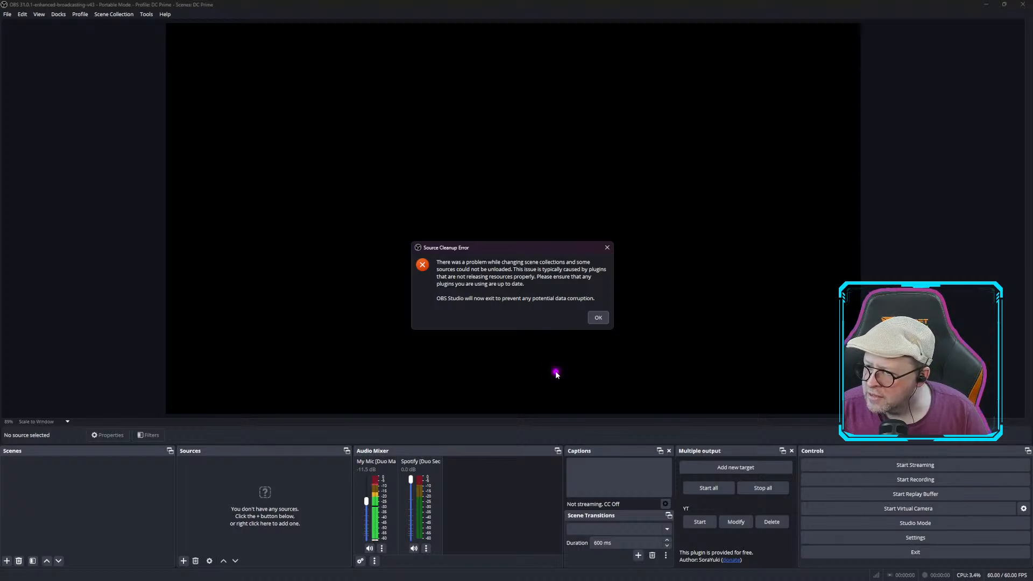
left_click(599, 318)
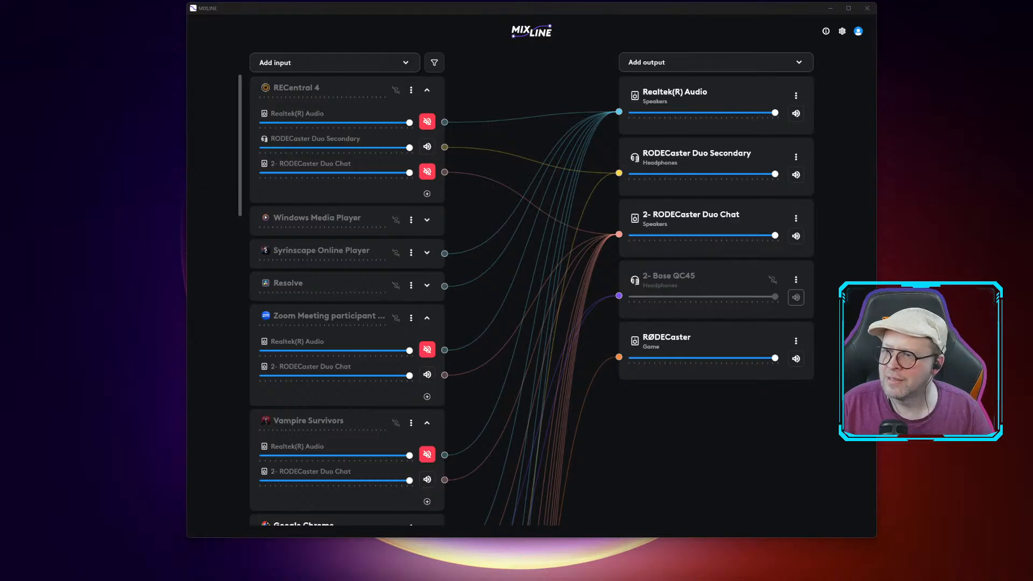
Browse through the installed Pixely collection's scenes and their sources.
left_click(832, 8)
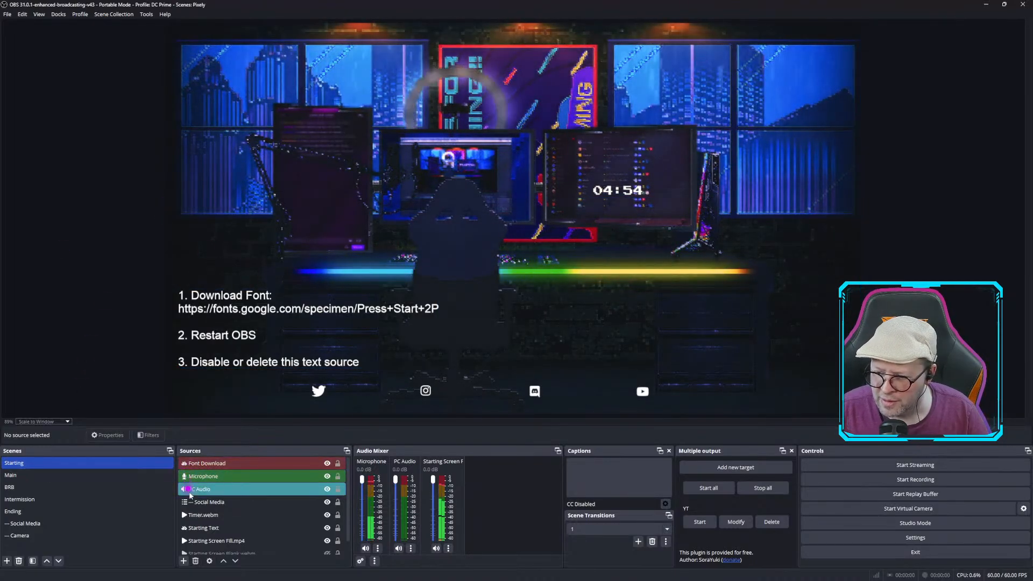
left_click(78, 476)
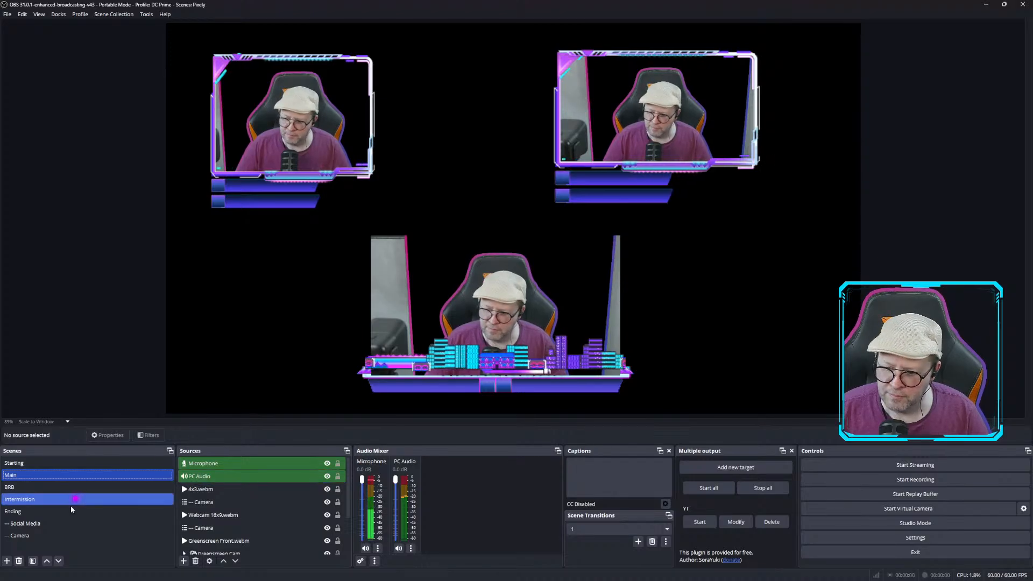
left_click(64, 490)
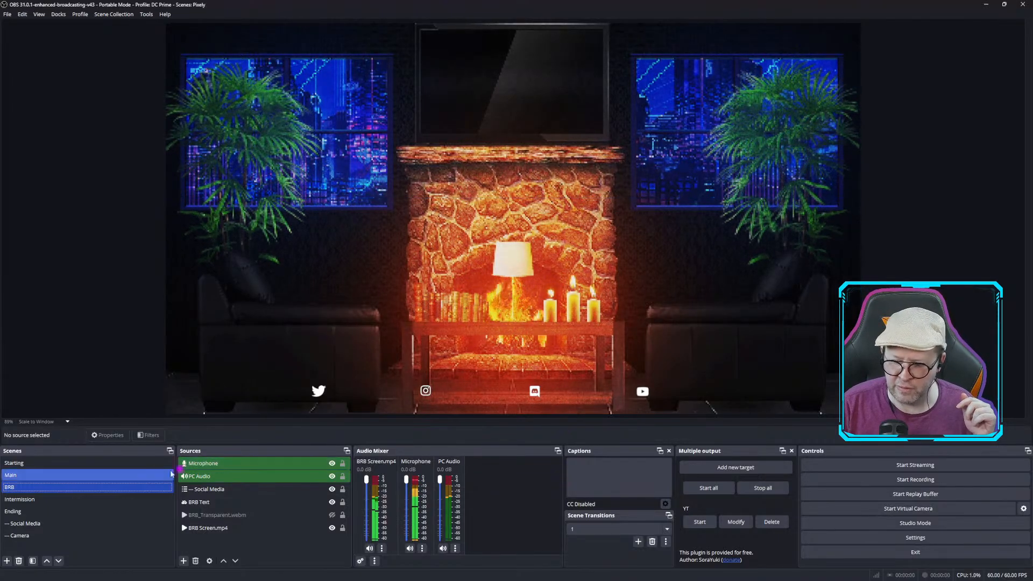
left_click(36, 500)
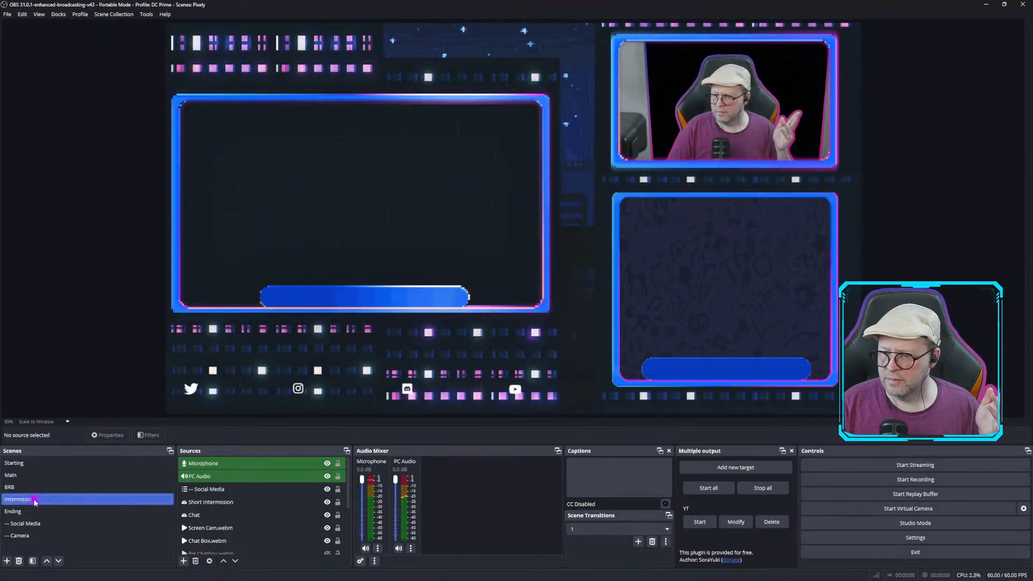
left_click(225, 516)
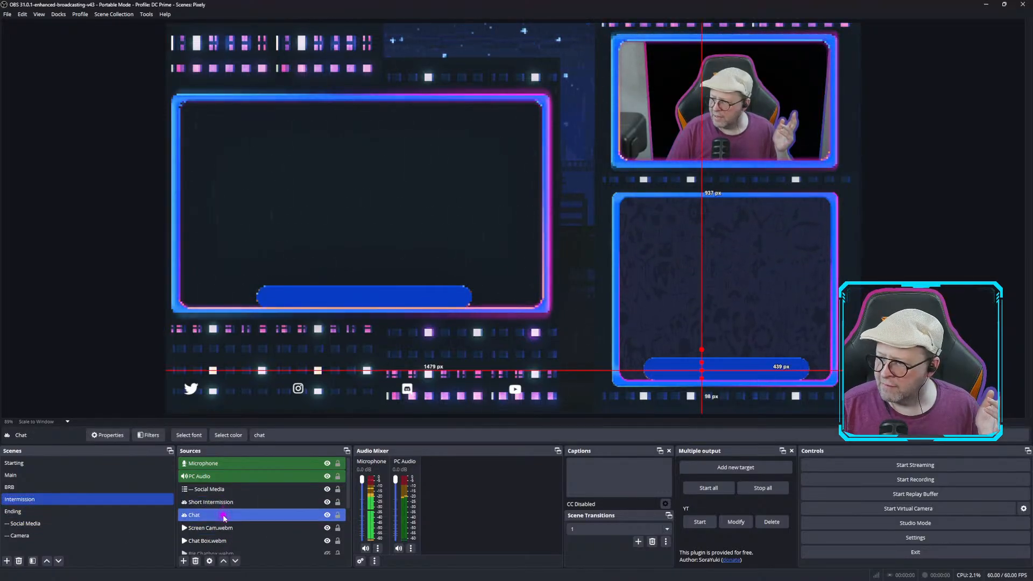
scroll(225, 518, "down", 1)
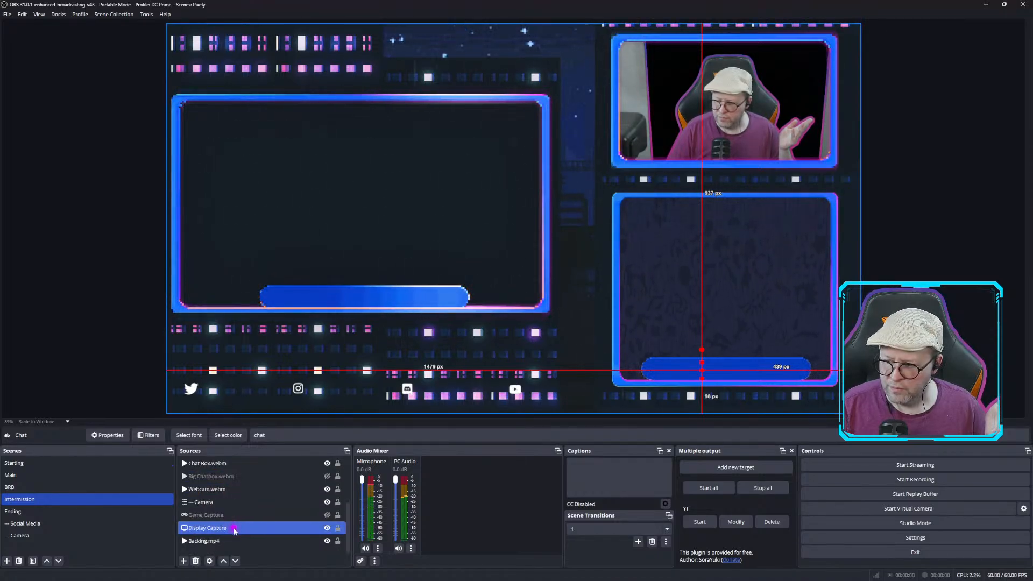
scroll(234, 522, "down", 1)
left_click(234, 509)
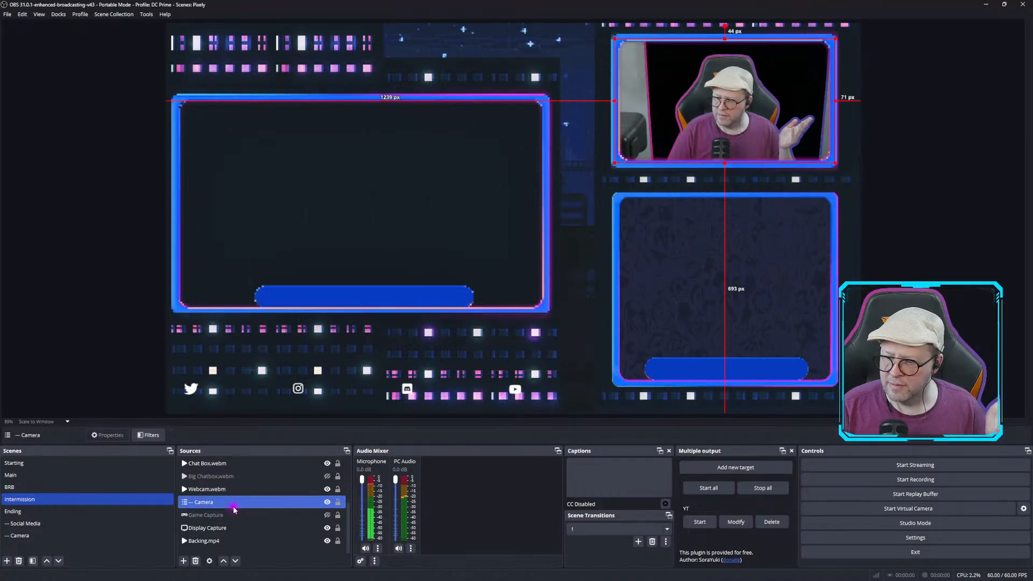
left_click(89, 512)
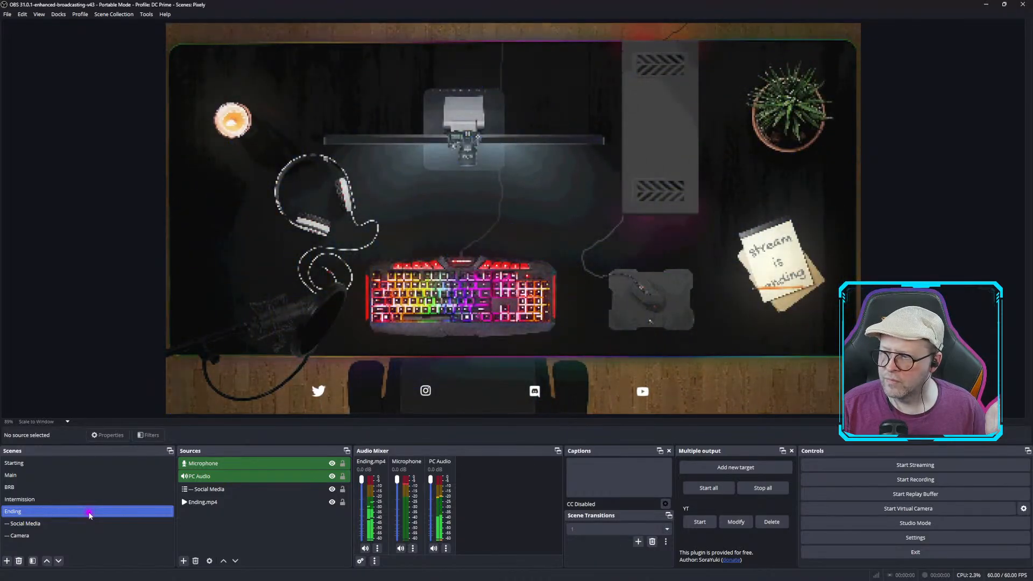
left_click(70, 524)
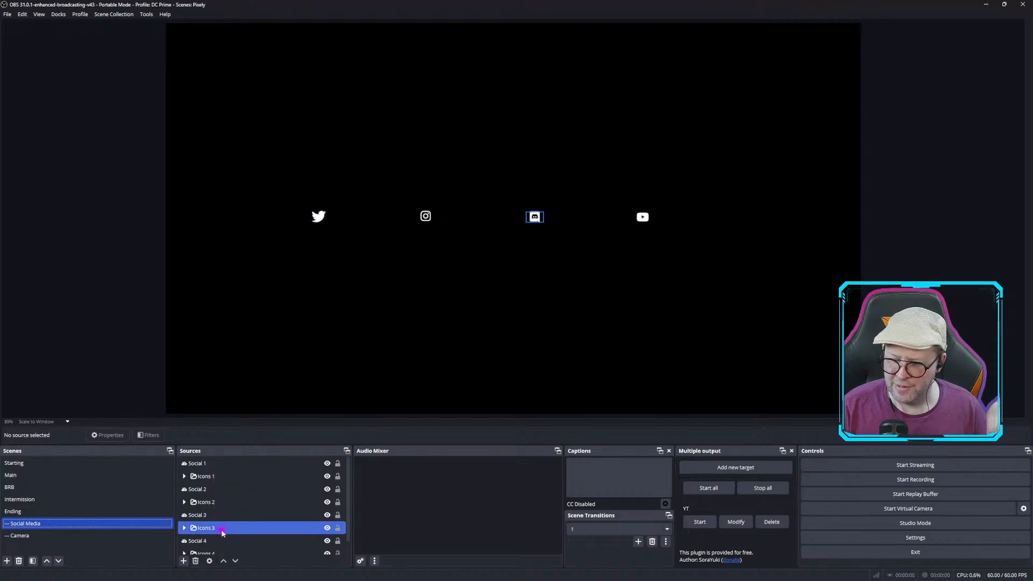
scroll(222, 531, "down", 1)
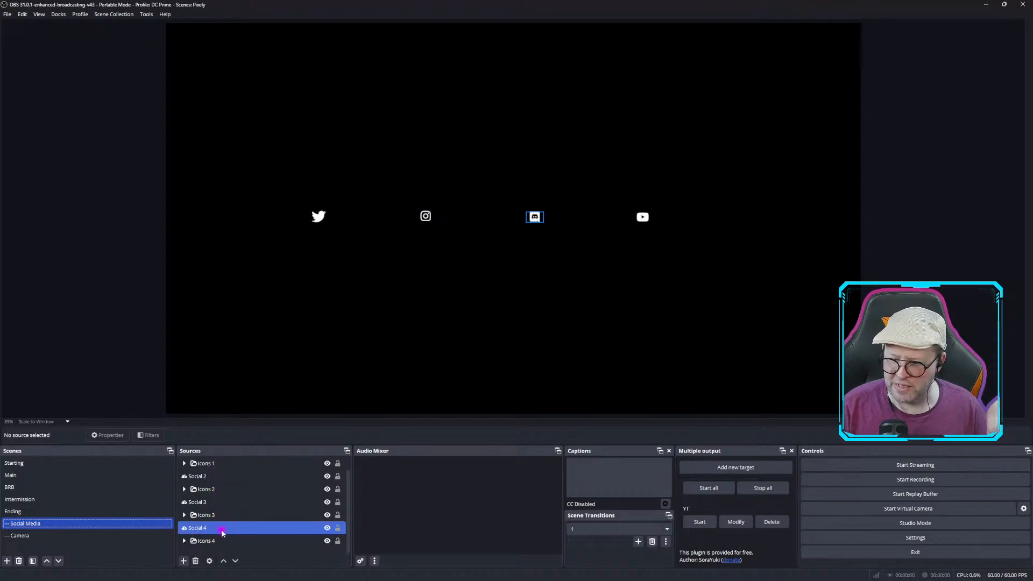
left_click(32, 535)
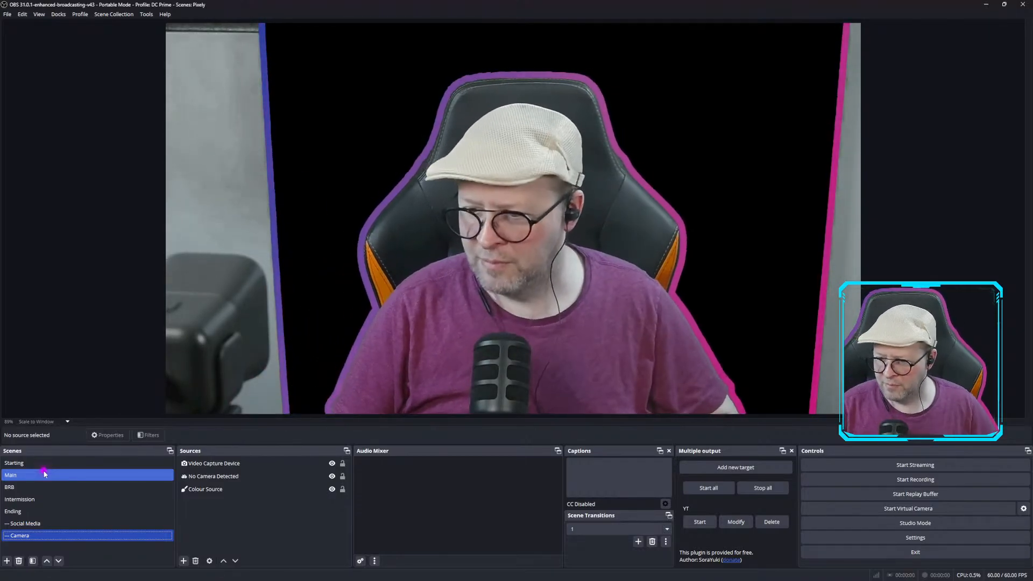
left_click(25, 465)
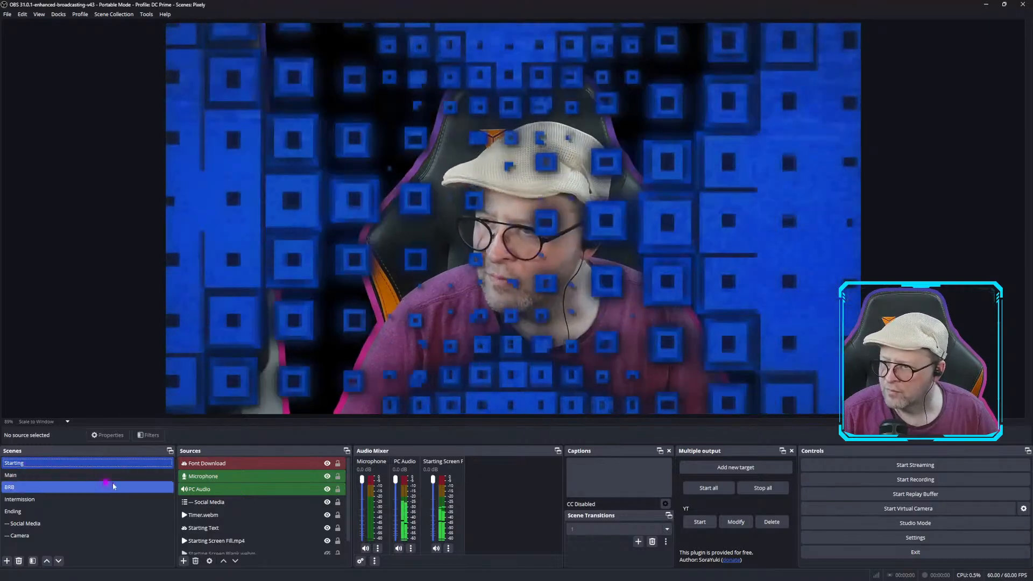
Switch to the Enterprisey Test scene collection and remove it.
left_click(107, 15)
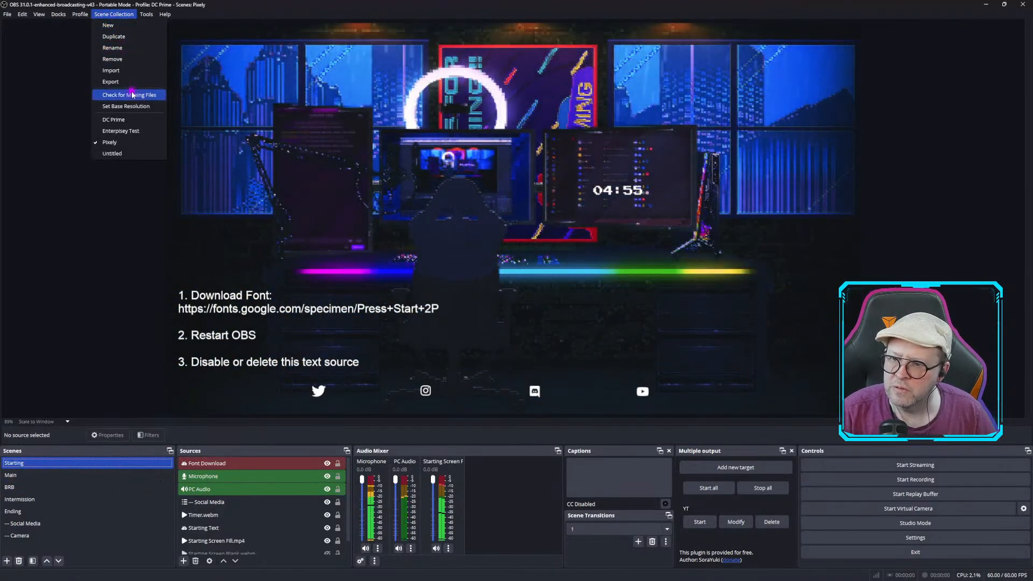
left_click(132, 132)
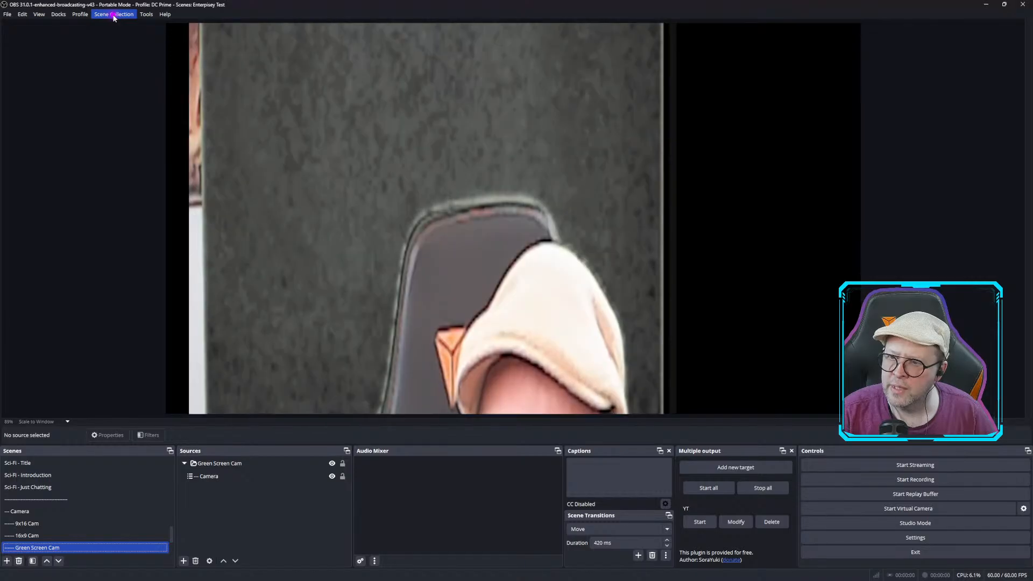
left_click(109, 15)
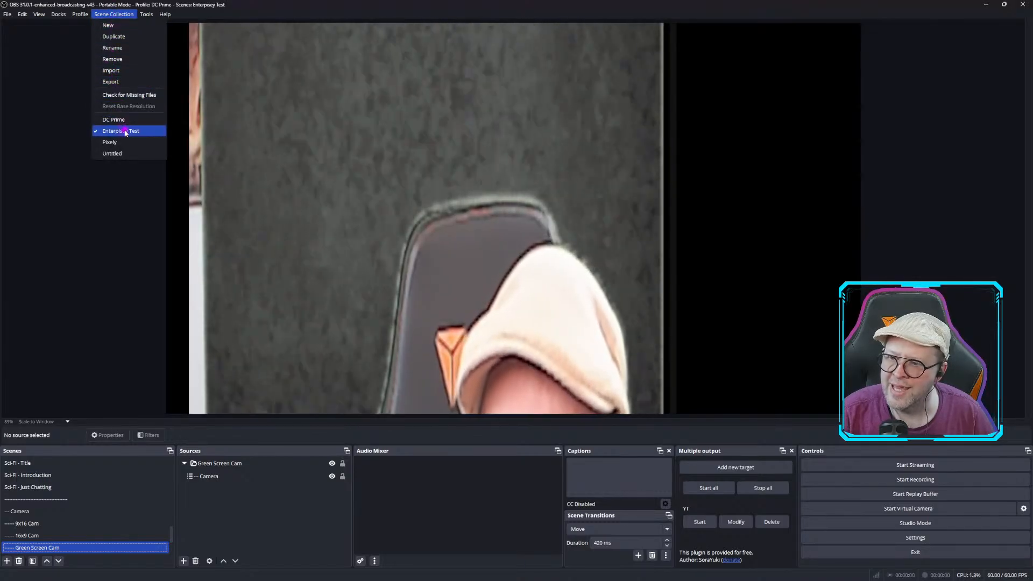
left_click(119, 64)
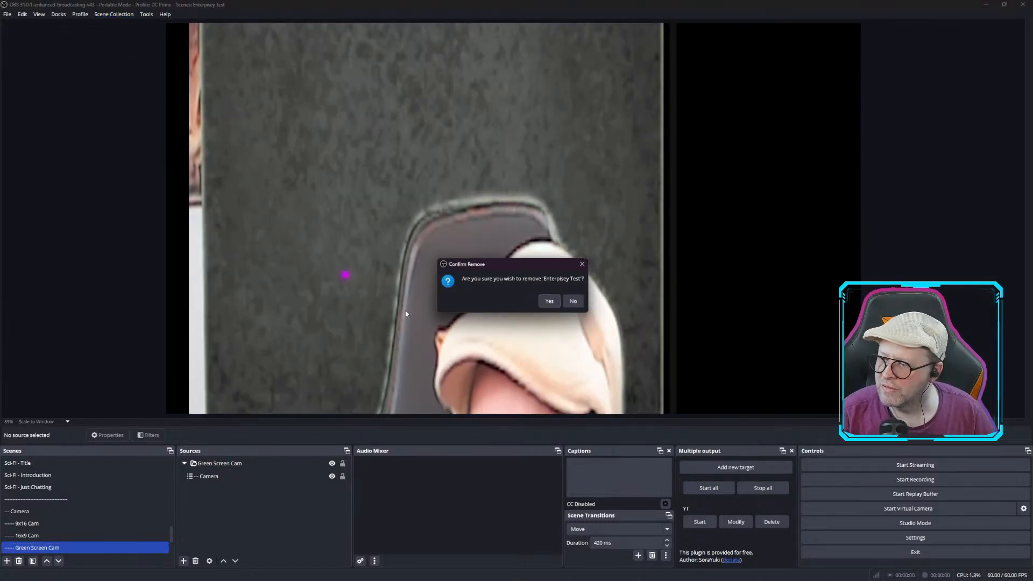
left_click(549, 302)
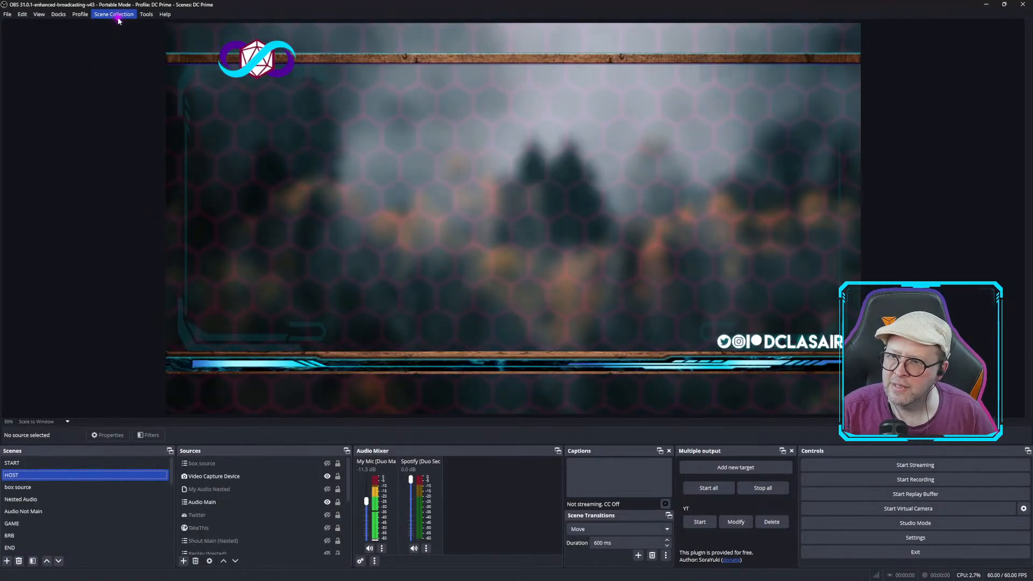
Open Elgato Marketplace Connect, attempt to sign in, and close its window.
left_click(147, 15)
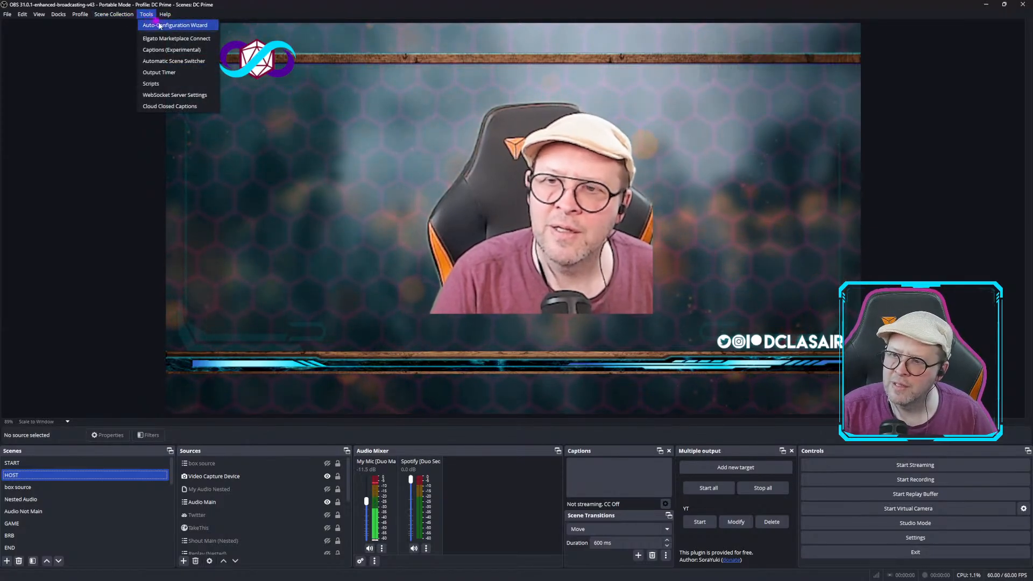
left_click(172, 38)
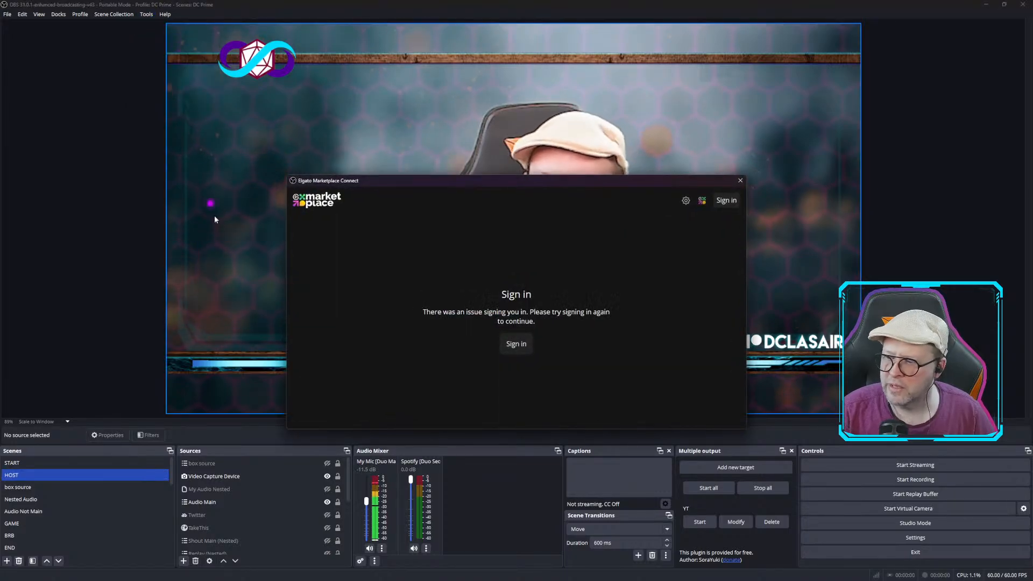
left_click(525, 353)
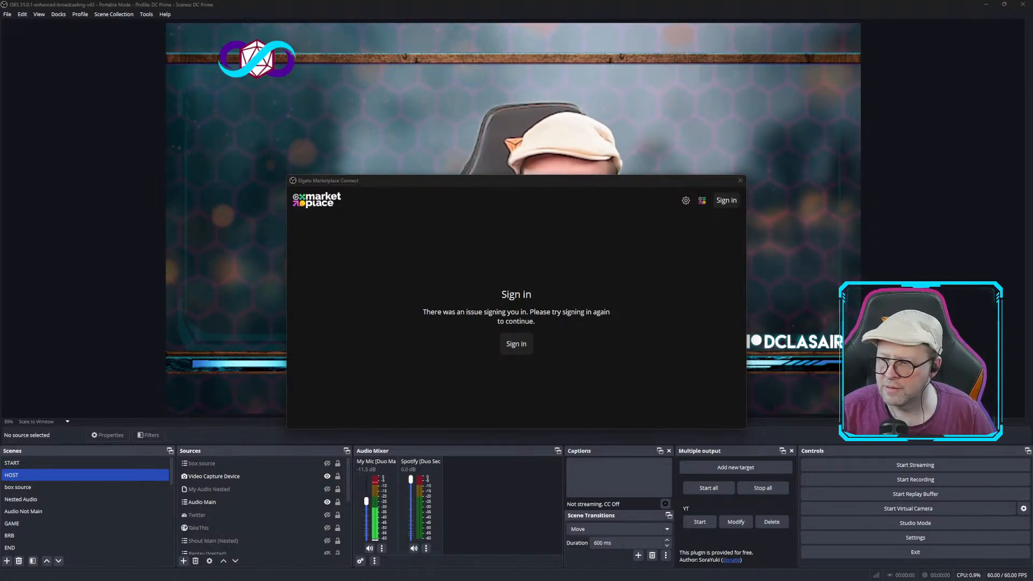
left_click(343, 289)
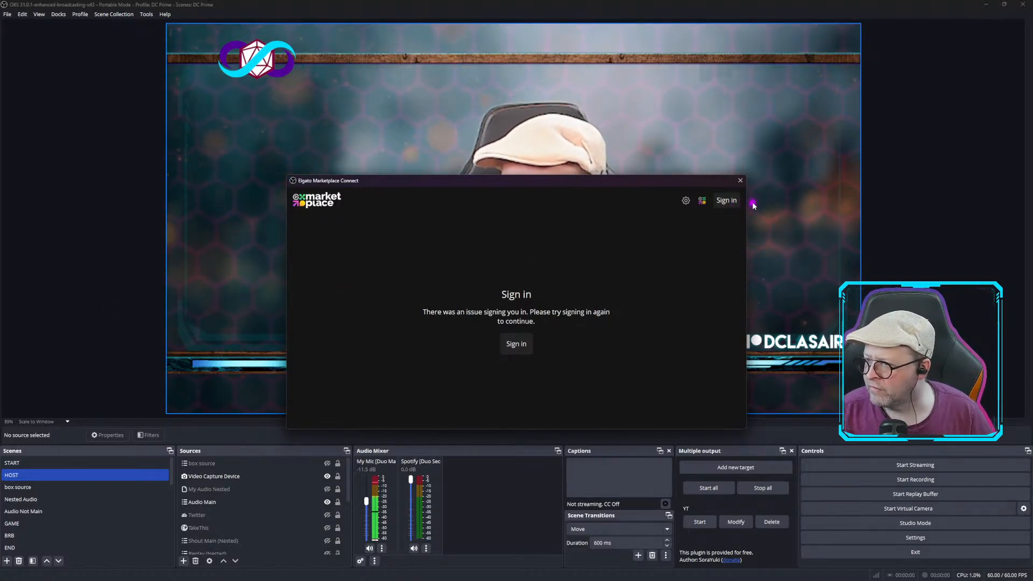
left_click(740, 181)
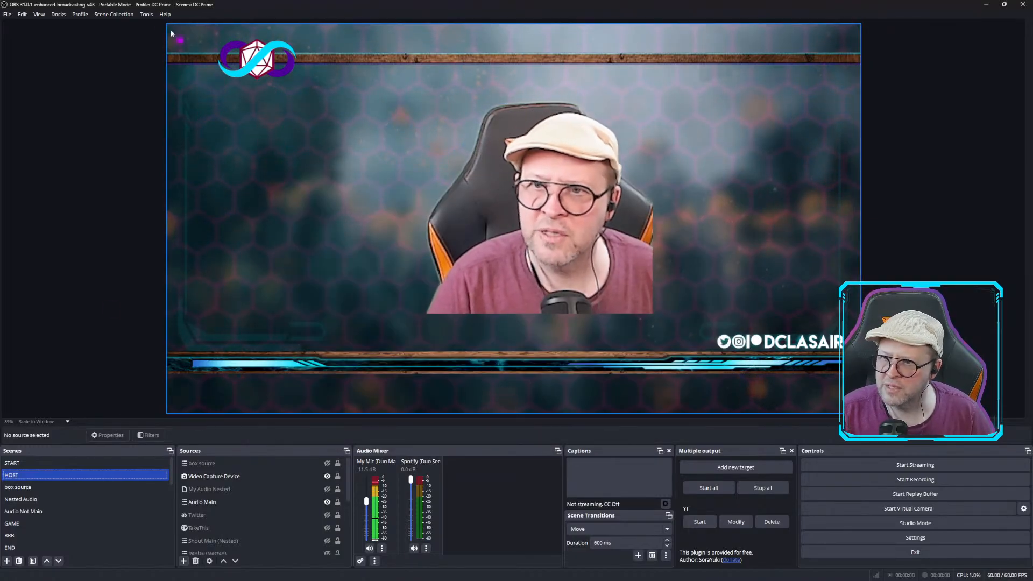
Reopen Elgato Marketplace Connect and start installing the Enterprise Scene Bundle.
left_click(148, 14)
left_click(176, 39)
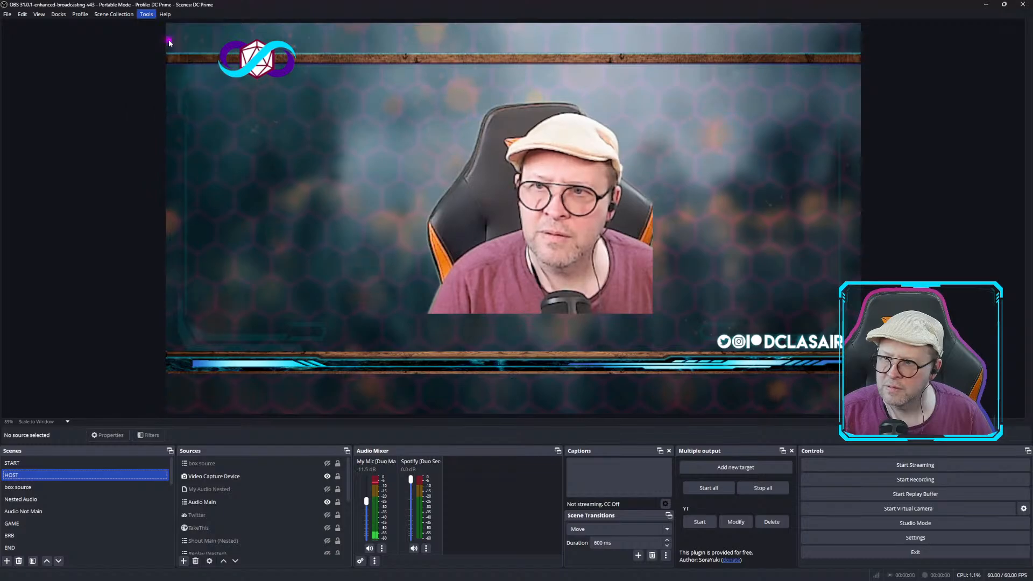
left_click(519, 346)
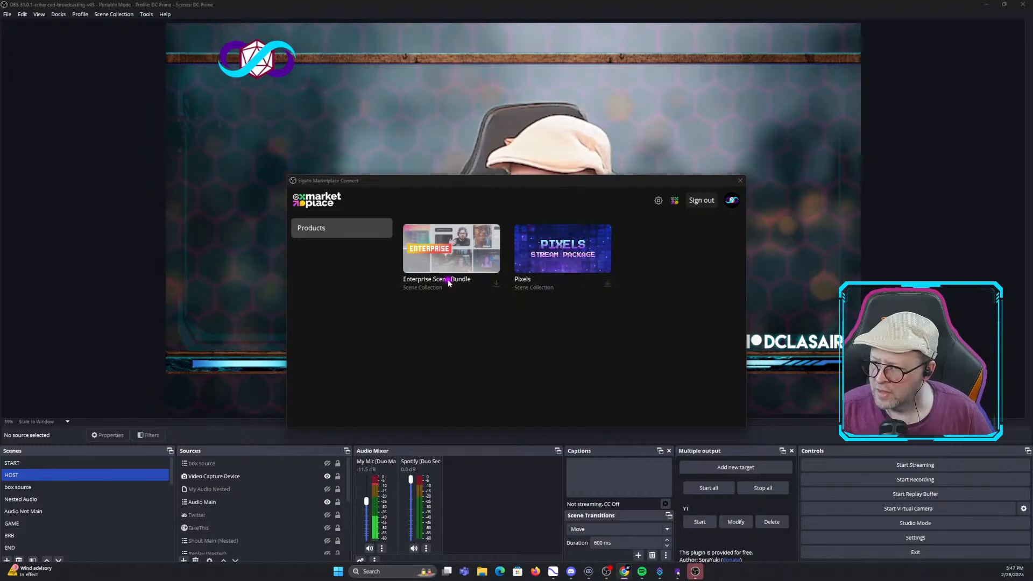
left_click(495, 281)
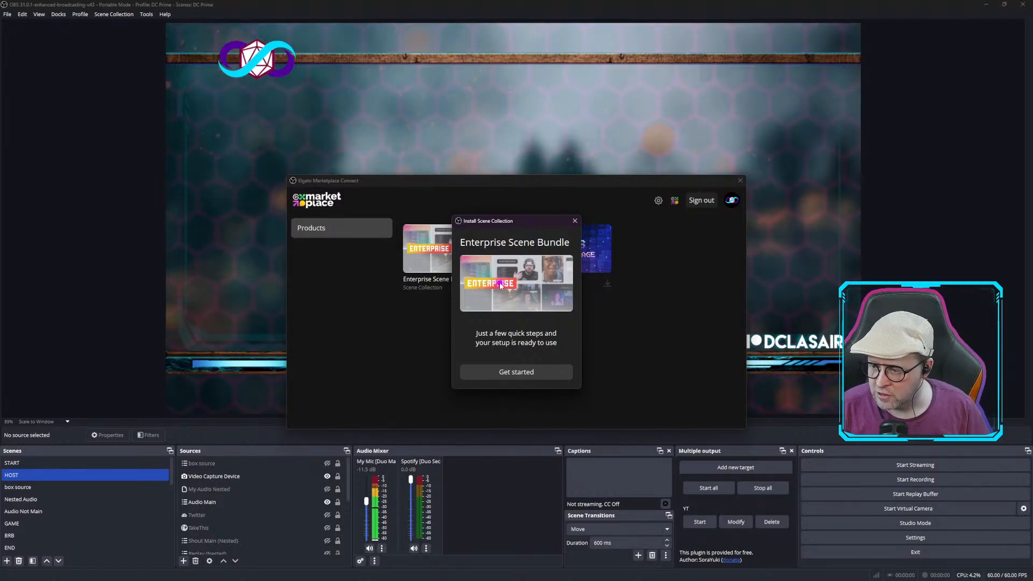
left_click(527, 372)
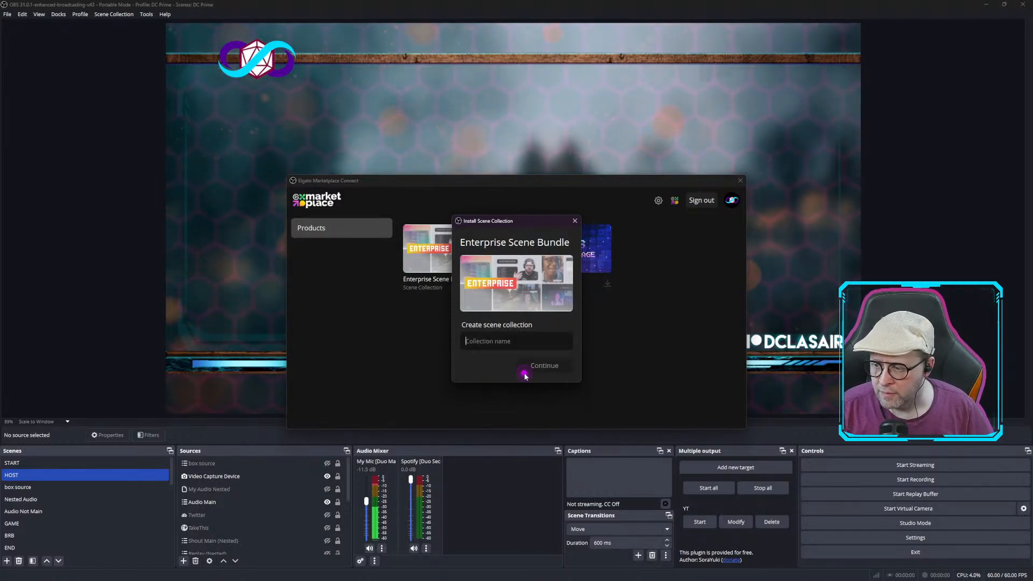
Name the new scene collection Prisey 2 and continue.
left_click(510, 340)
type("Prisey 2")
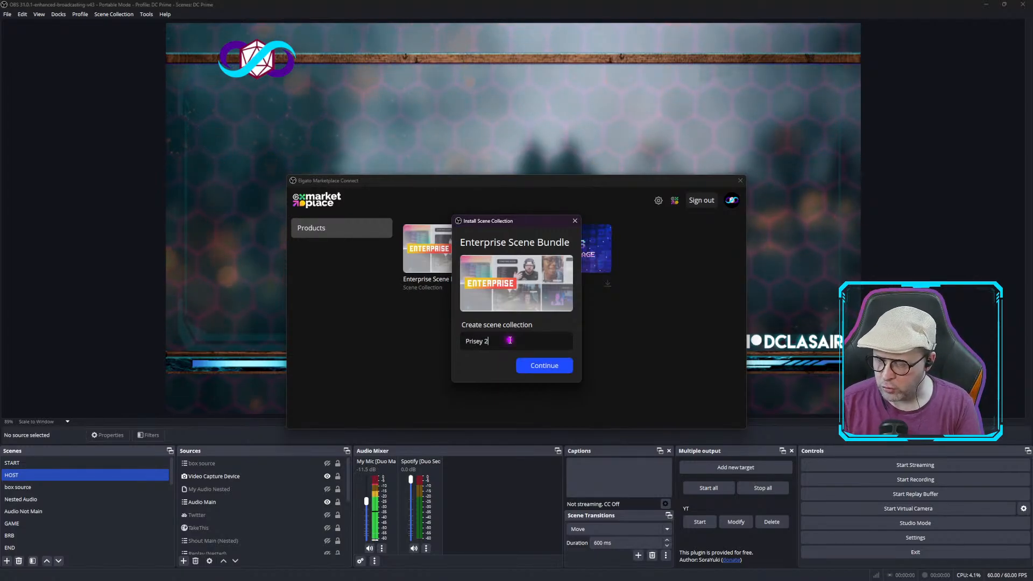
left_click(543, 366)
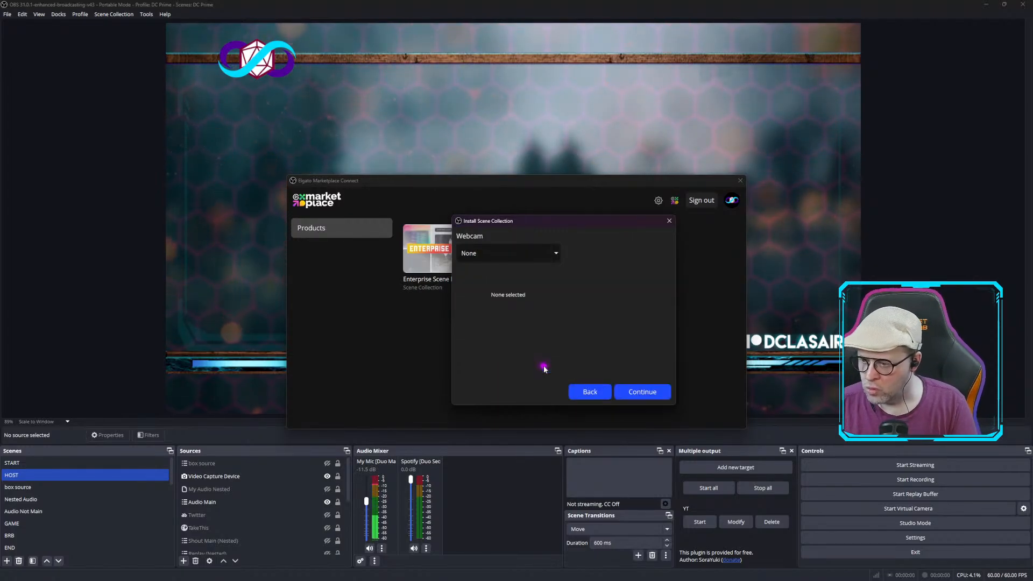
Choose OBS Virtual Camera as the webcam for the Enterprise collection and continue.
left_click(522, 254)
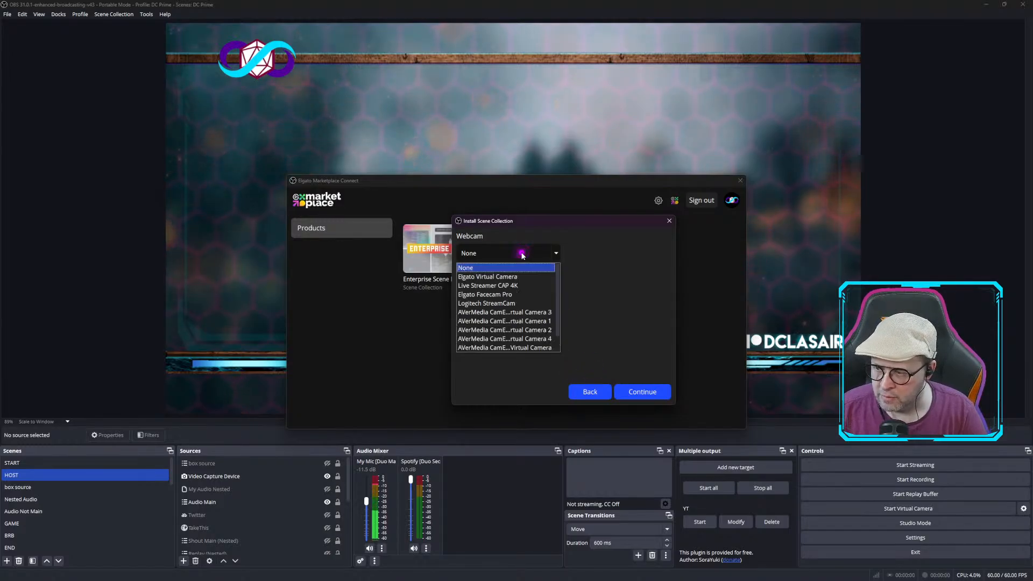
left_click(508, 338)
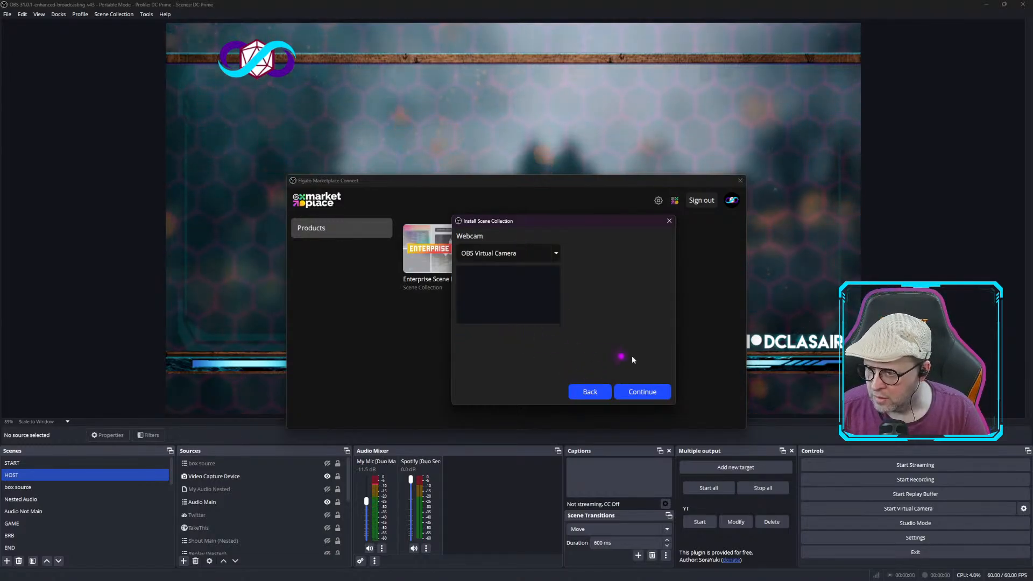
left_click(657, 392)
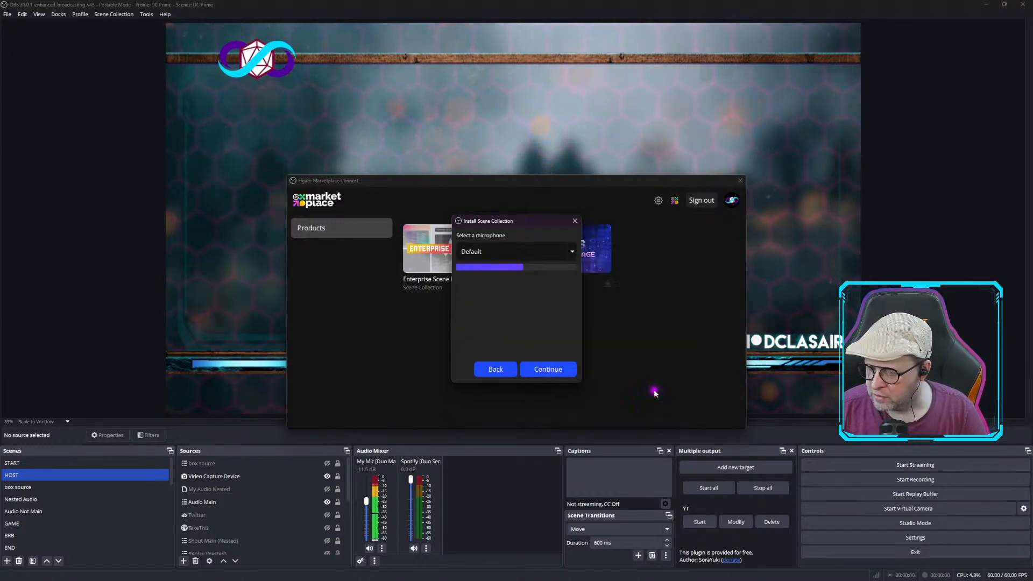
Choose Default as the microphone and complete the Enterprise collection installation.
left_click(515, 253)
left_click(523, 319)
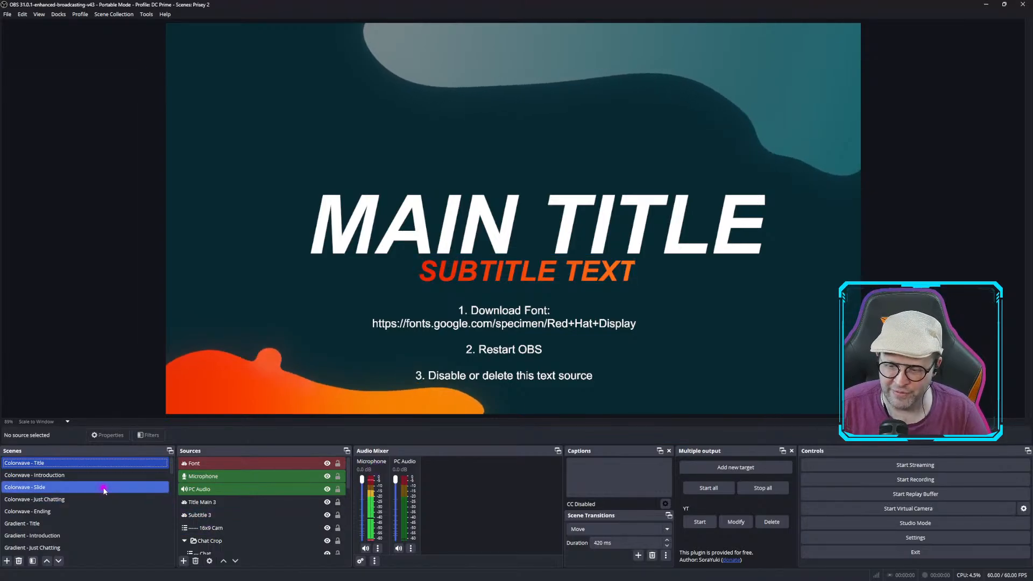
In the Colorwave - Introduction scene, change the Speaker Name text source to DC Lasair.
left_click(42, 477)
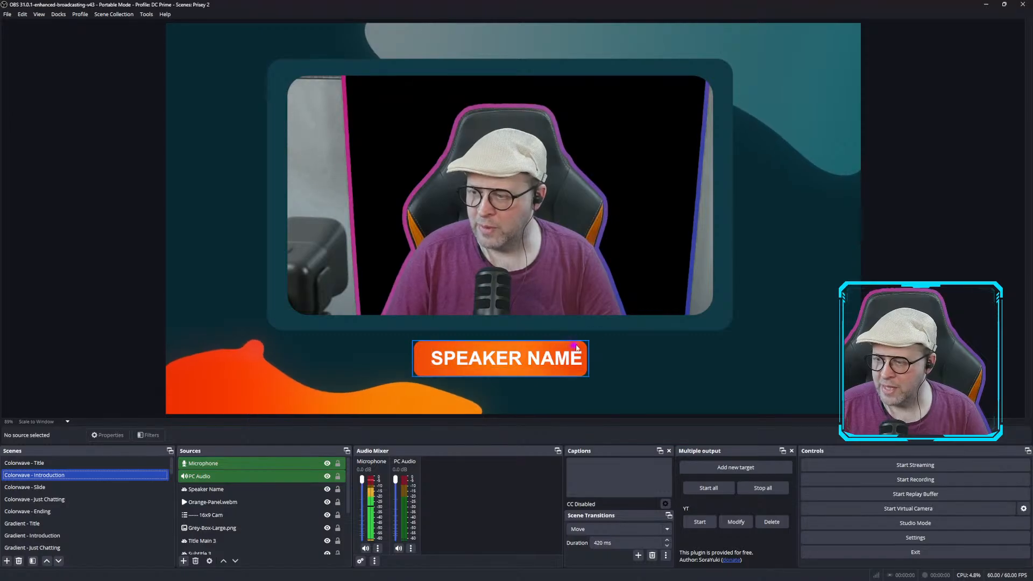
left_click(629, 226)
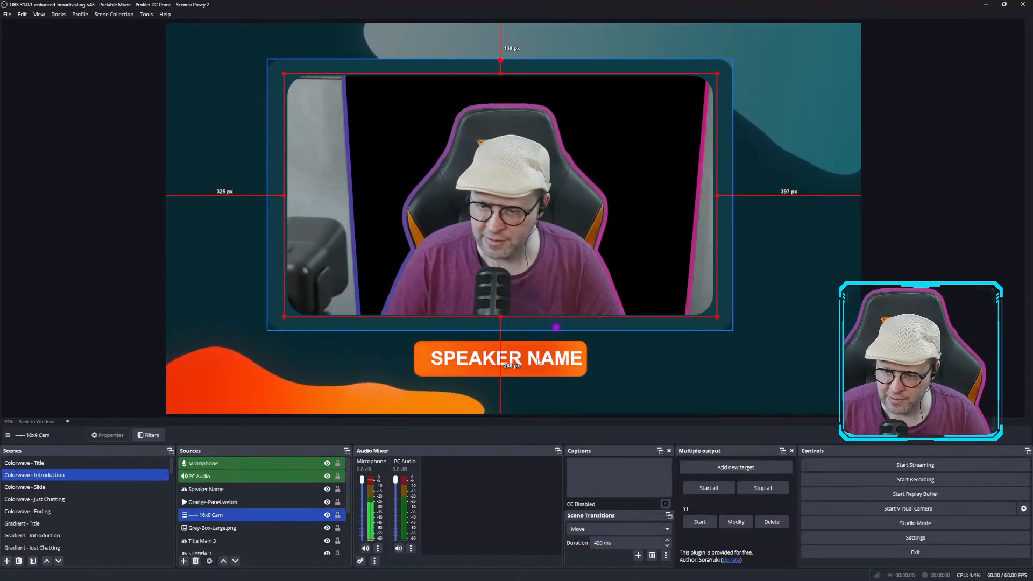
left_click(315, 507, "ctrl")
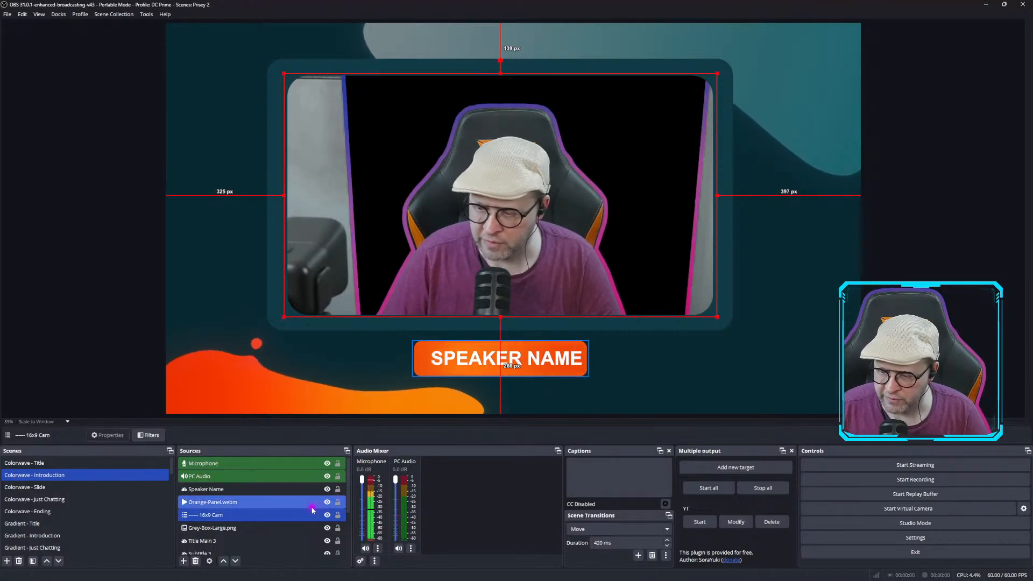
left_click(310, 512)
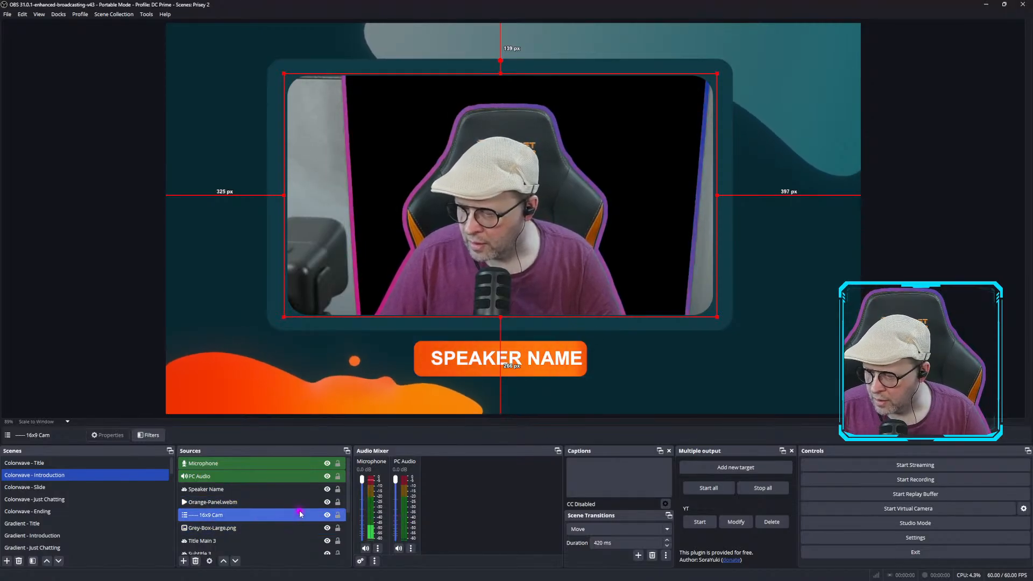
left_click(470, 362)
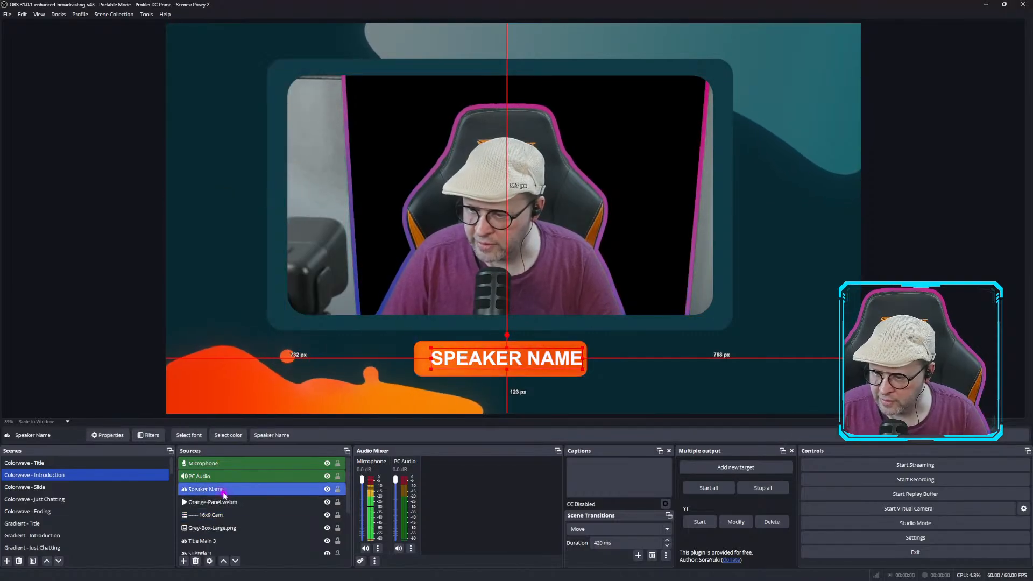
left_click(305, 436)
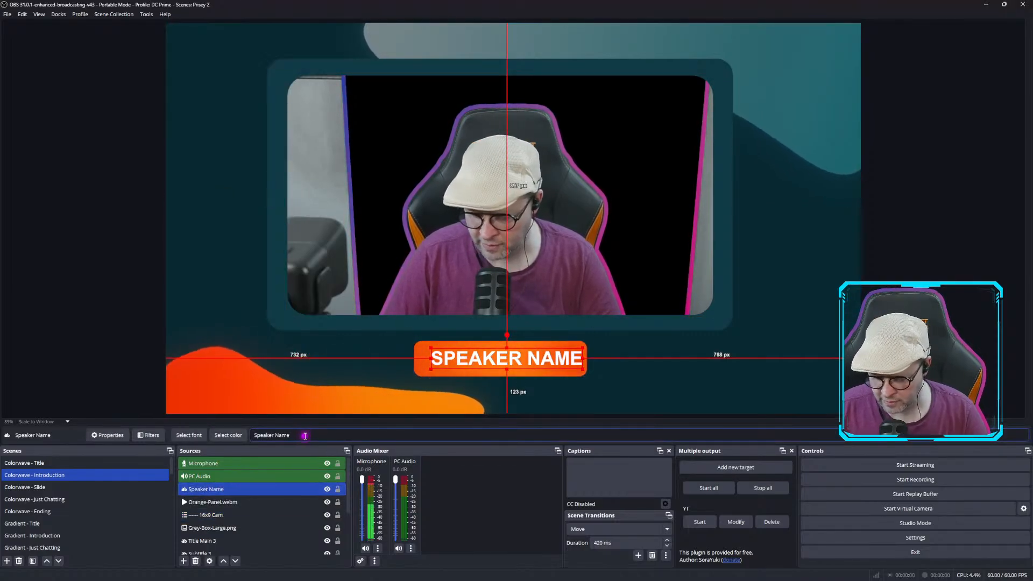
key("BackSpace")
key("BackSpace")
key("BackSpace")
key("BackSpace")
key("BackSpace")
key("BackSpace")
key("BackSpace")
key("BackSpace")
key("BackSpace")
key("BackSpace")
key("BackSpace")
key("BackSpace")
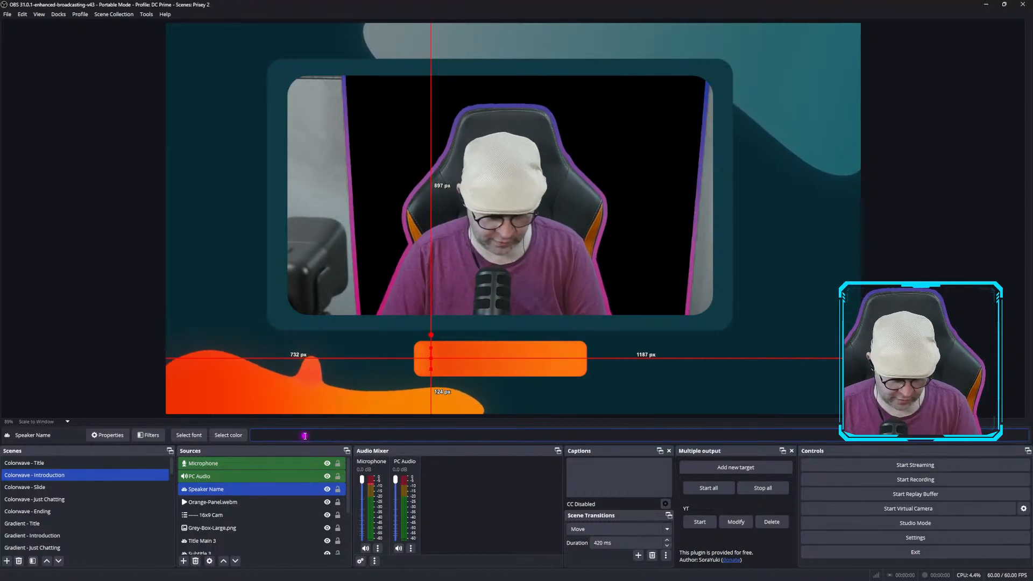
type("DC ")
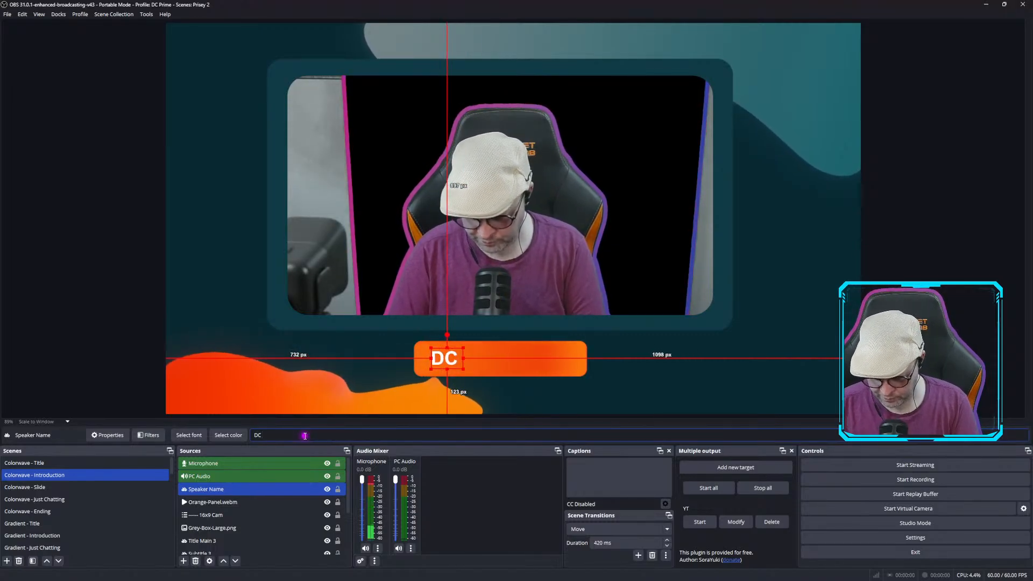
type("Lasair")
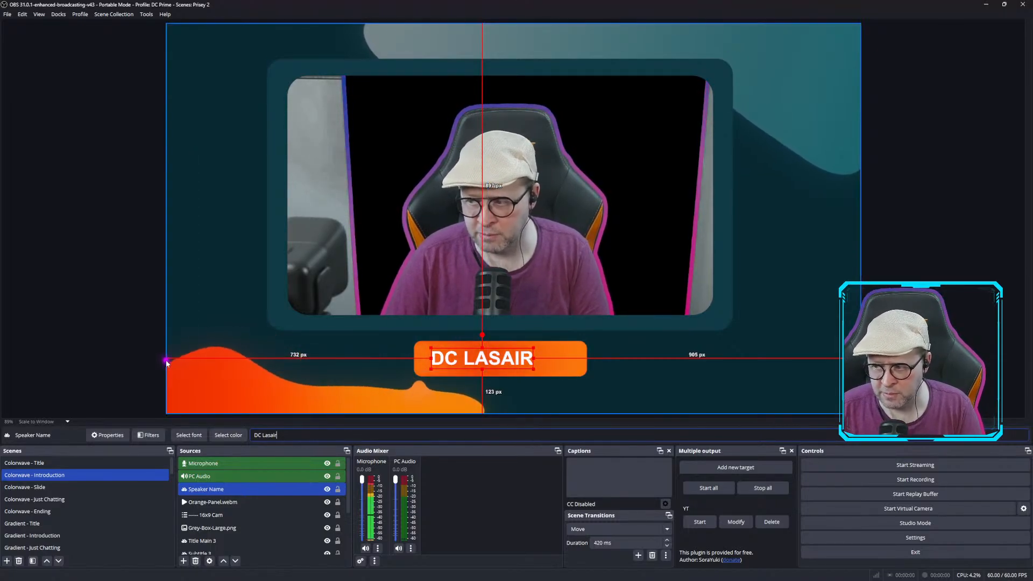
Open the Colorwave - Slide scene and inspect its slide title and slide text sources.
left_click(47, 488)
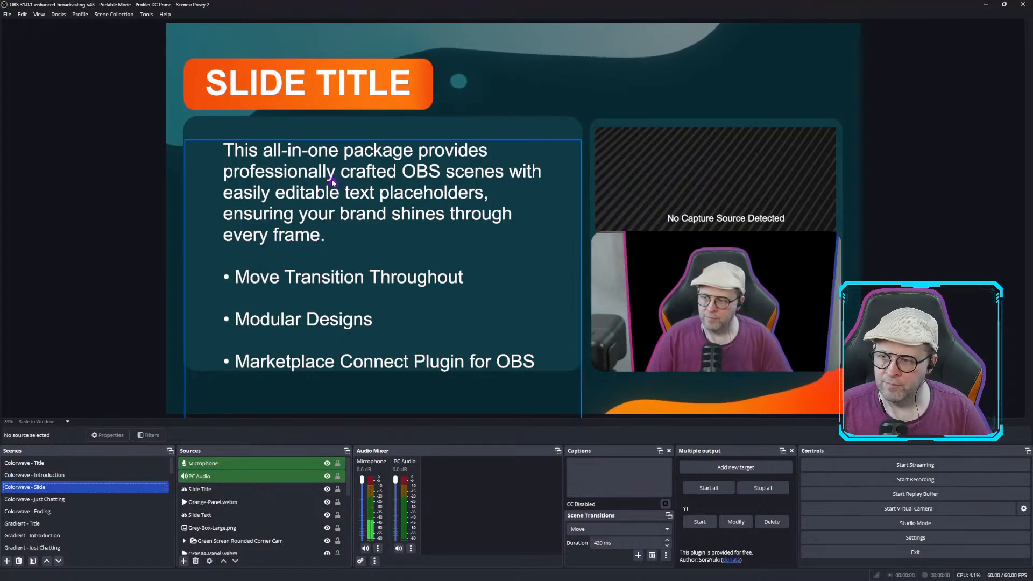
left_click(355, 80)
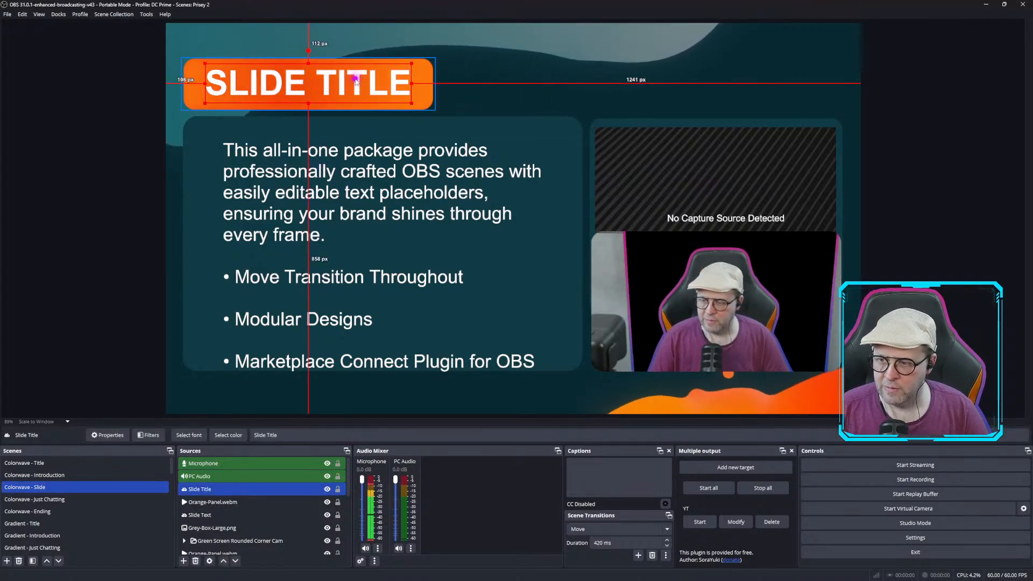
left_click(382, 186)
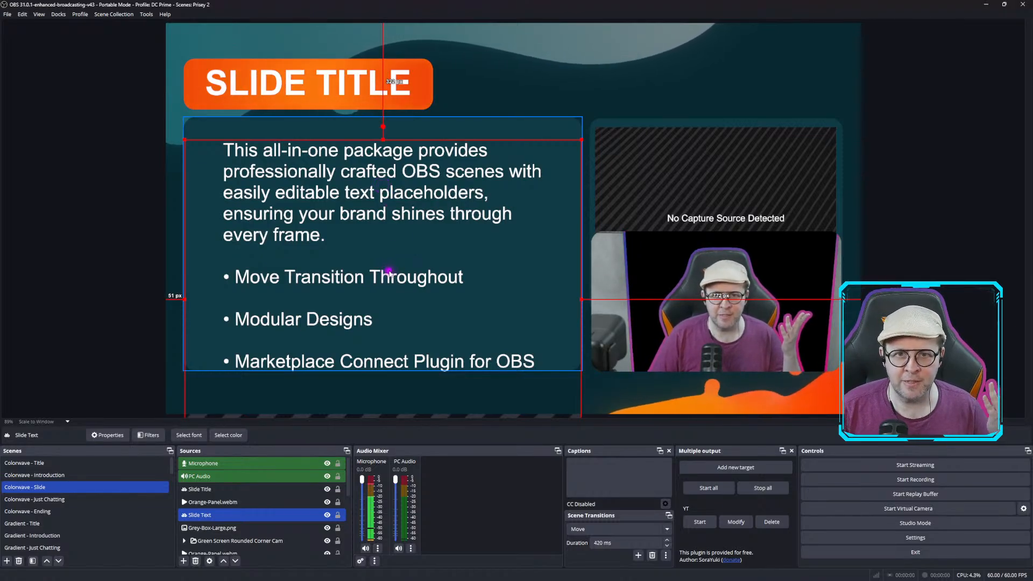
Browse the Topography, Ember, Light and Sci-Fi scenes of the new collection.
scroll(52, 525, "down", 2)
left_click(52, 524)
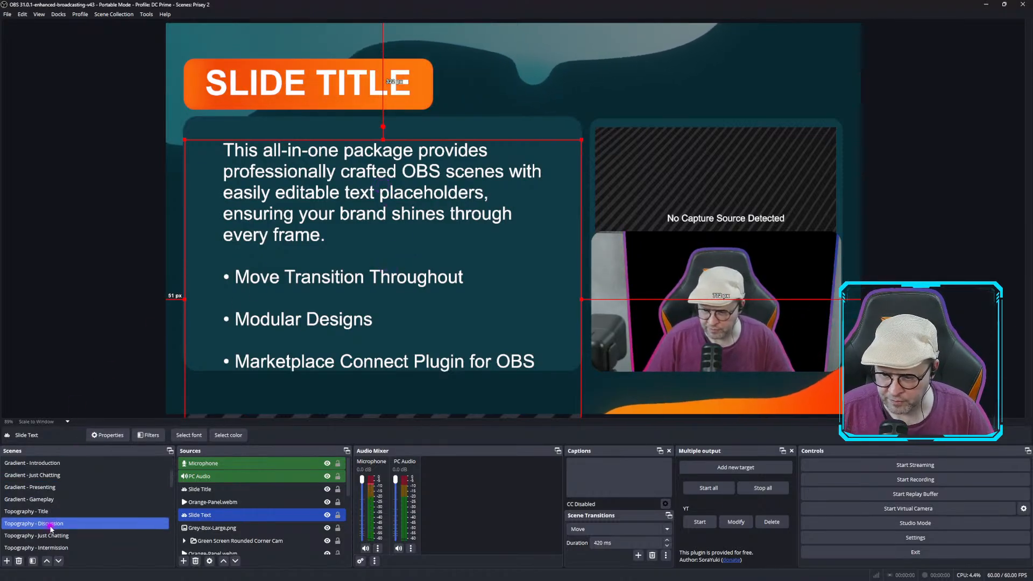
key("Up")
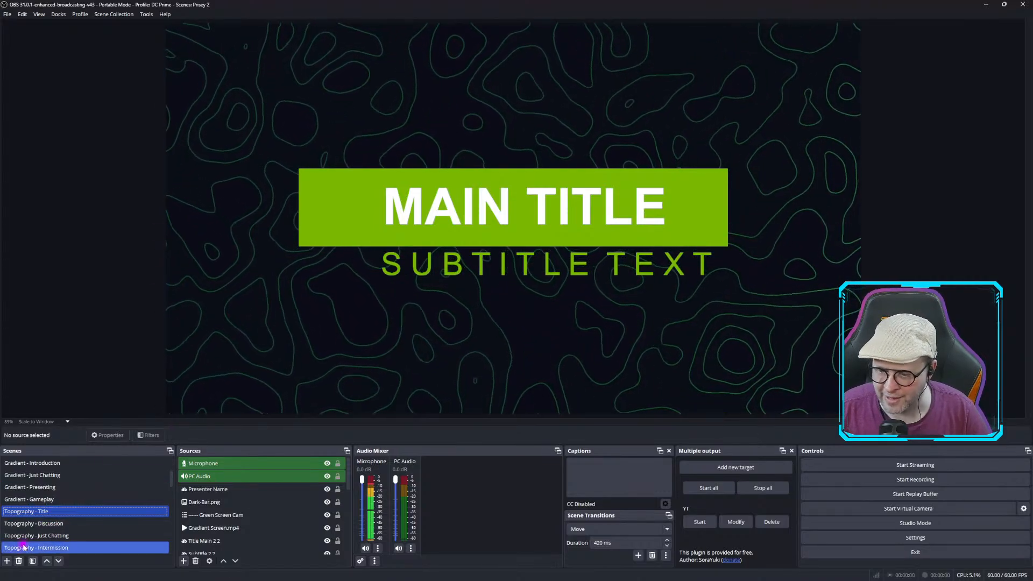
left_click(40, 525)
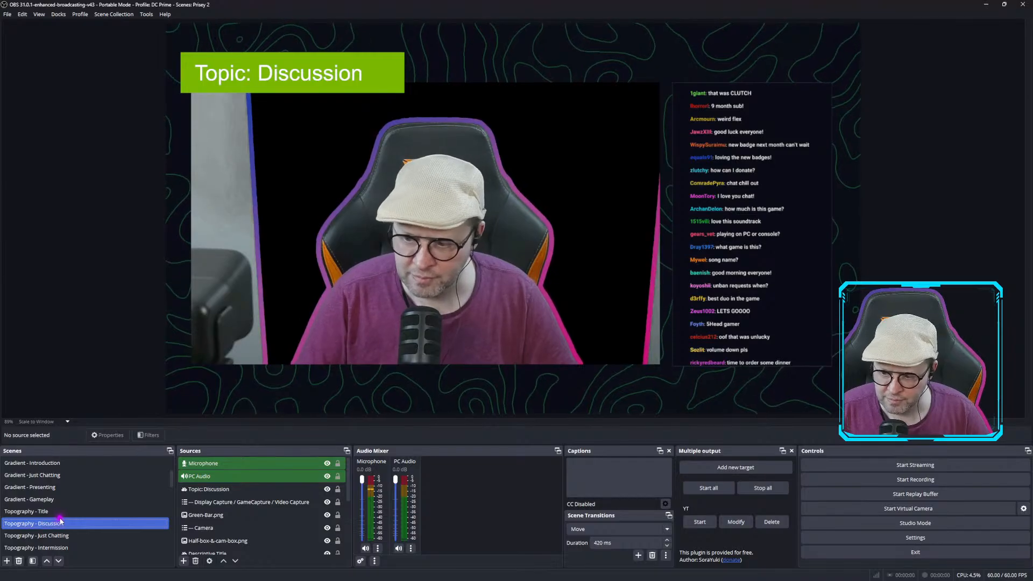
scroll(60, 528, "down", 5)
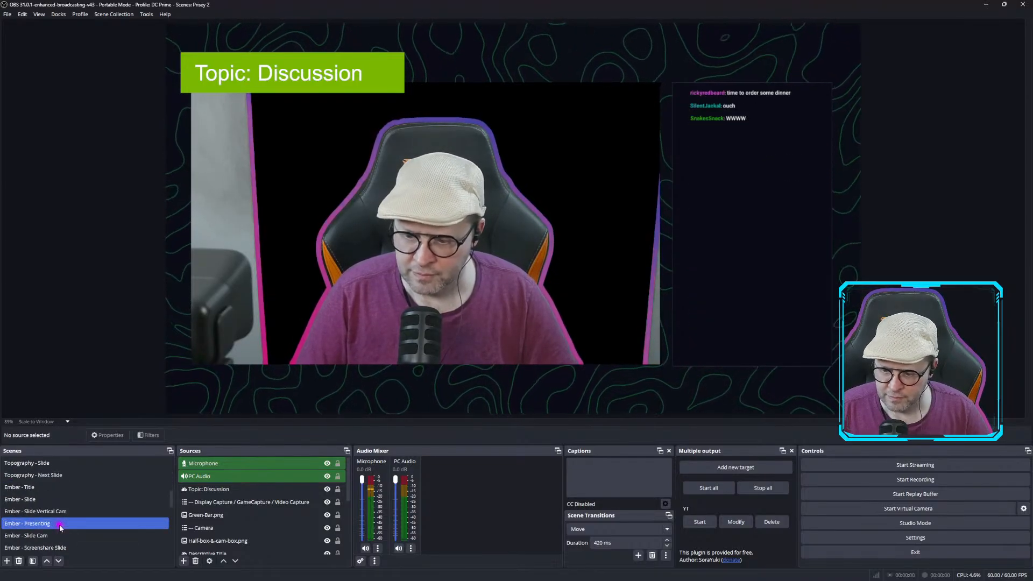
left_click(31, 513)
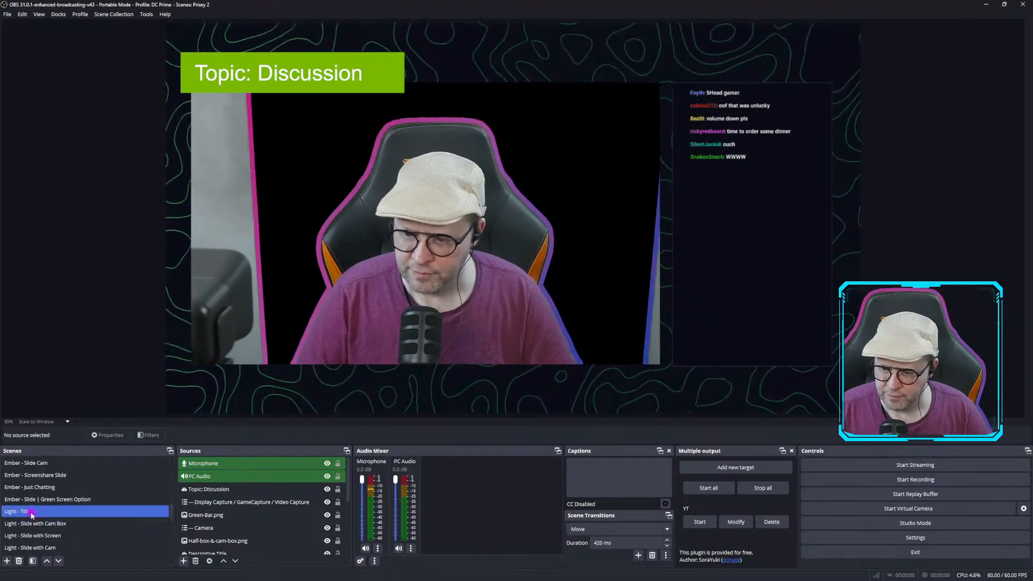
left_click(33, 523)
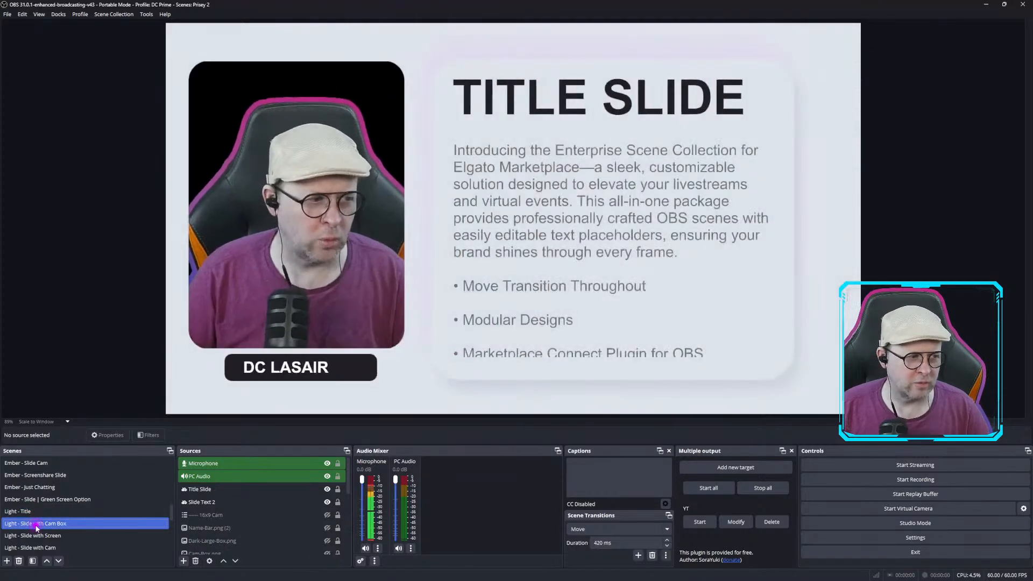
left_click(43, 489)
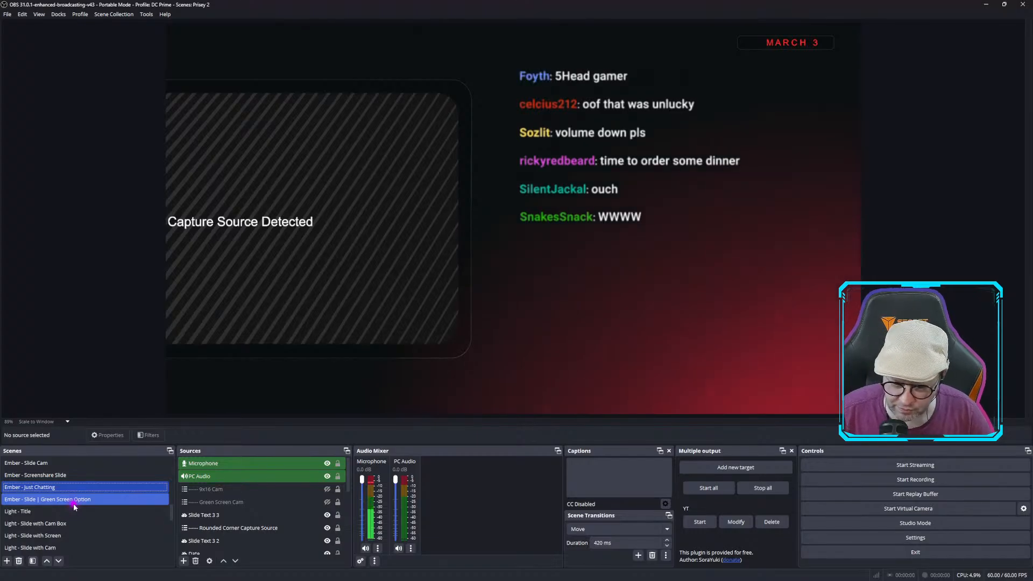
scroll(65, 503, "down", 2)
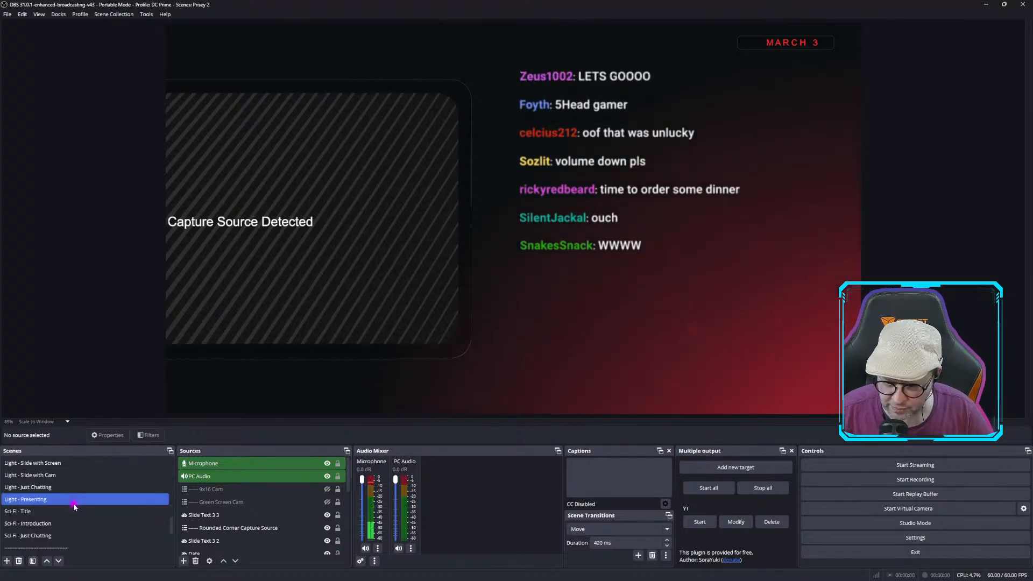
left_click(45, 514)
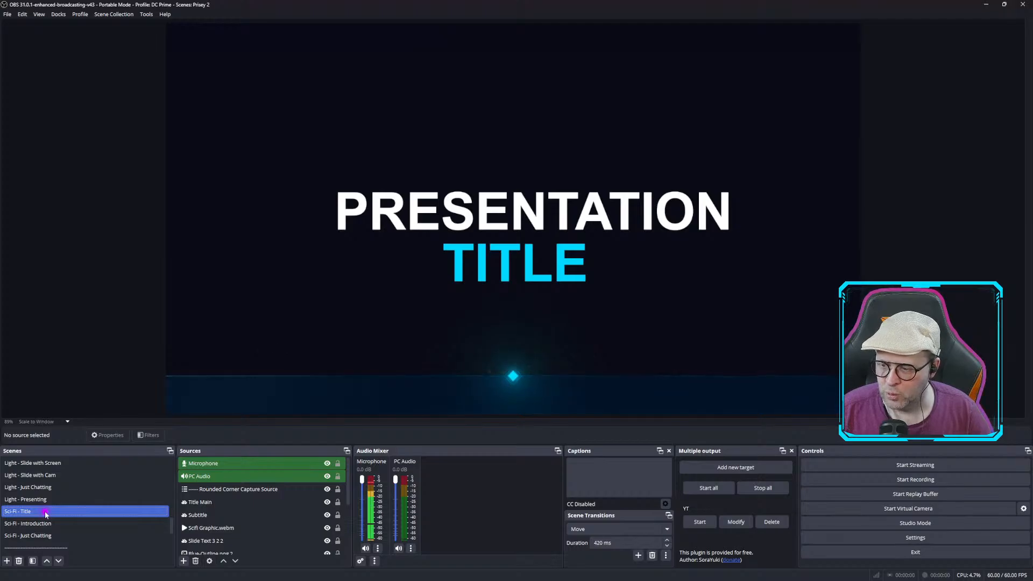
left_click(44, 523)
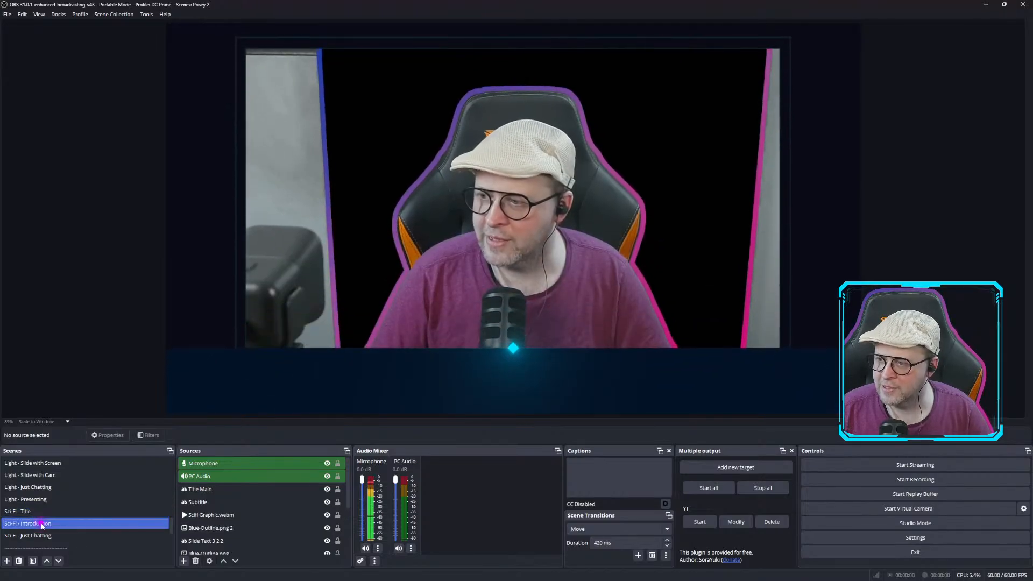
left_click(41, 535)
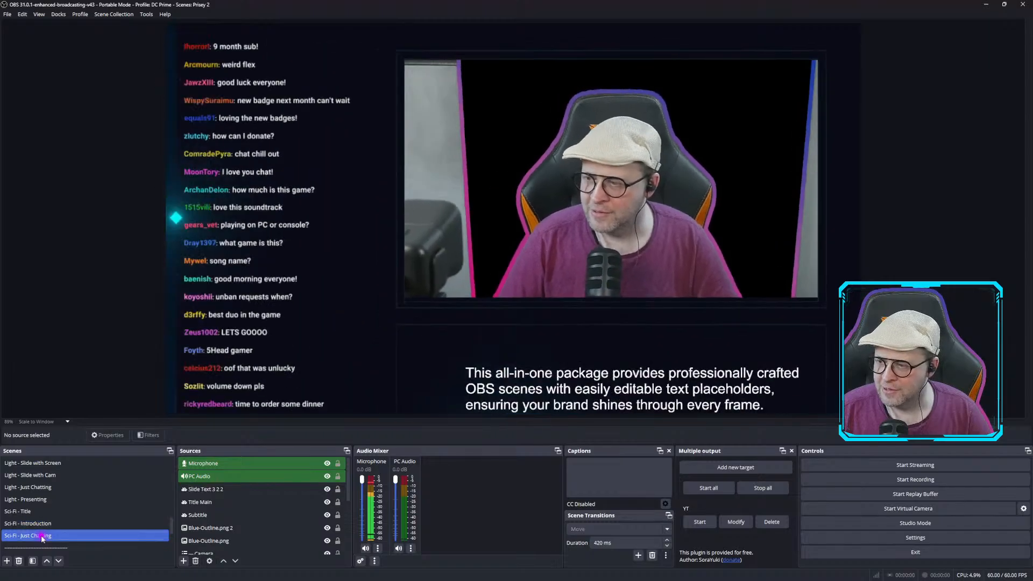
Open the Camera scene and crop the camera source's left and right edges to remove the background.
scroll(54, 499, "down", 3)
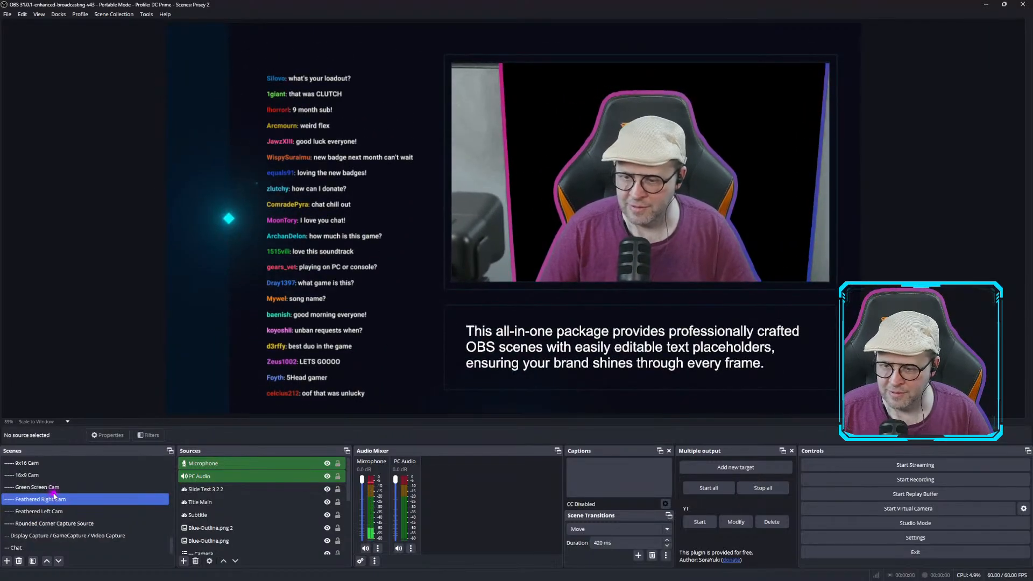
scroll(56, 505, "up", 3)
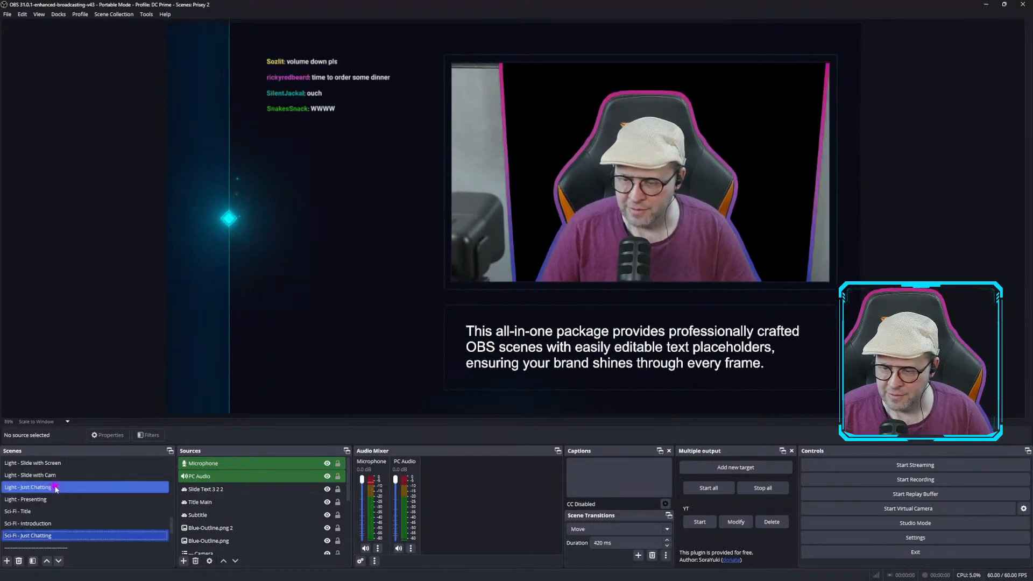
scroll(55, 489, "down", 2)
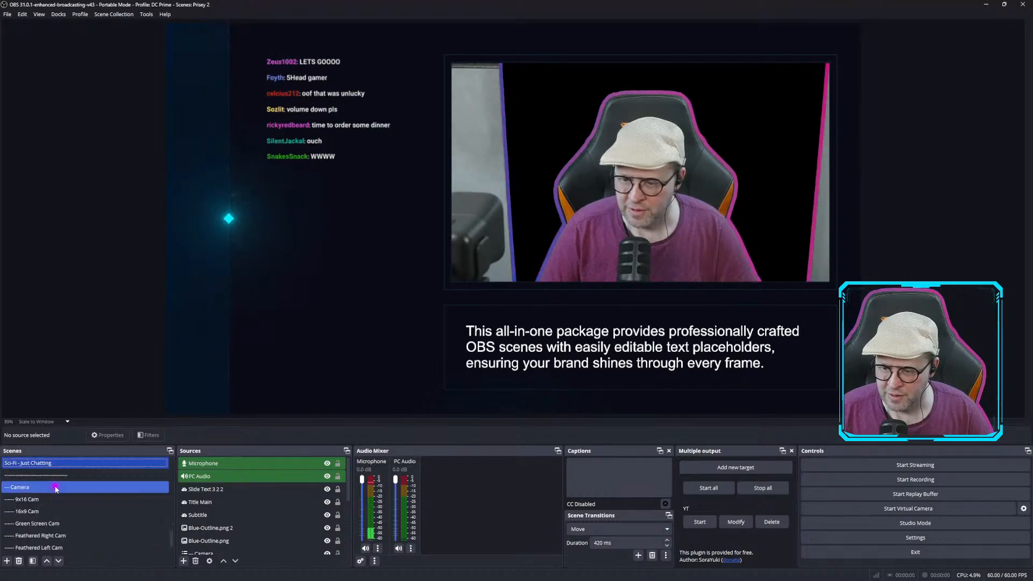
left_click(55, 489)
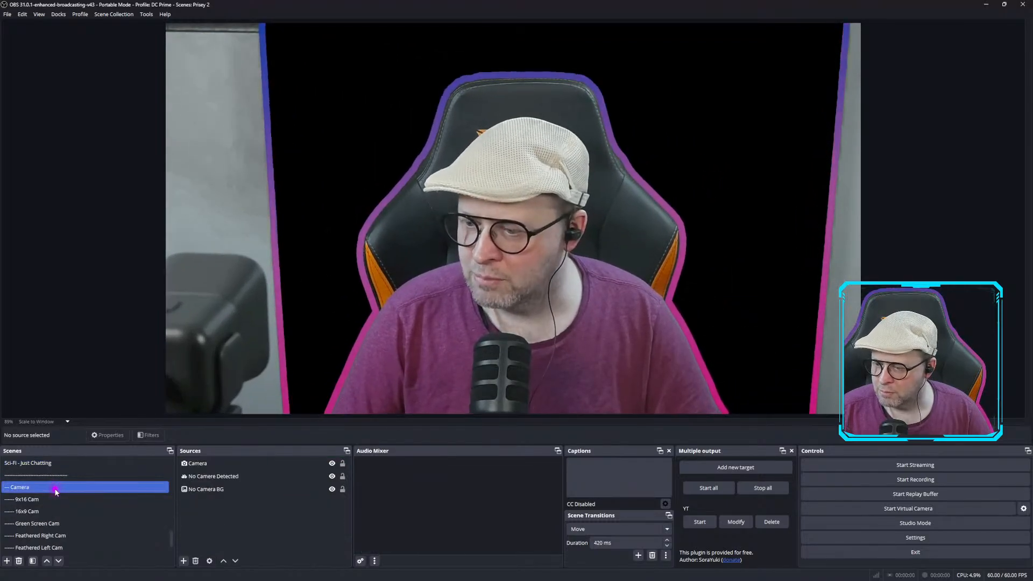
left_click(224, 292)
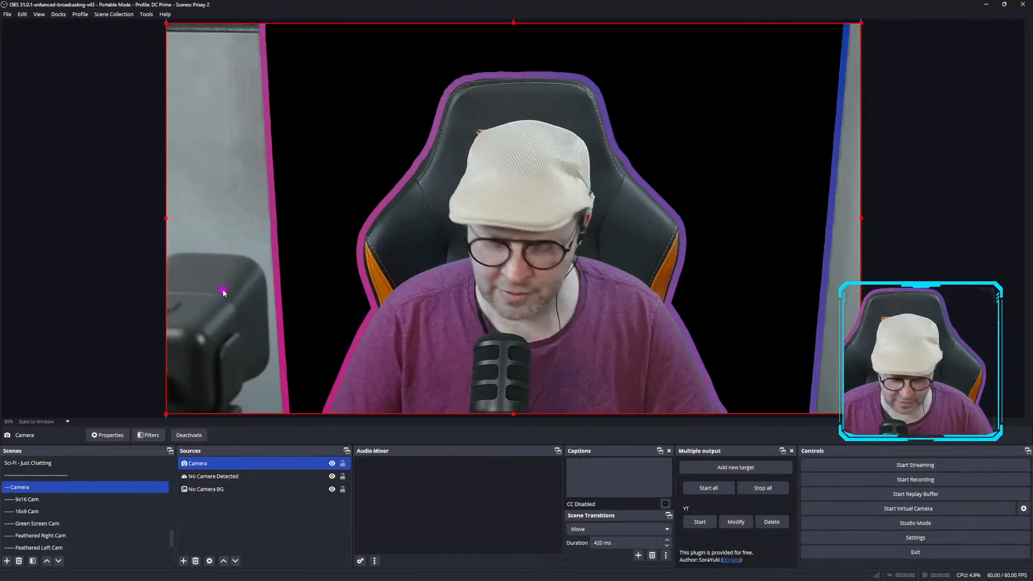
key("alt")
left_click_drag(166, 220, 293, 220)
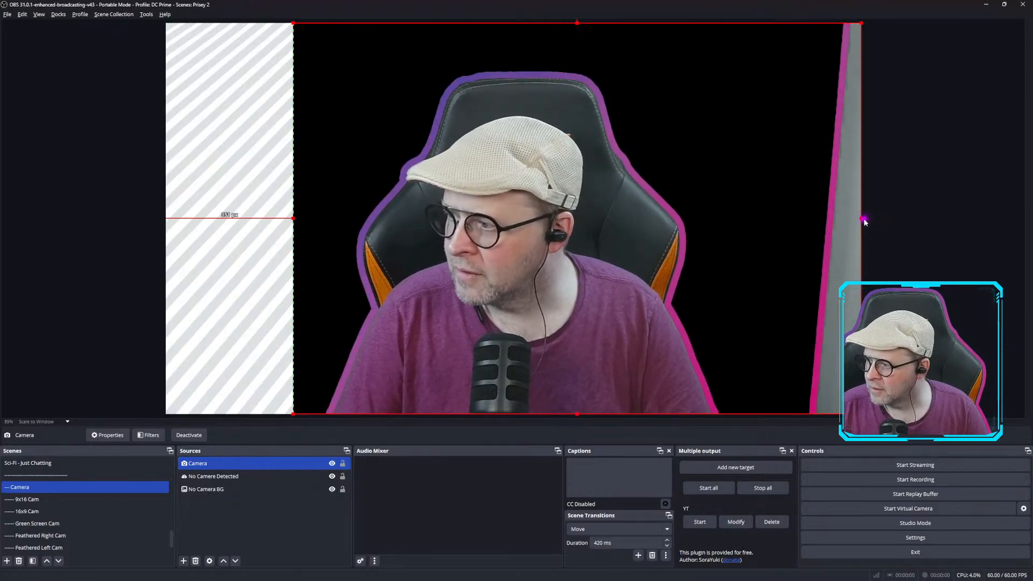
left_click_drag(861, 218, 791, 221)
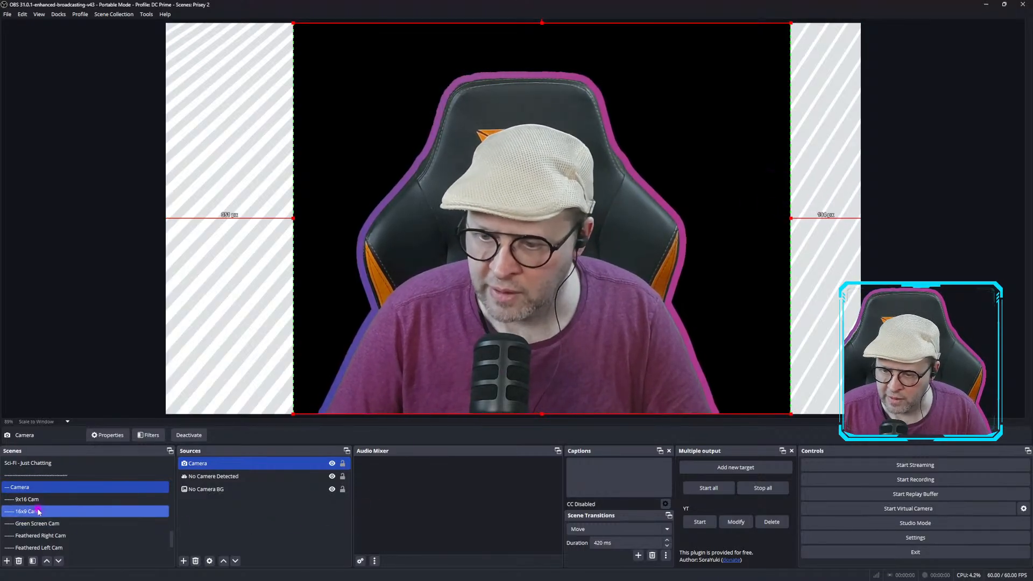
Review the Colorwave - Introduction scene with the cropped camera and scroll through the scene list.
scroll(39, 511, "up", 3)
scroll(38, 512, "up", 5)
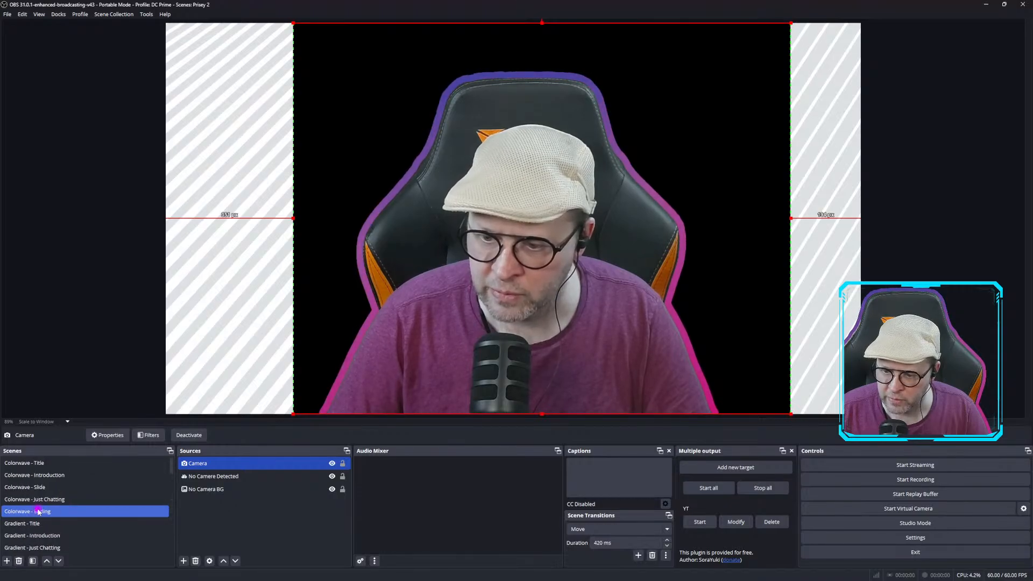
left_click(36, 475)
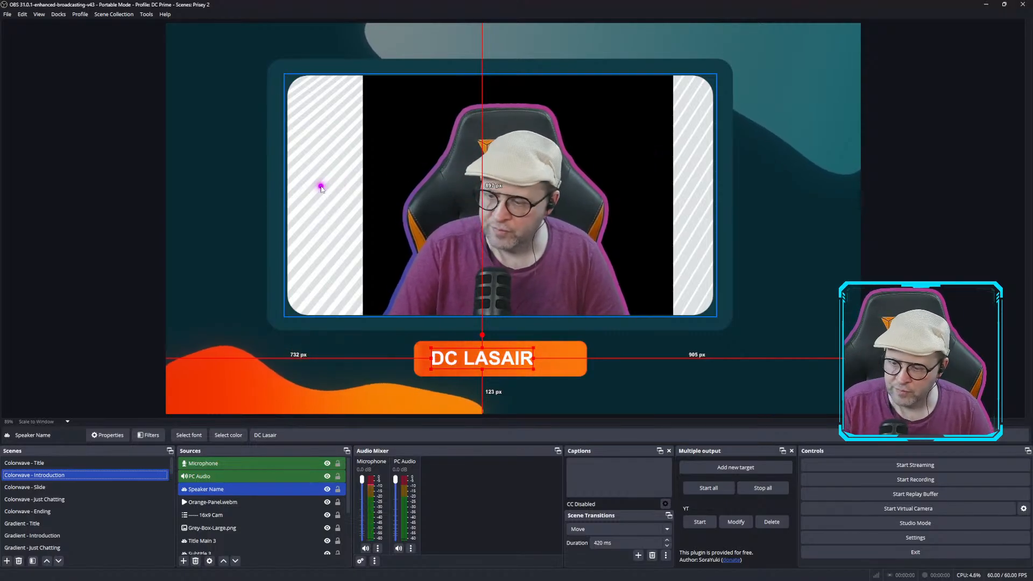
scroll(56, 484, "down", 2)
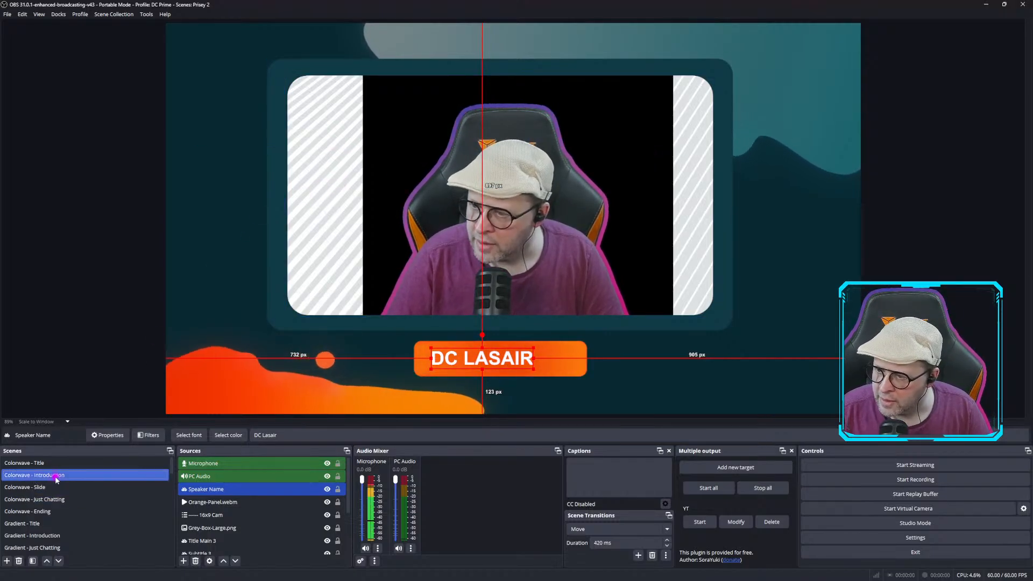
scroll(56, 479, "down", 4)
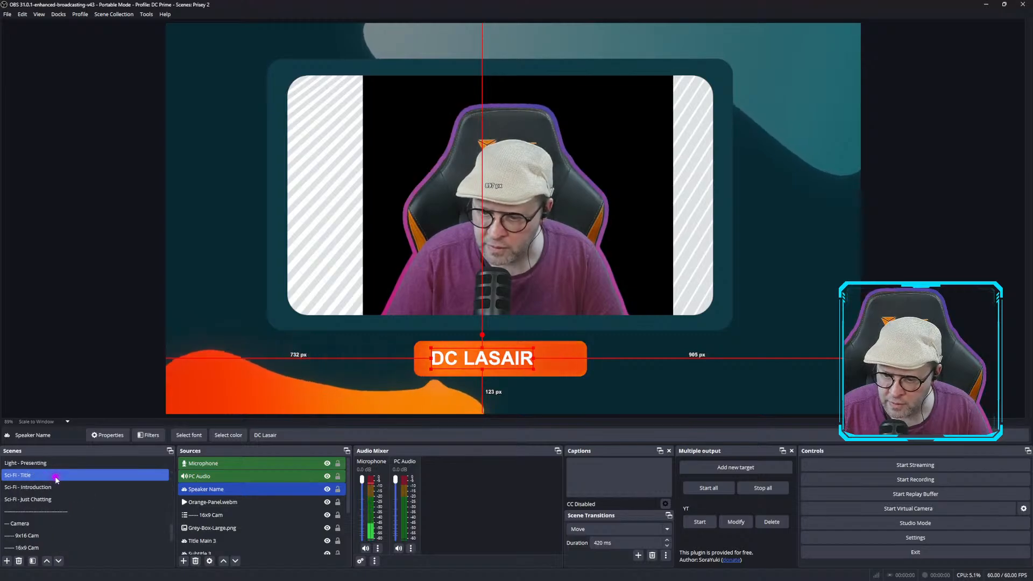
Open the Camera scene and hide its No Camera BG source.
scroll(56, 479, "down", 1)
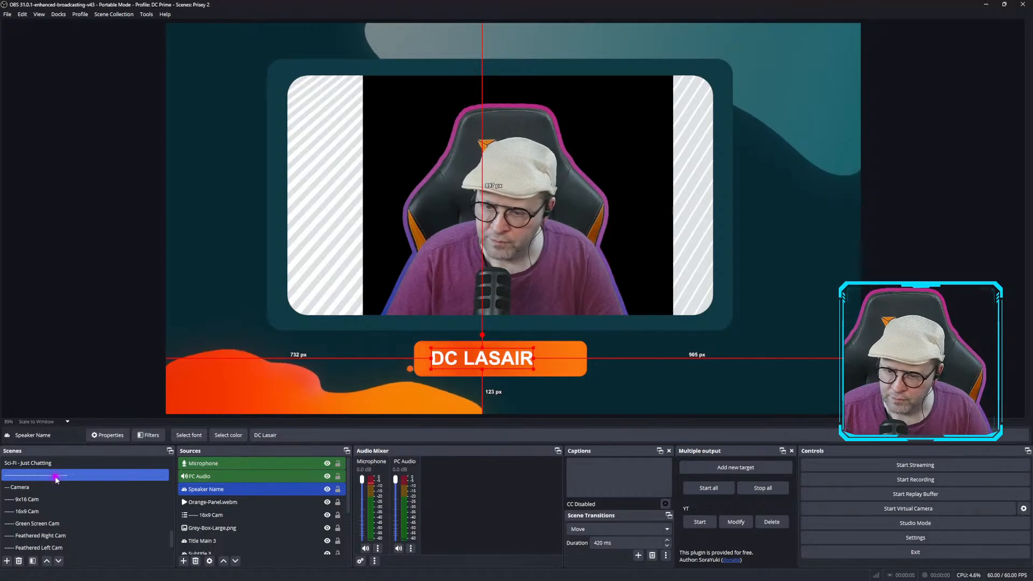
left_click(56, 487)
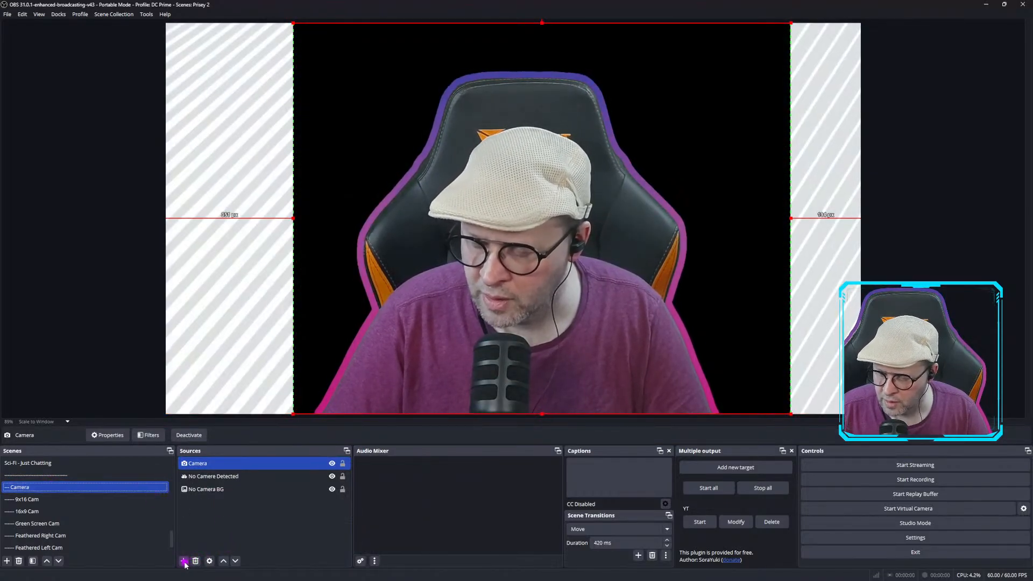
left_click(332, 489)
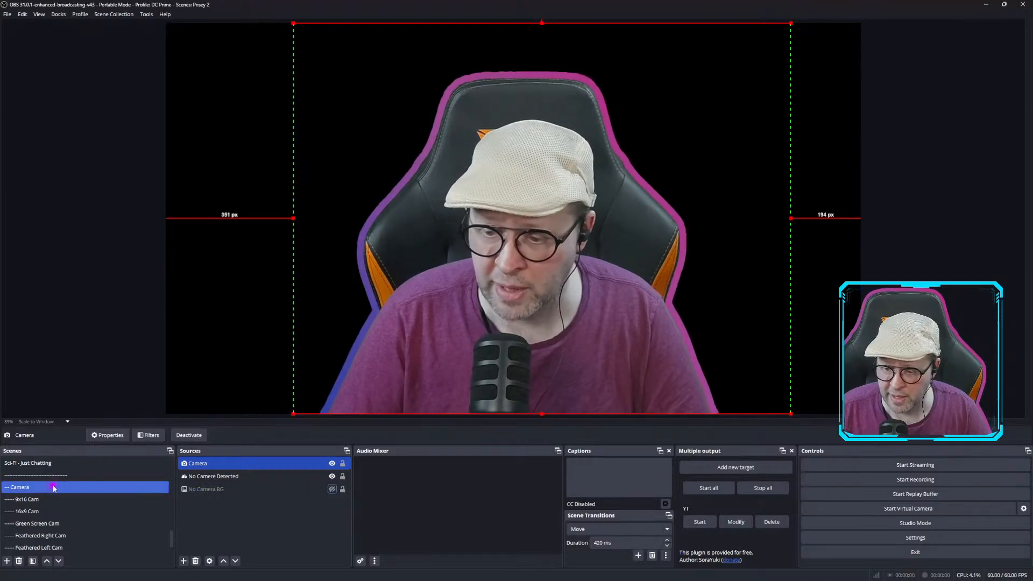
Review the camera frame in the Colorwave - Introduction scene, then open the Colorwave - Slide scene.
scroll(31, 488, "up", 5)
scroll(31, 487, "up", 3)
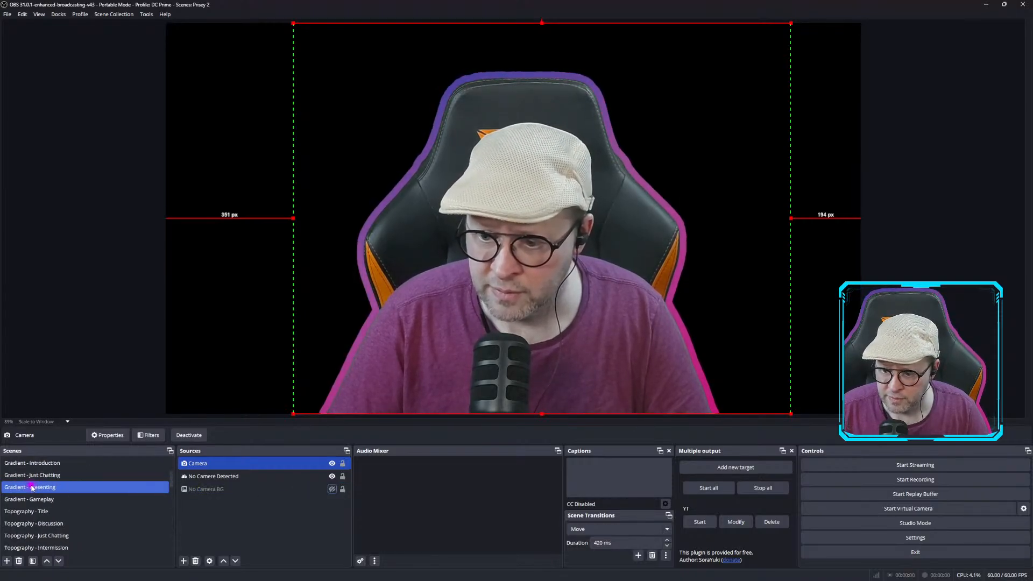
scroll(34, 486, "up", 2)
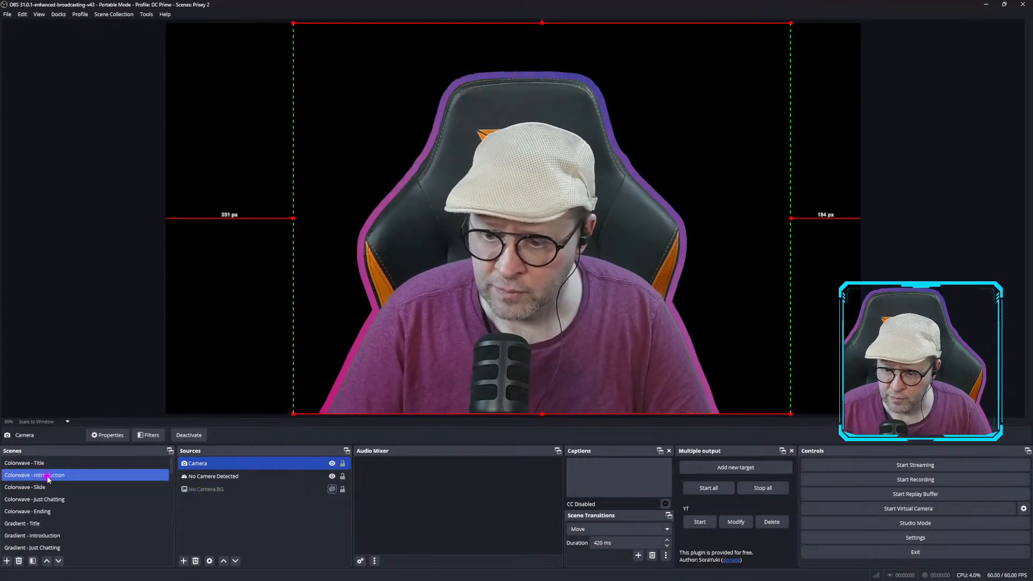
left_click(43, 479)
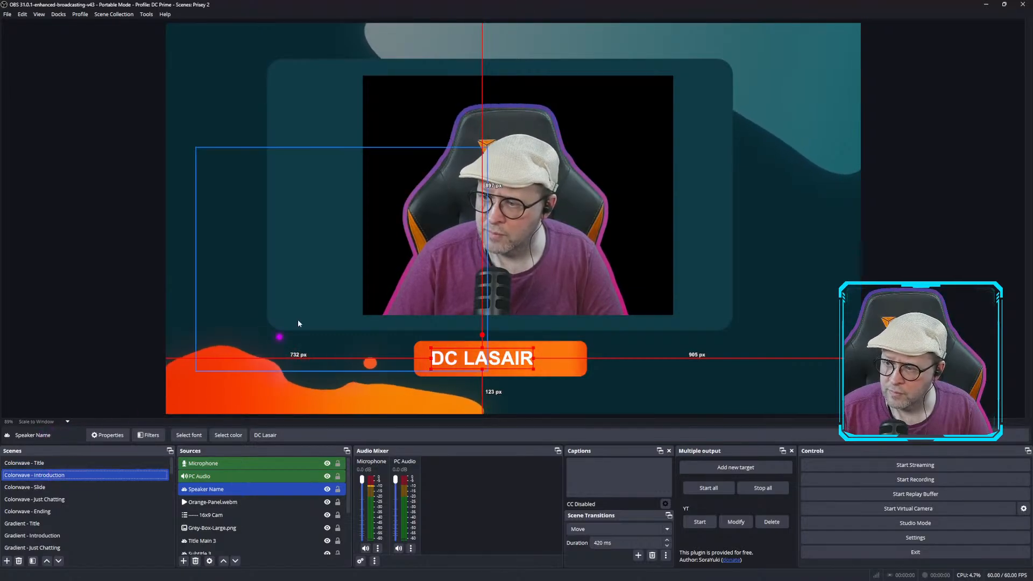
left_click(404, 230)
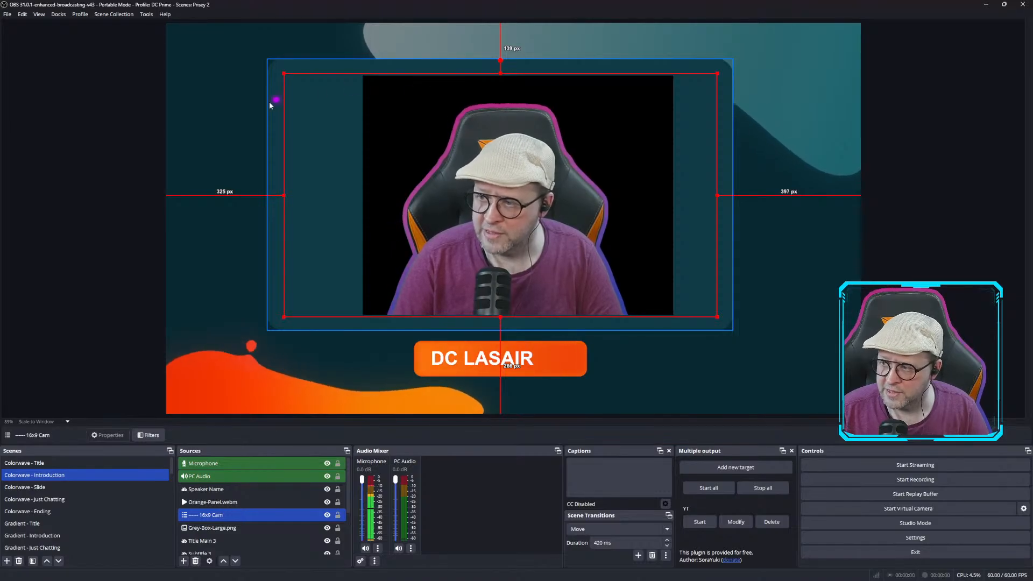
left_click(48, 489)
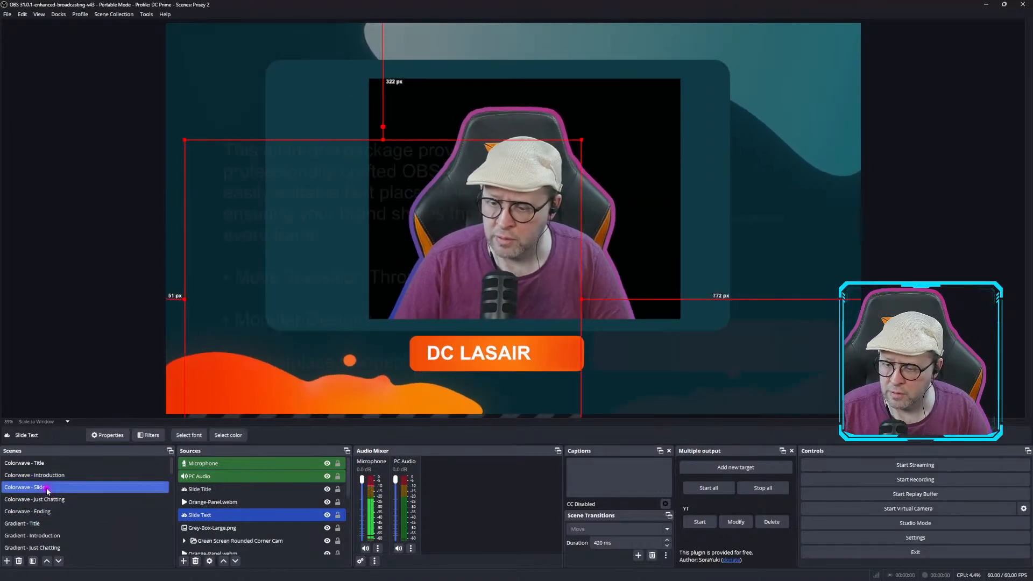
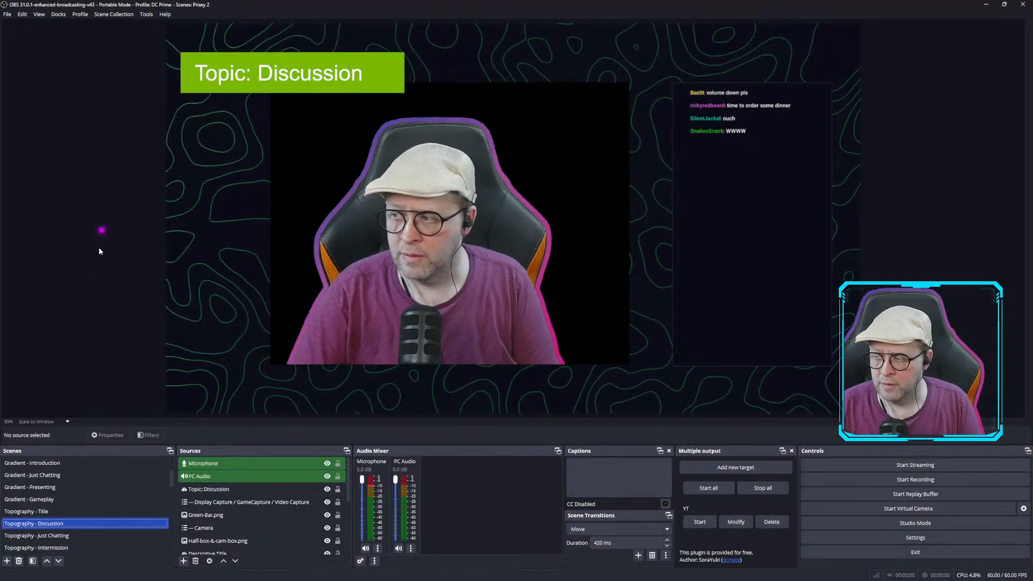
Preview the Topography - Just Chatting, Ember - Title, Ember - Slide and Ember - Slide Vertical Cam scenes.
left_click(58, 536)
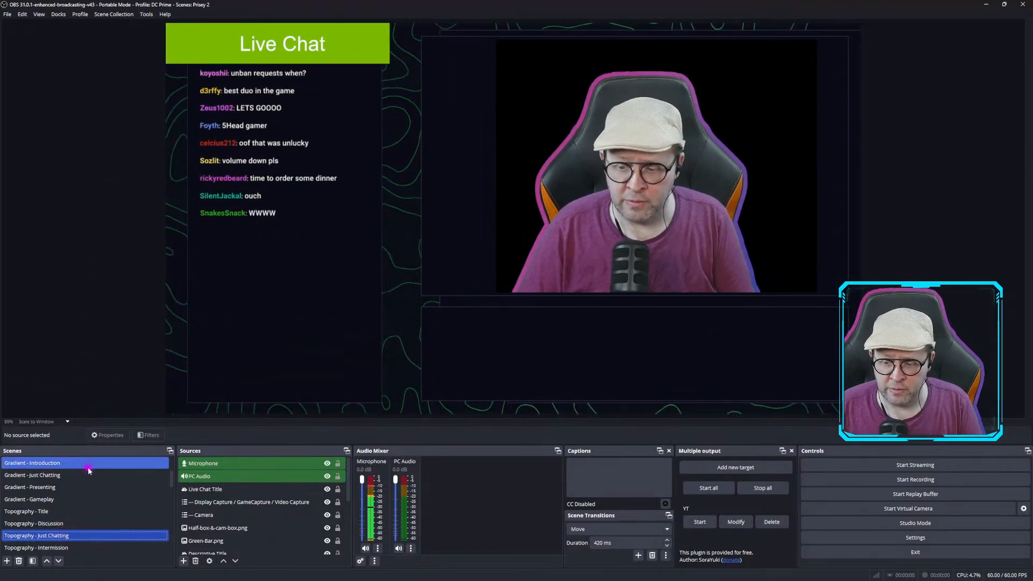
scroll(86, 473, "down", 3)
left_click(54, 488)
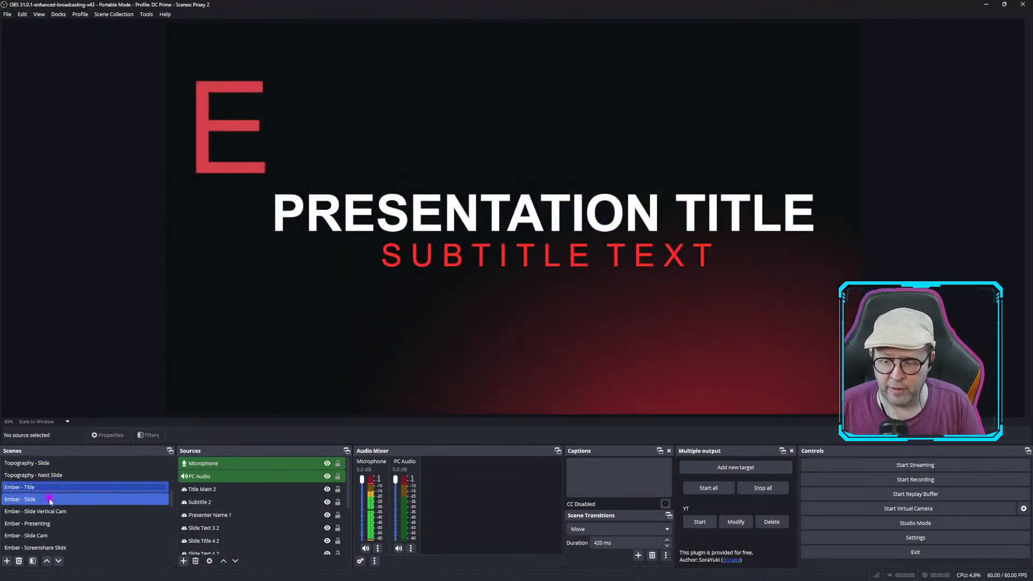
left_click(48, 501)
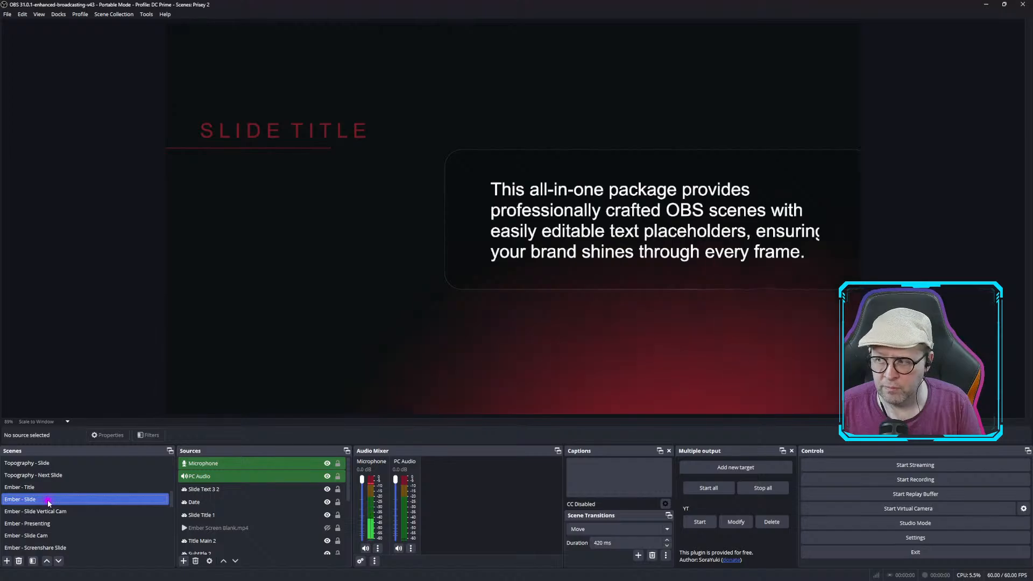
left_click(51, 512)
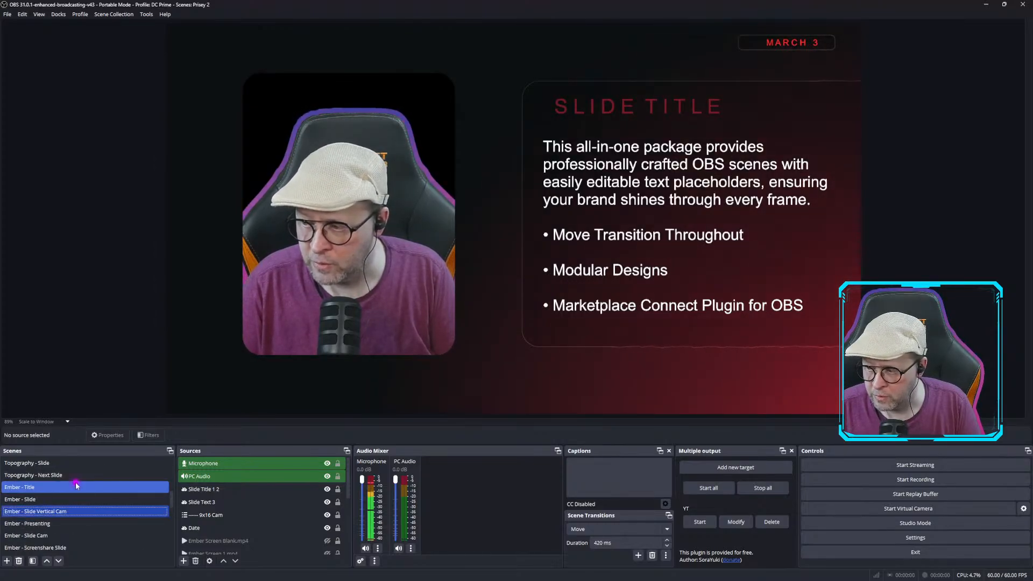
Check the available scene collections and scroll through the scene list.
scroll(76, 486, "up", 2)
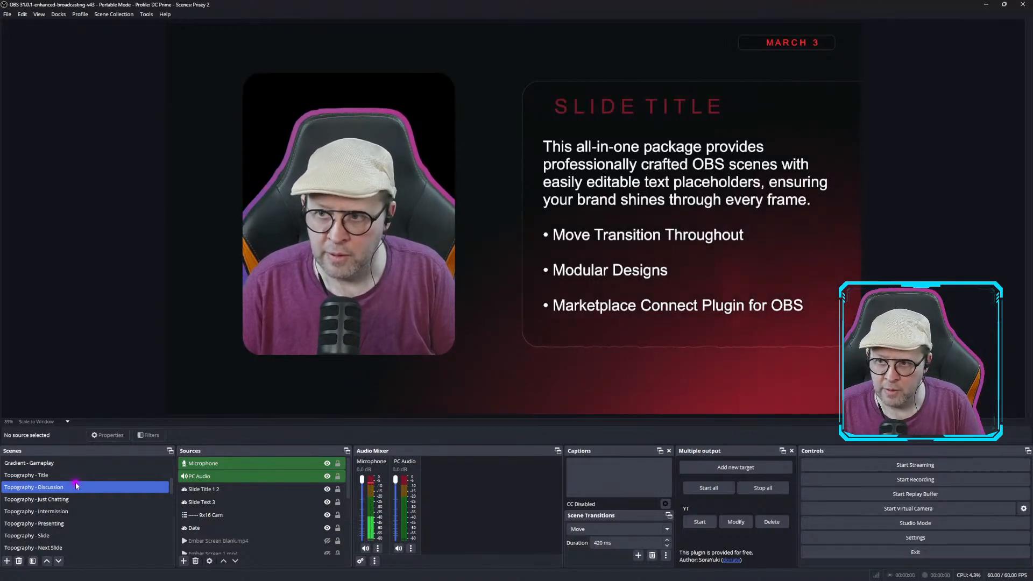
left_click(126, 17)
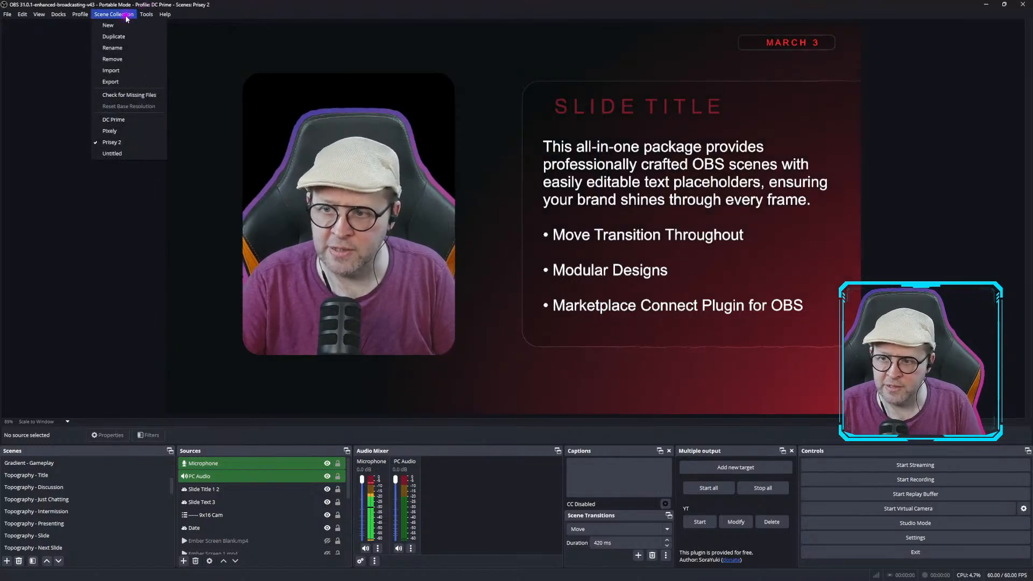
mouse_move(145, 18)
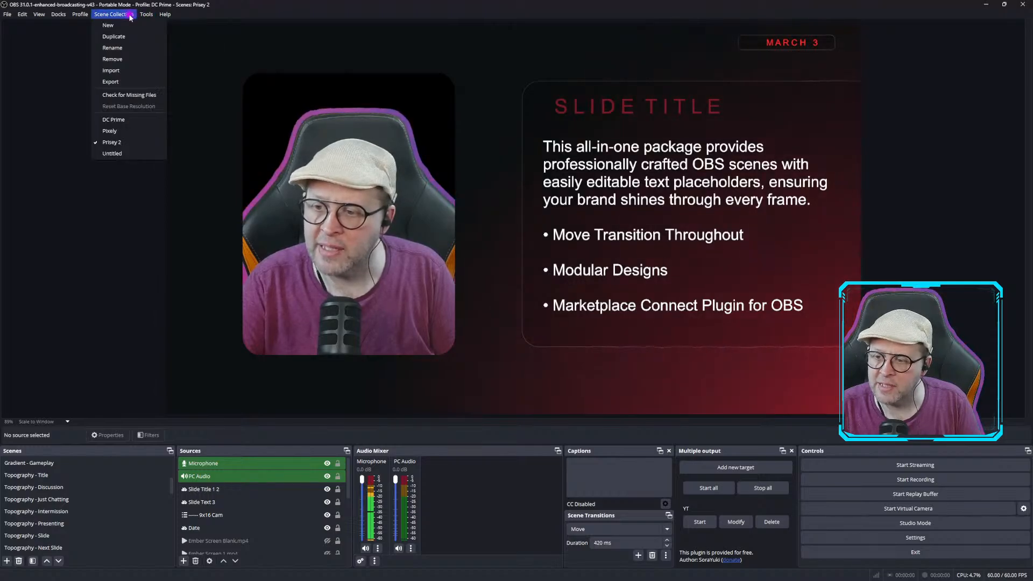
left_click(141, 366)
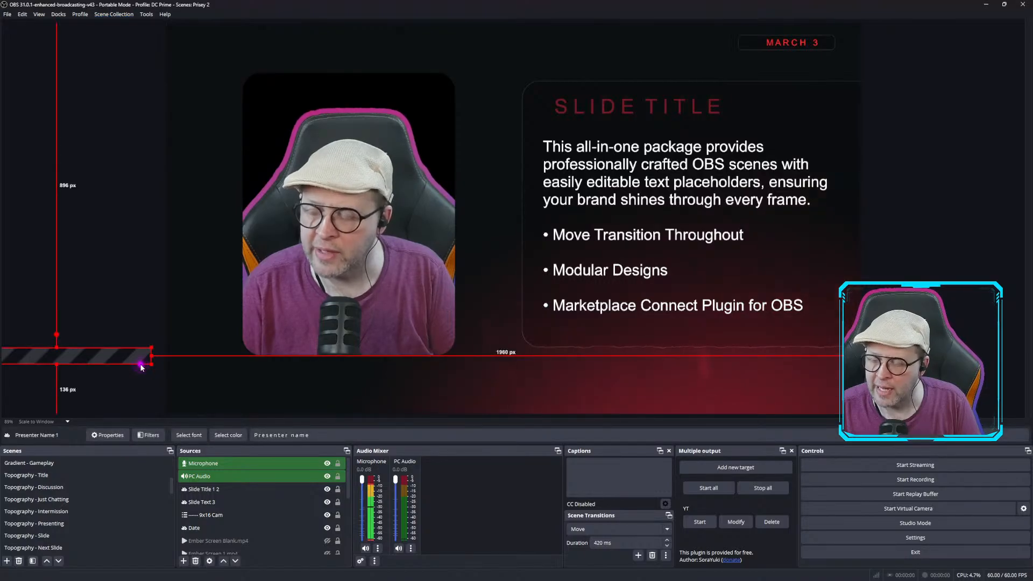
left_click(125, 499)
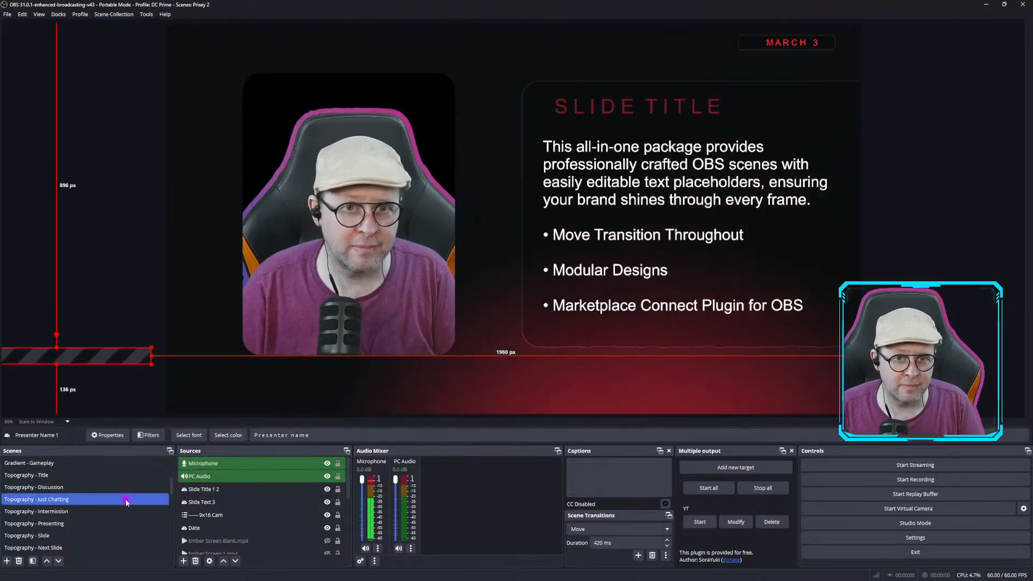
left_click(34, 219)
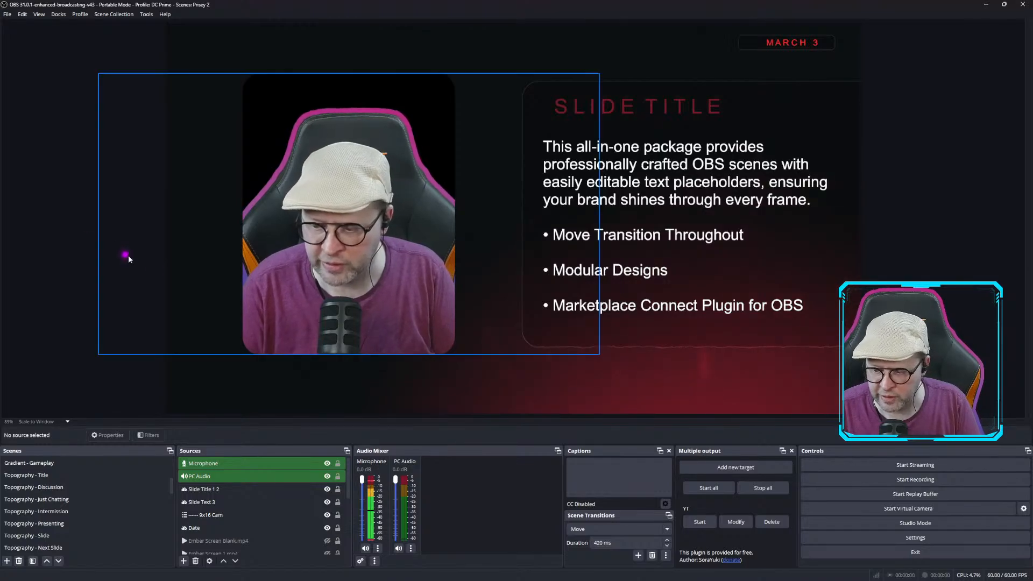
left_click(210, 502)
left_click(85, 501)
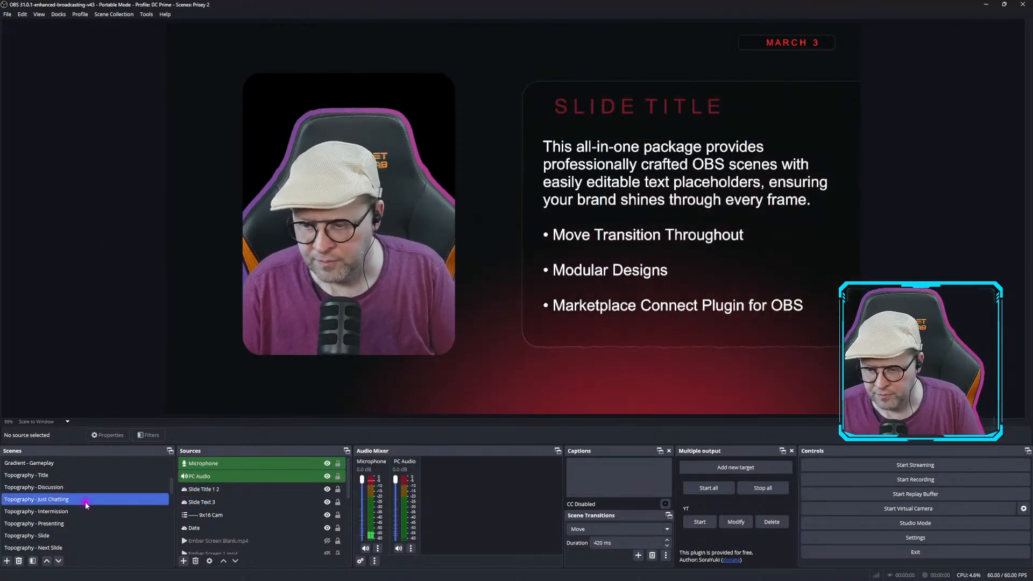
scroll(86, 504, "down", 5)
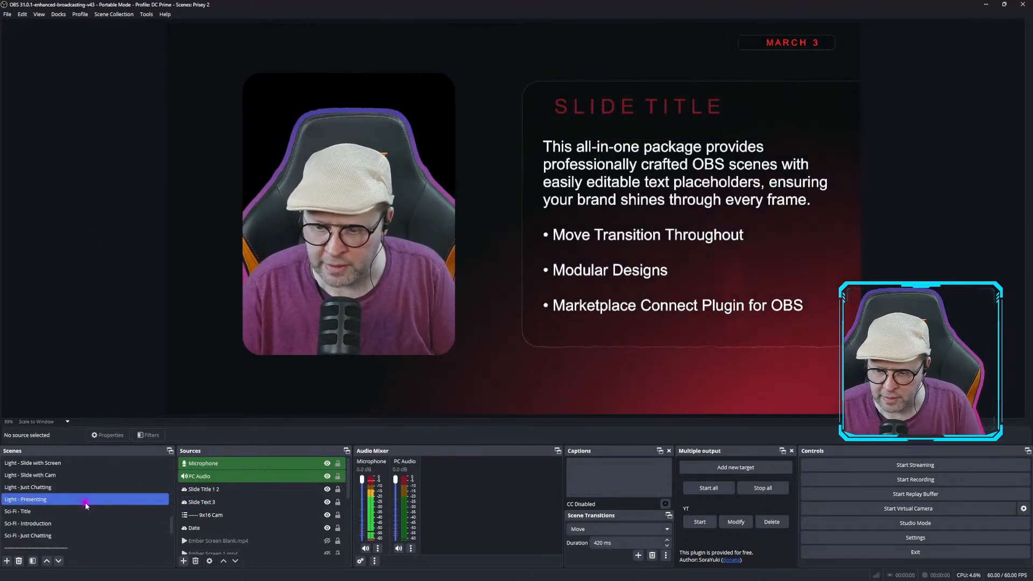
scroll(86, 505, "up", 5)
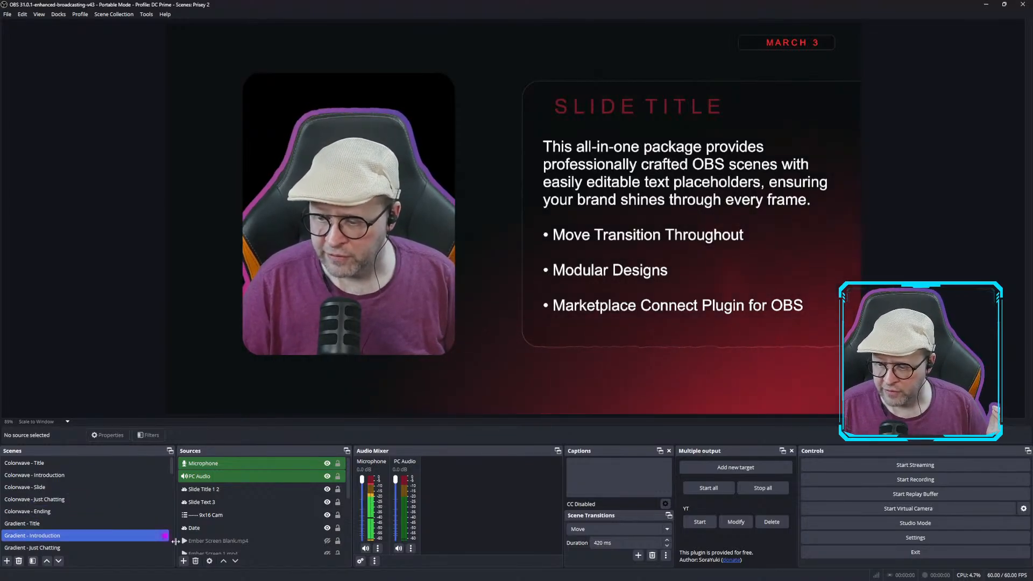
Change the Date text in the Ember - Slide Vertical Cam scene to Feb 27.
left_click(210, 528)
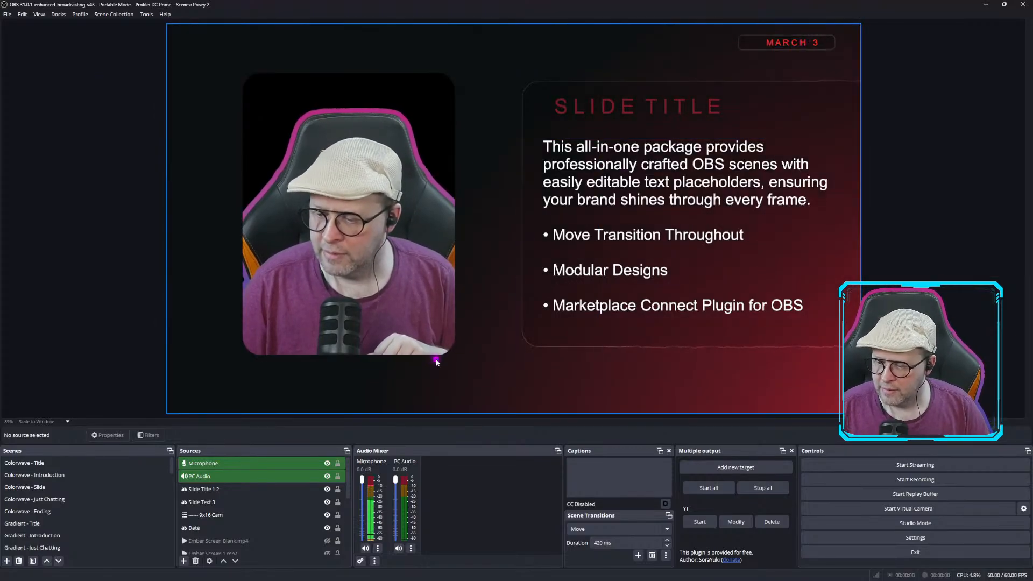
left_click(206, 527)
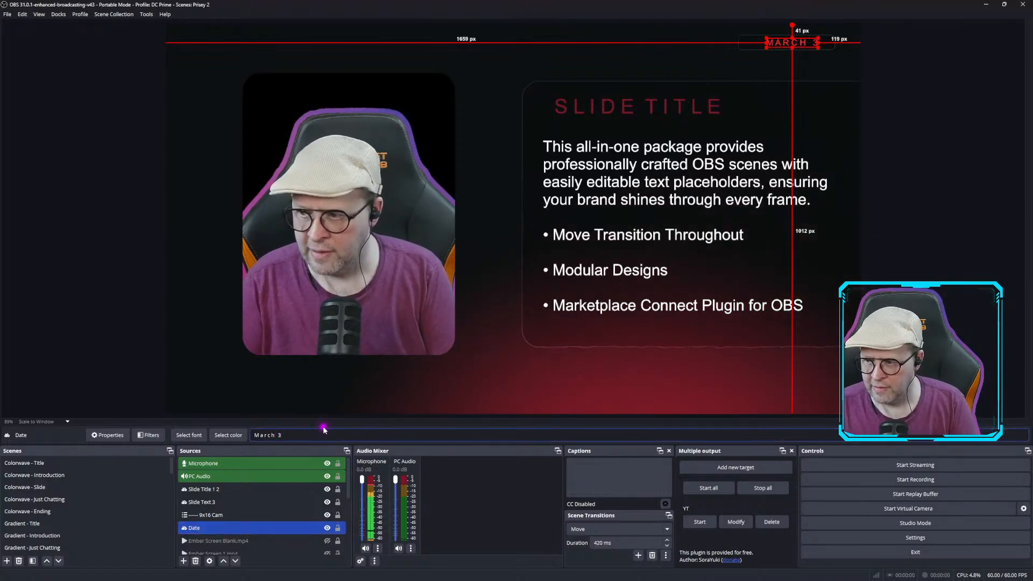
key("BackSpace")
key("BackSpace")
key("BackSpace")
key("BackSpace")
key("BackSpace")
key("BackSpace")
key("BackSpace")
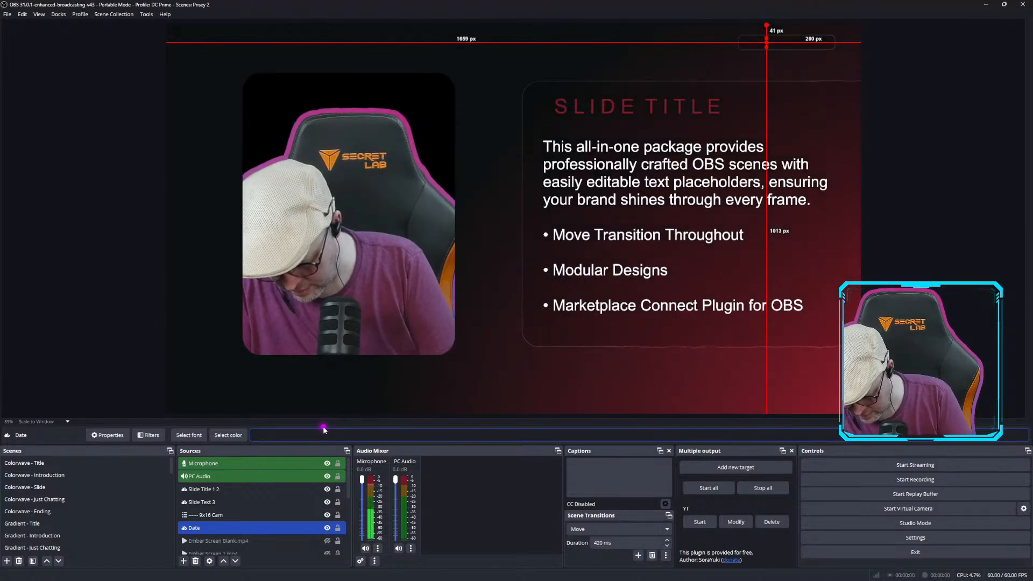
type("Fegb44")
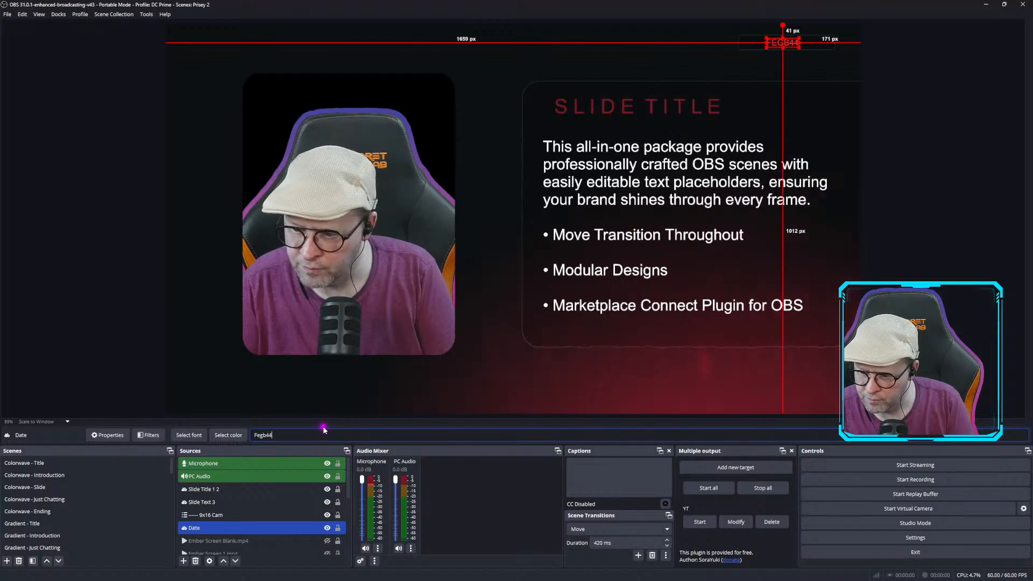
key("BackSpace")
key("BackSpace")
key("BackSpace")
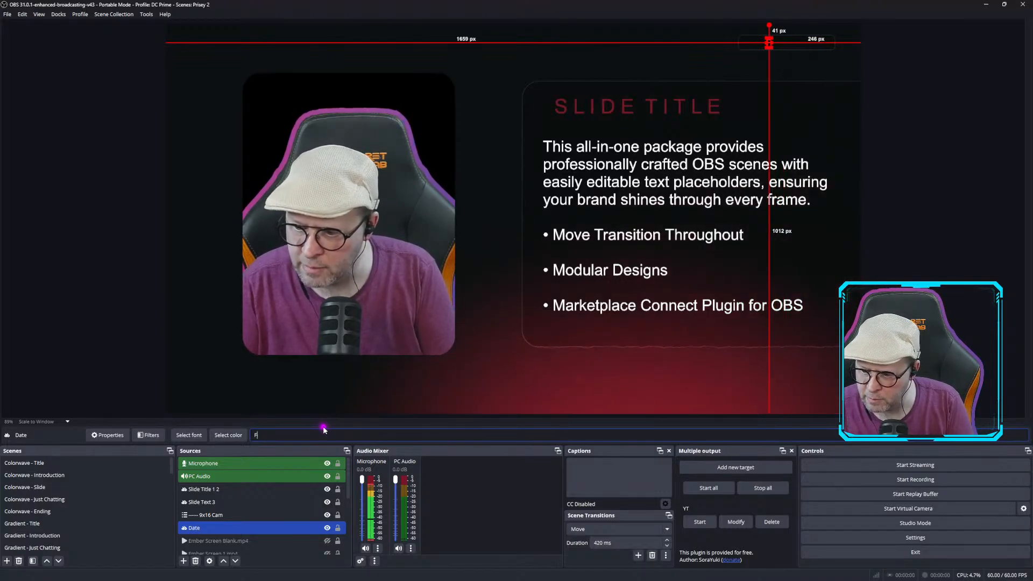
type("eb")
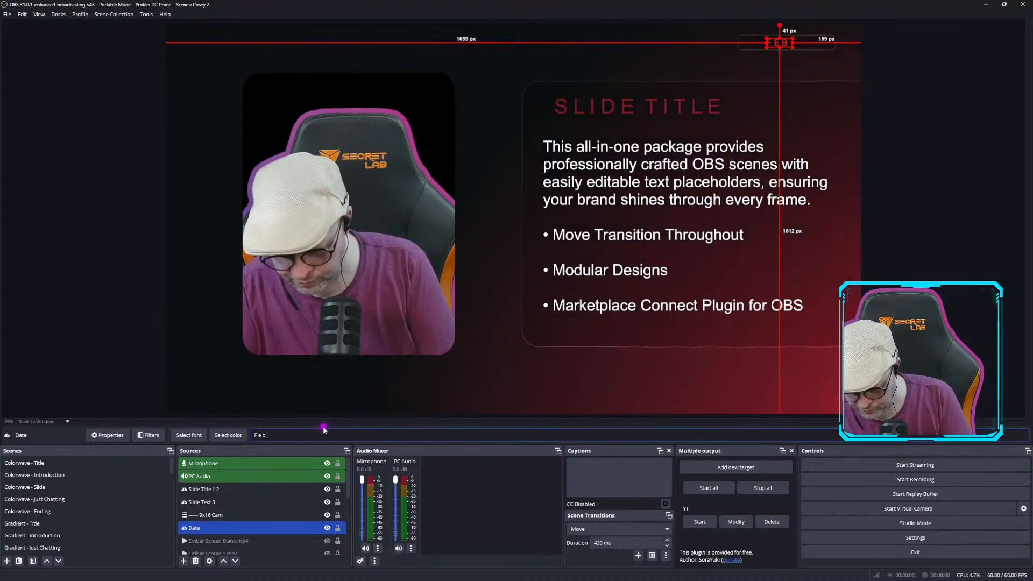
type(" 27")
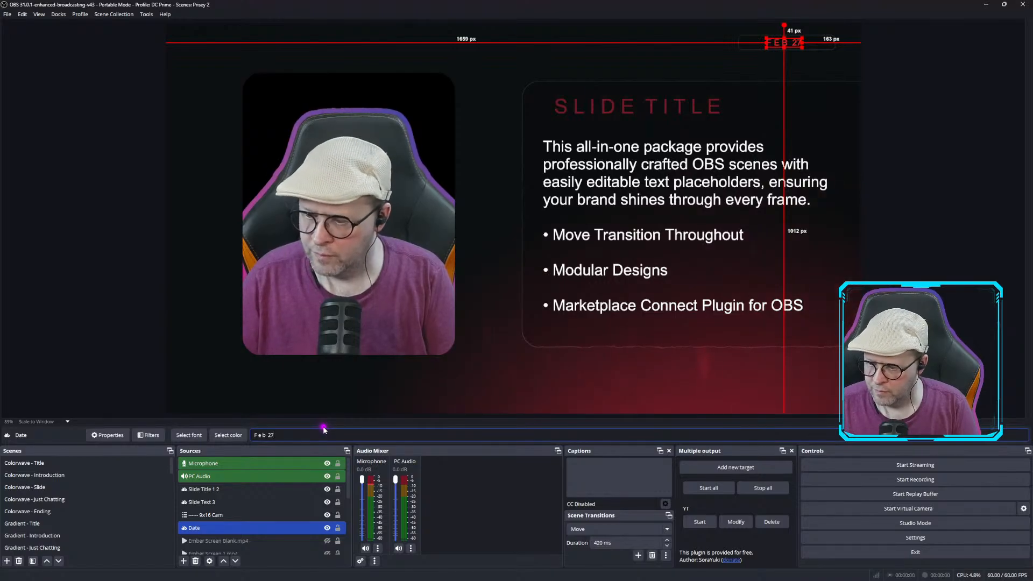
left_click(340, 518, "ctrl")
left_click(339, 517, "ctrl")
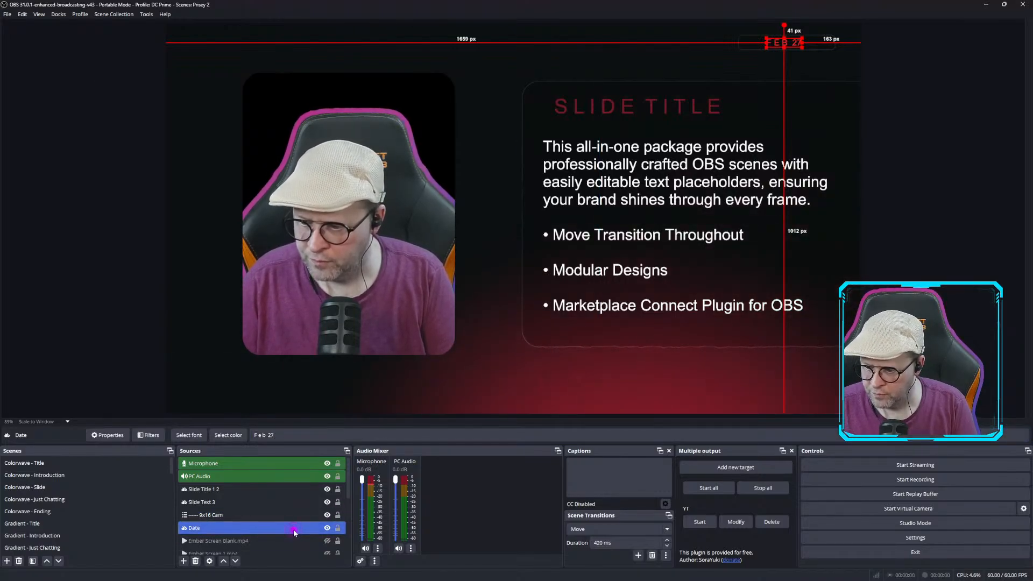
left_click(892, 204)
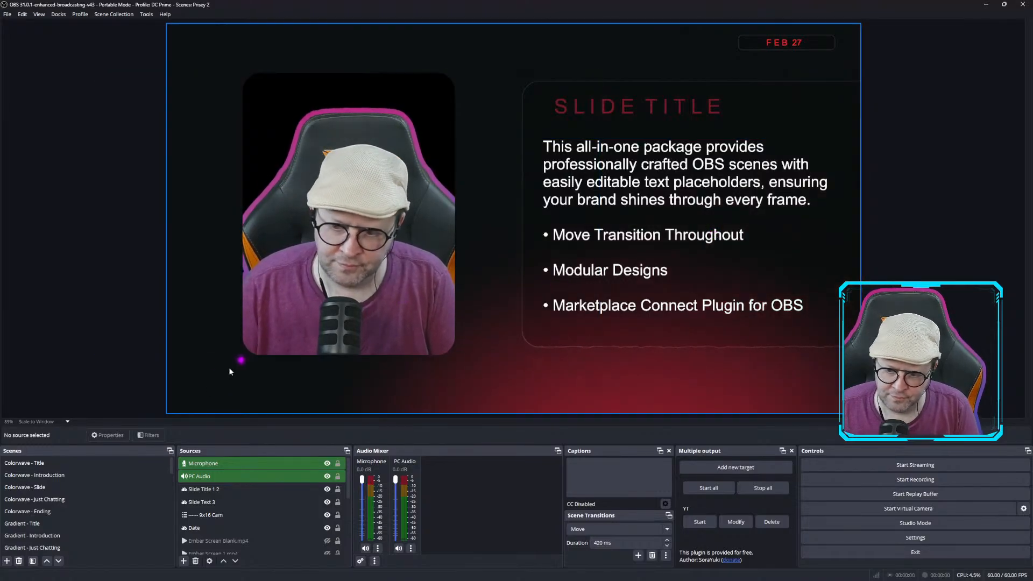
Open the Colorwave - Slide scene.
left_click(90, 488)
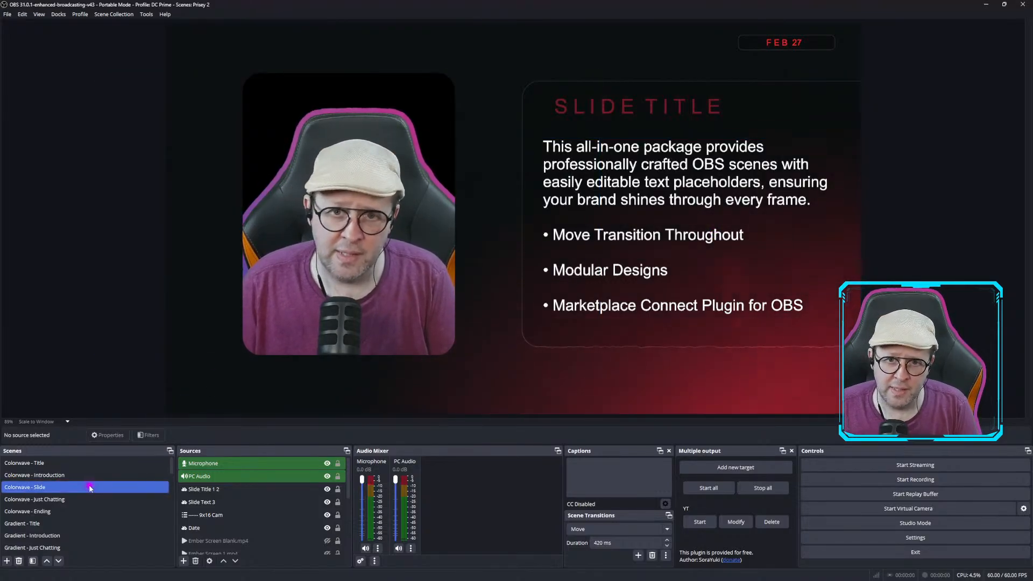